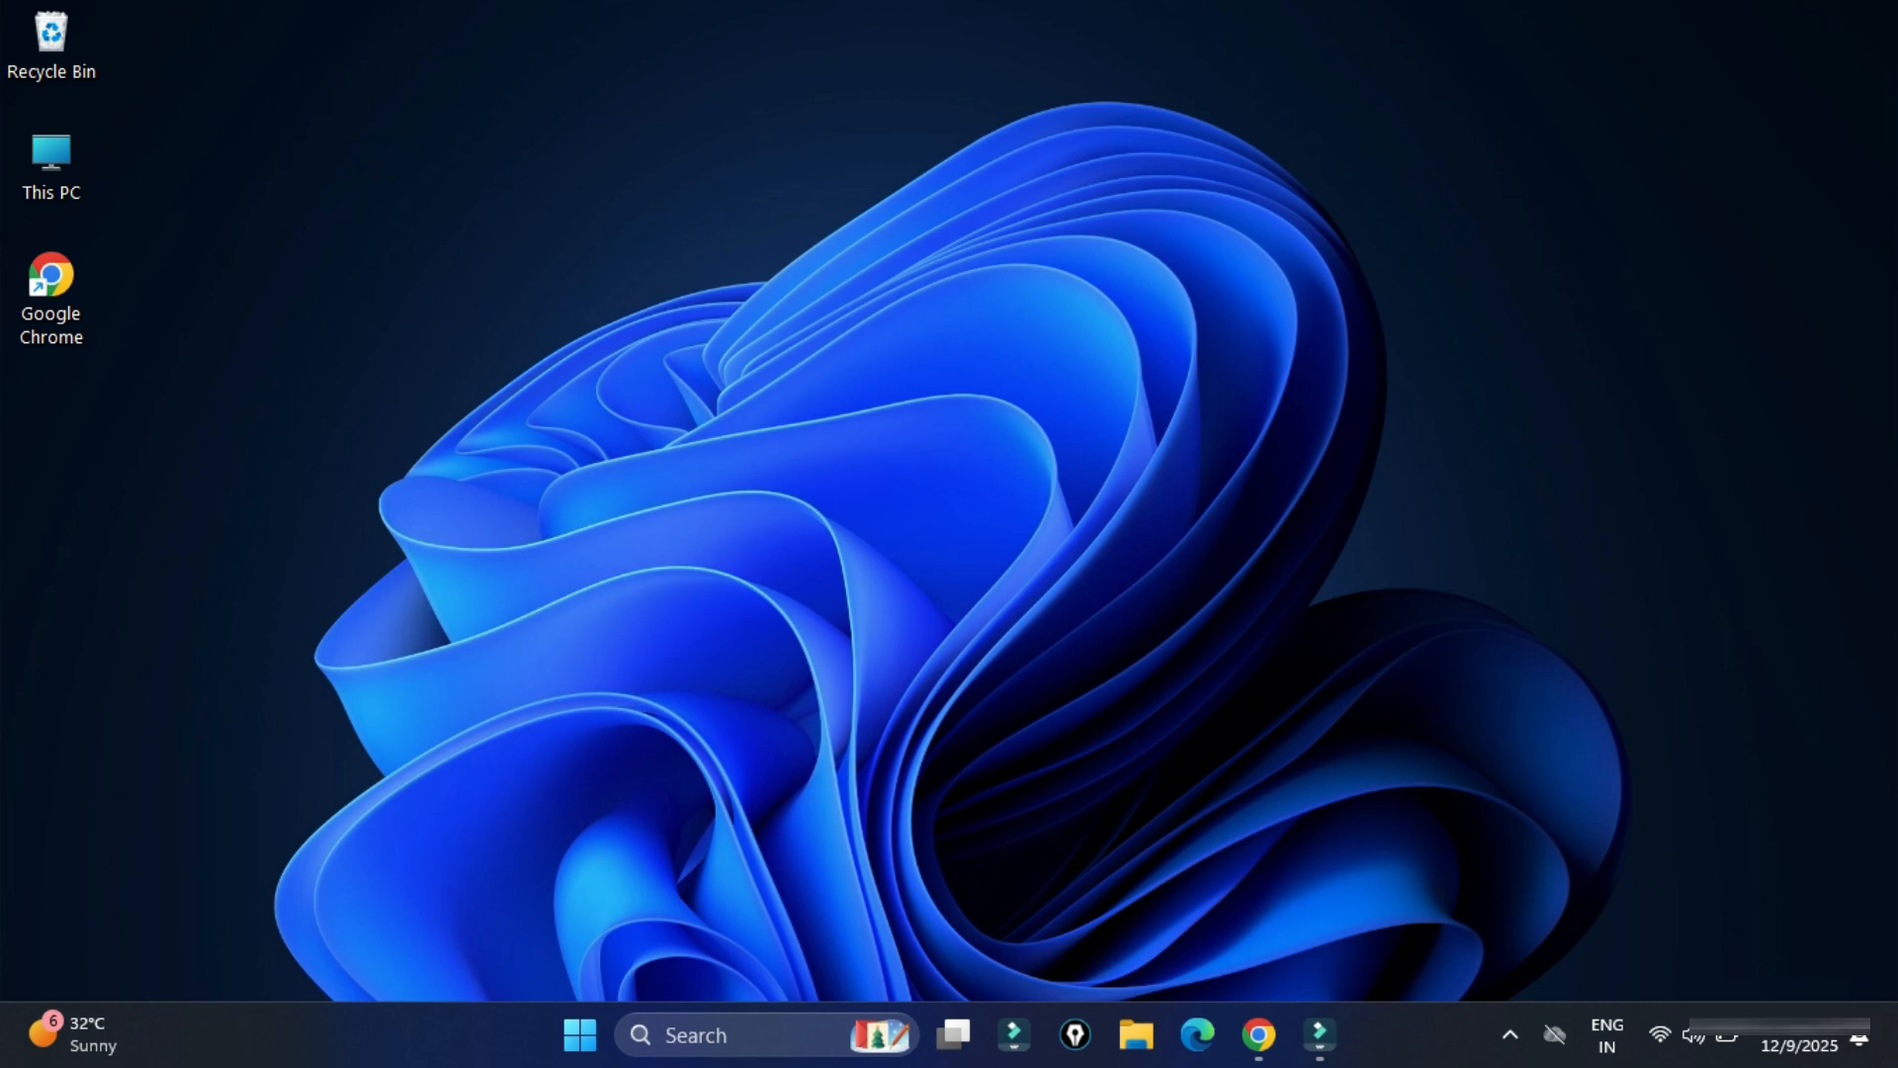
Open Google Chrome and search Google for "mingw download"
{"action": "left_click", "coordinate": [1259, 1034]}
{"action": "left_click", "coordinate": [615, 623]}
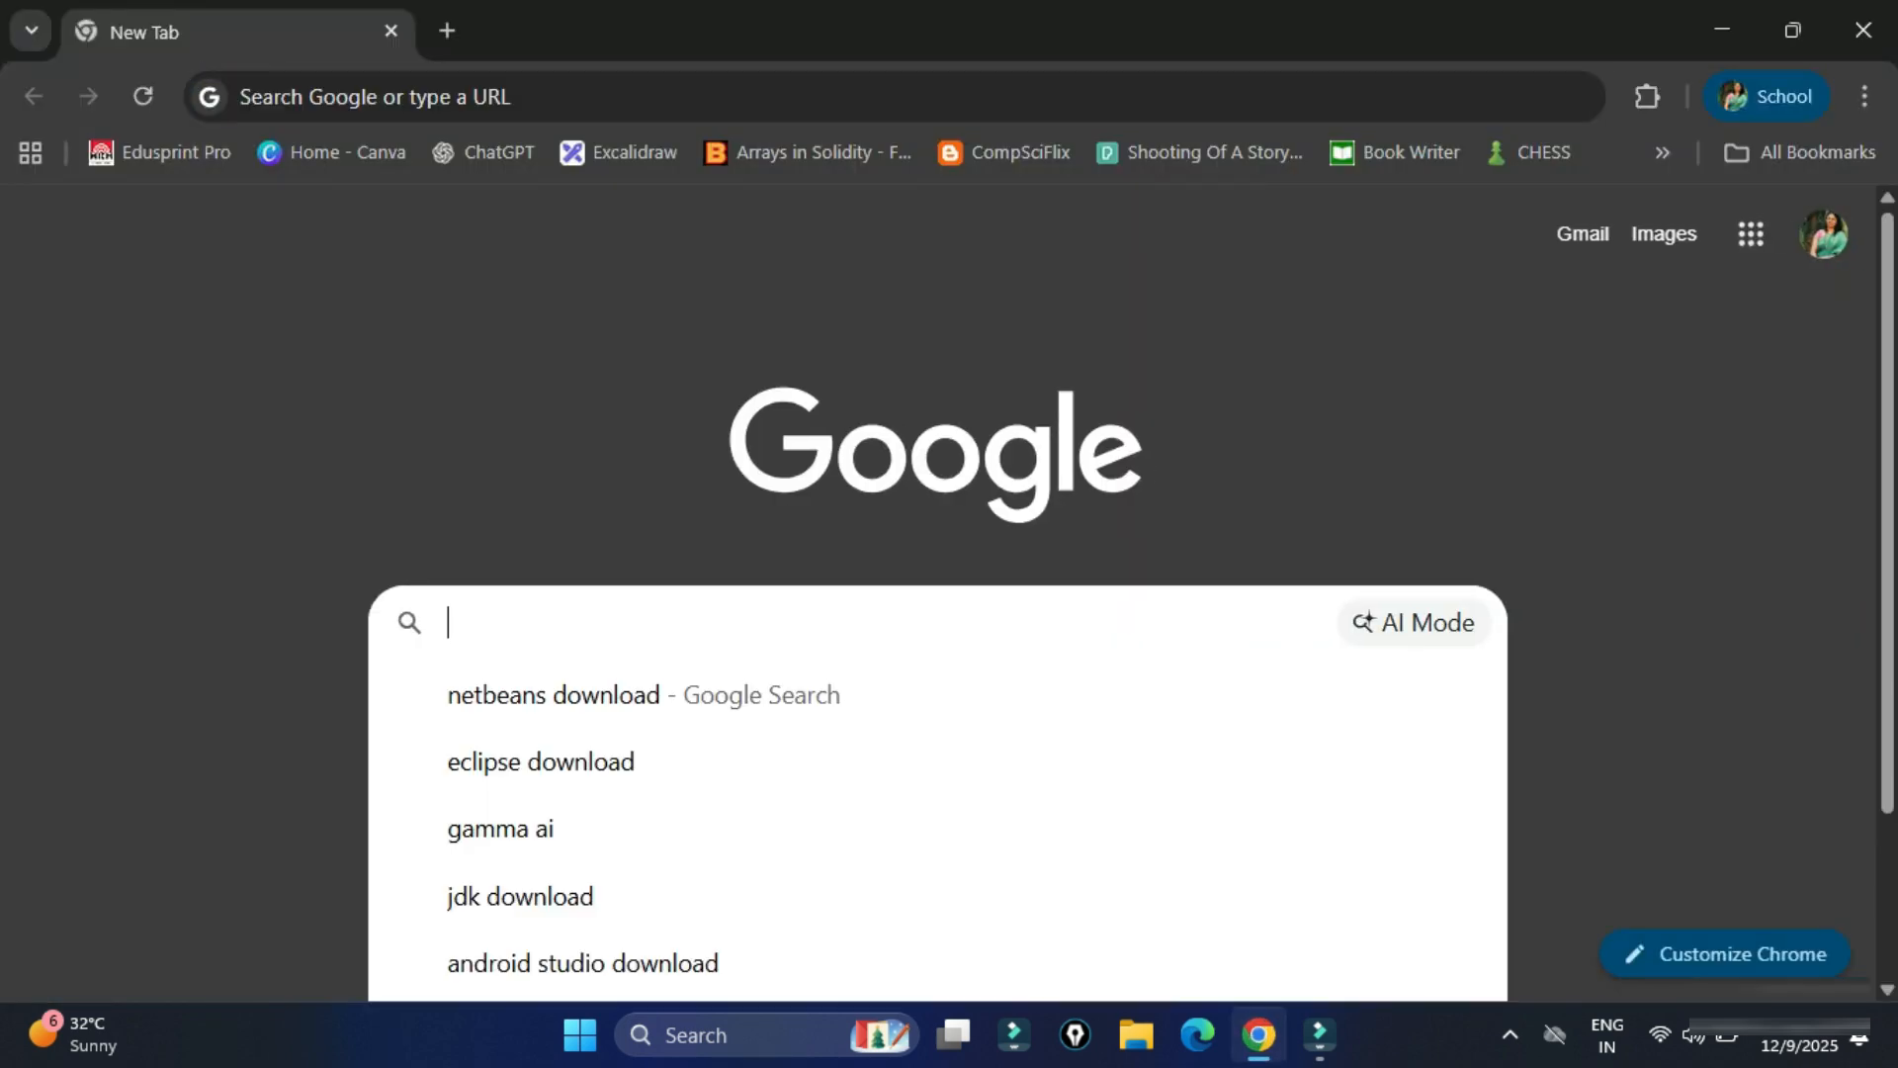
{"action": "type", "text": "min"}
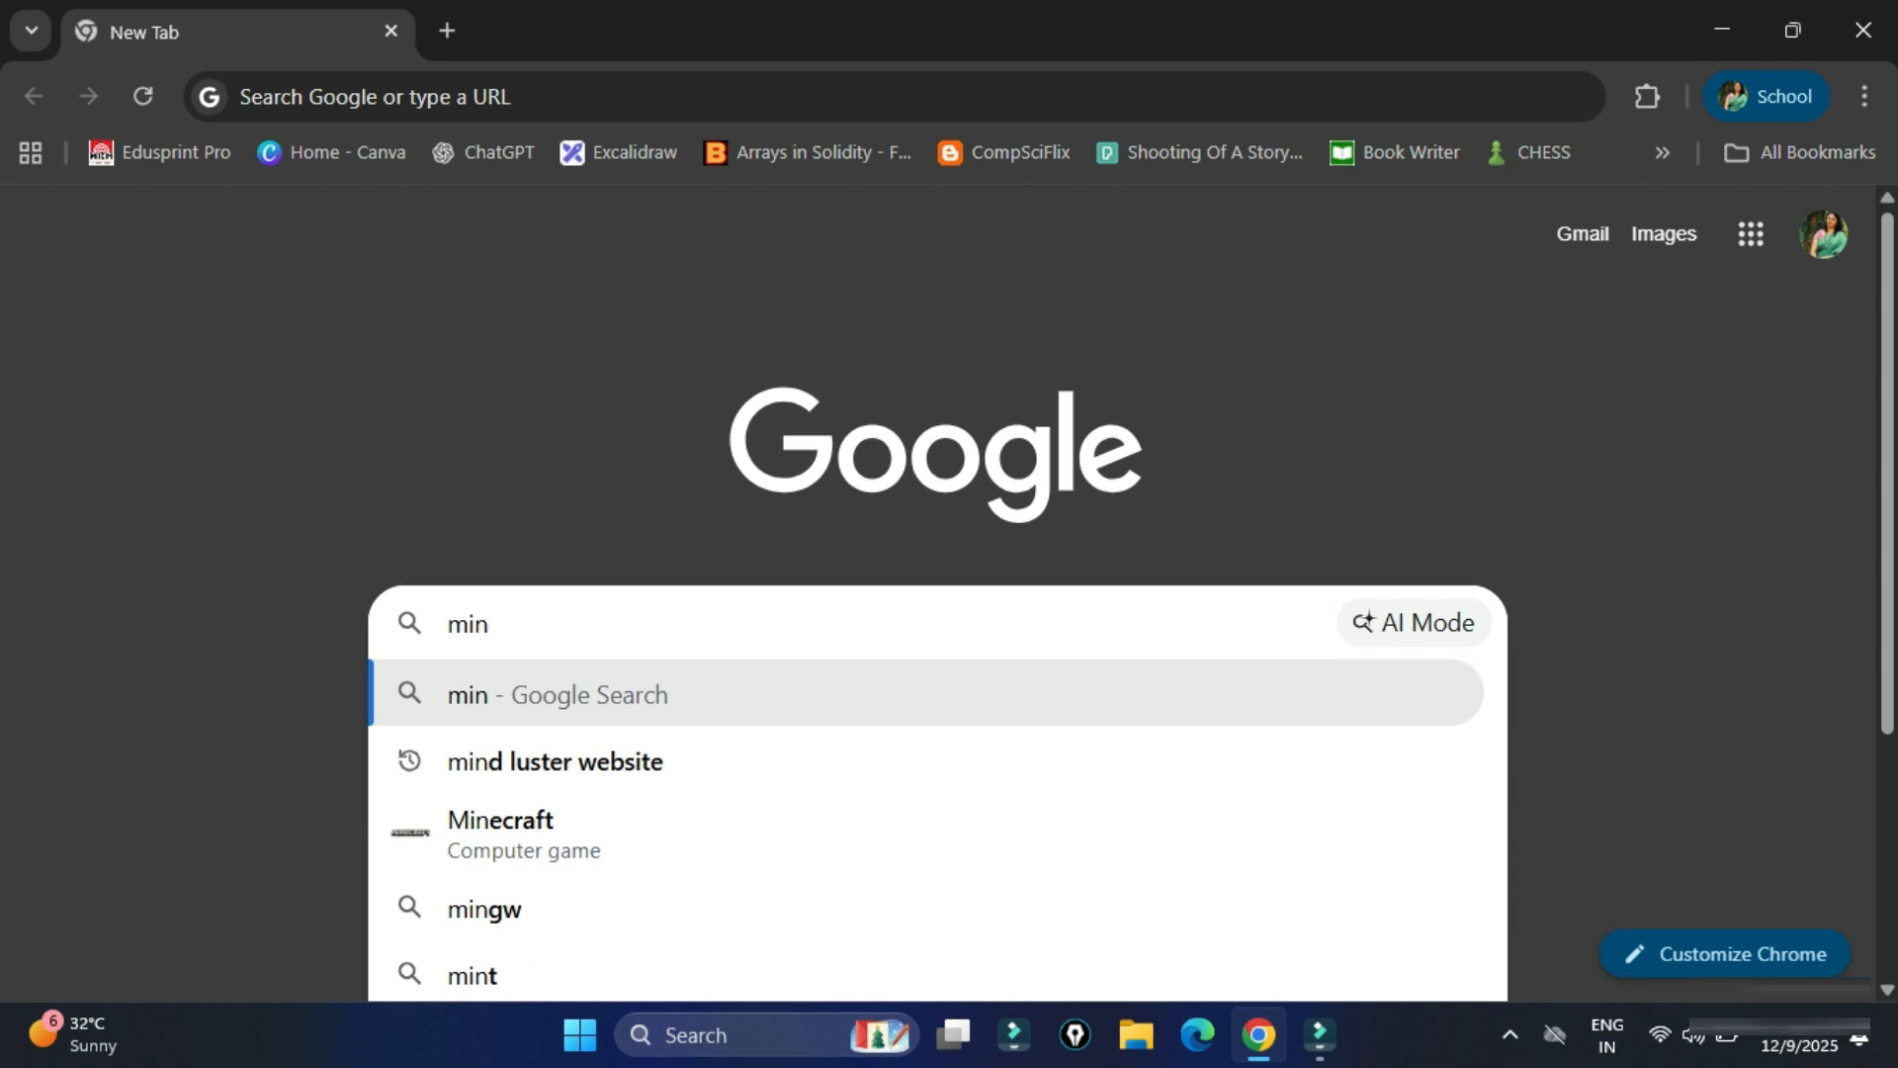
{"action": "type", "text": "gw dow"}
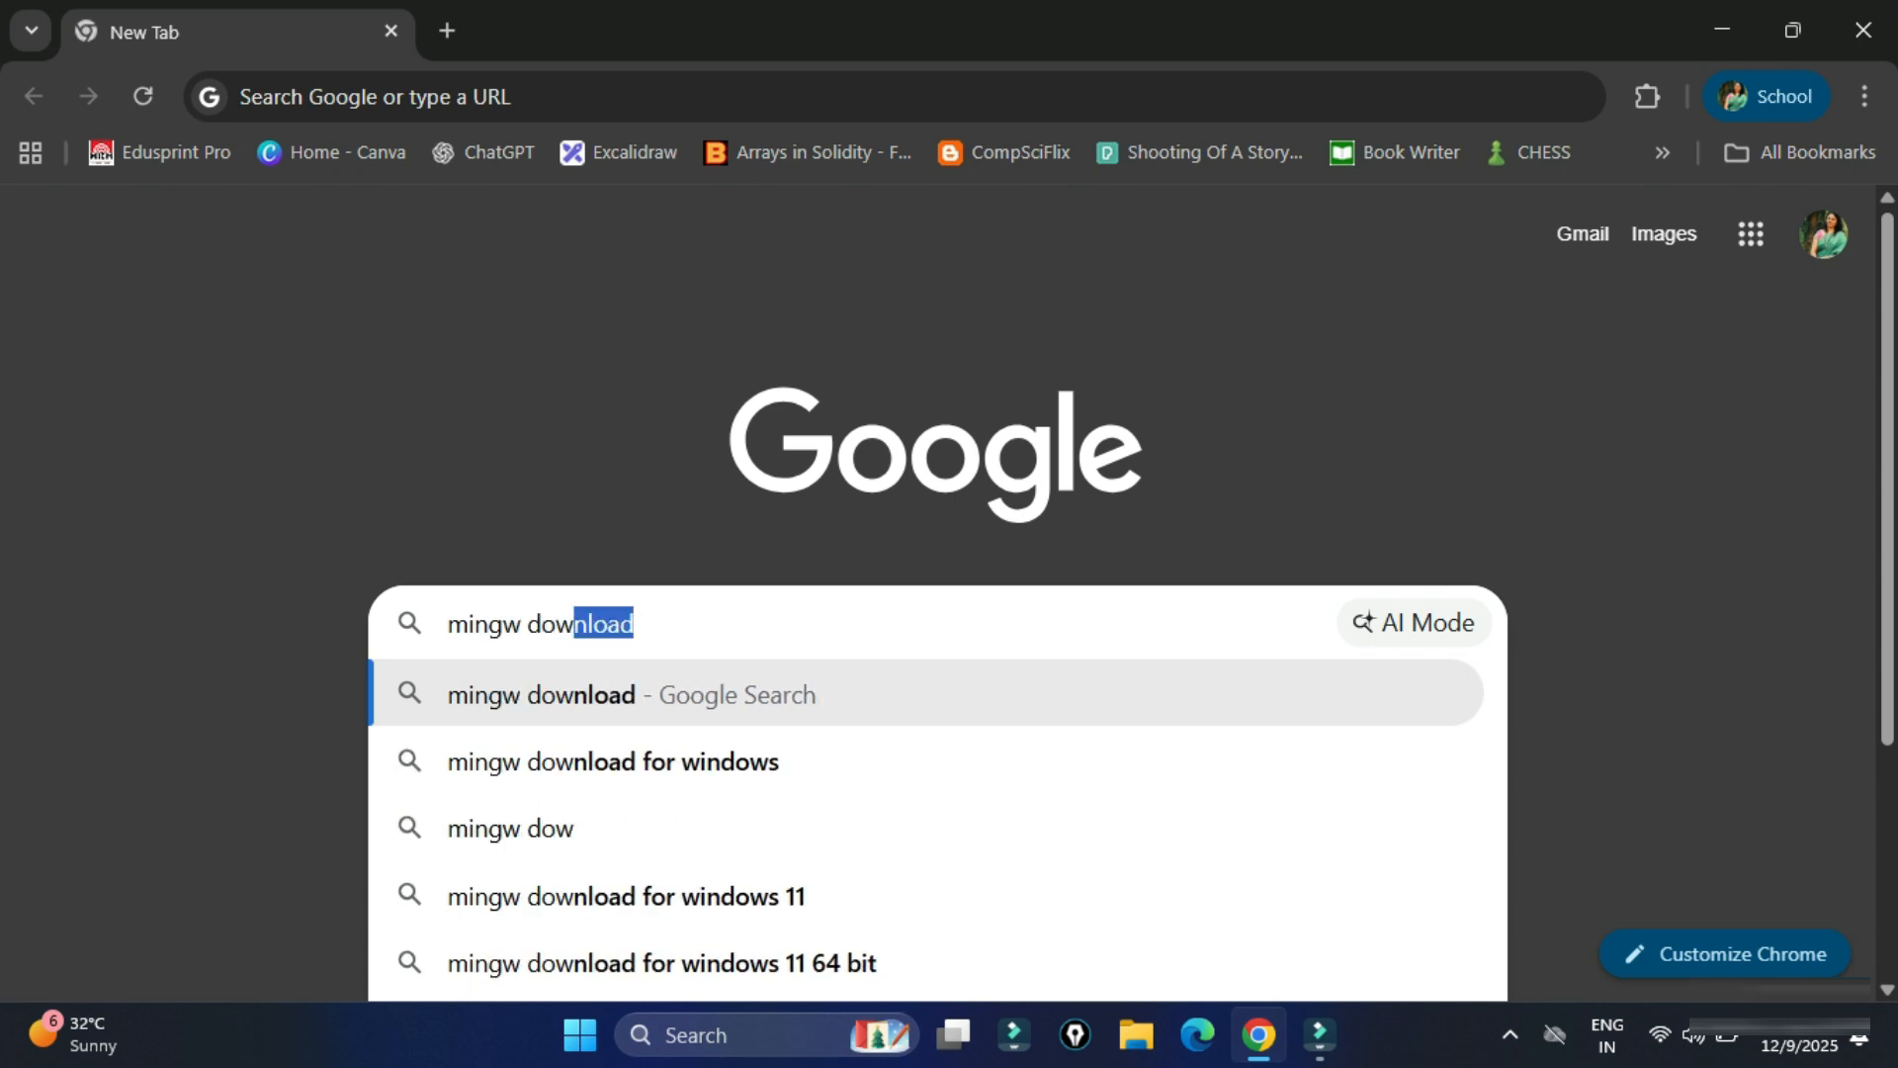
{"action": "key", "text": "Return"}
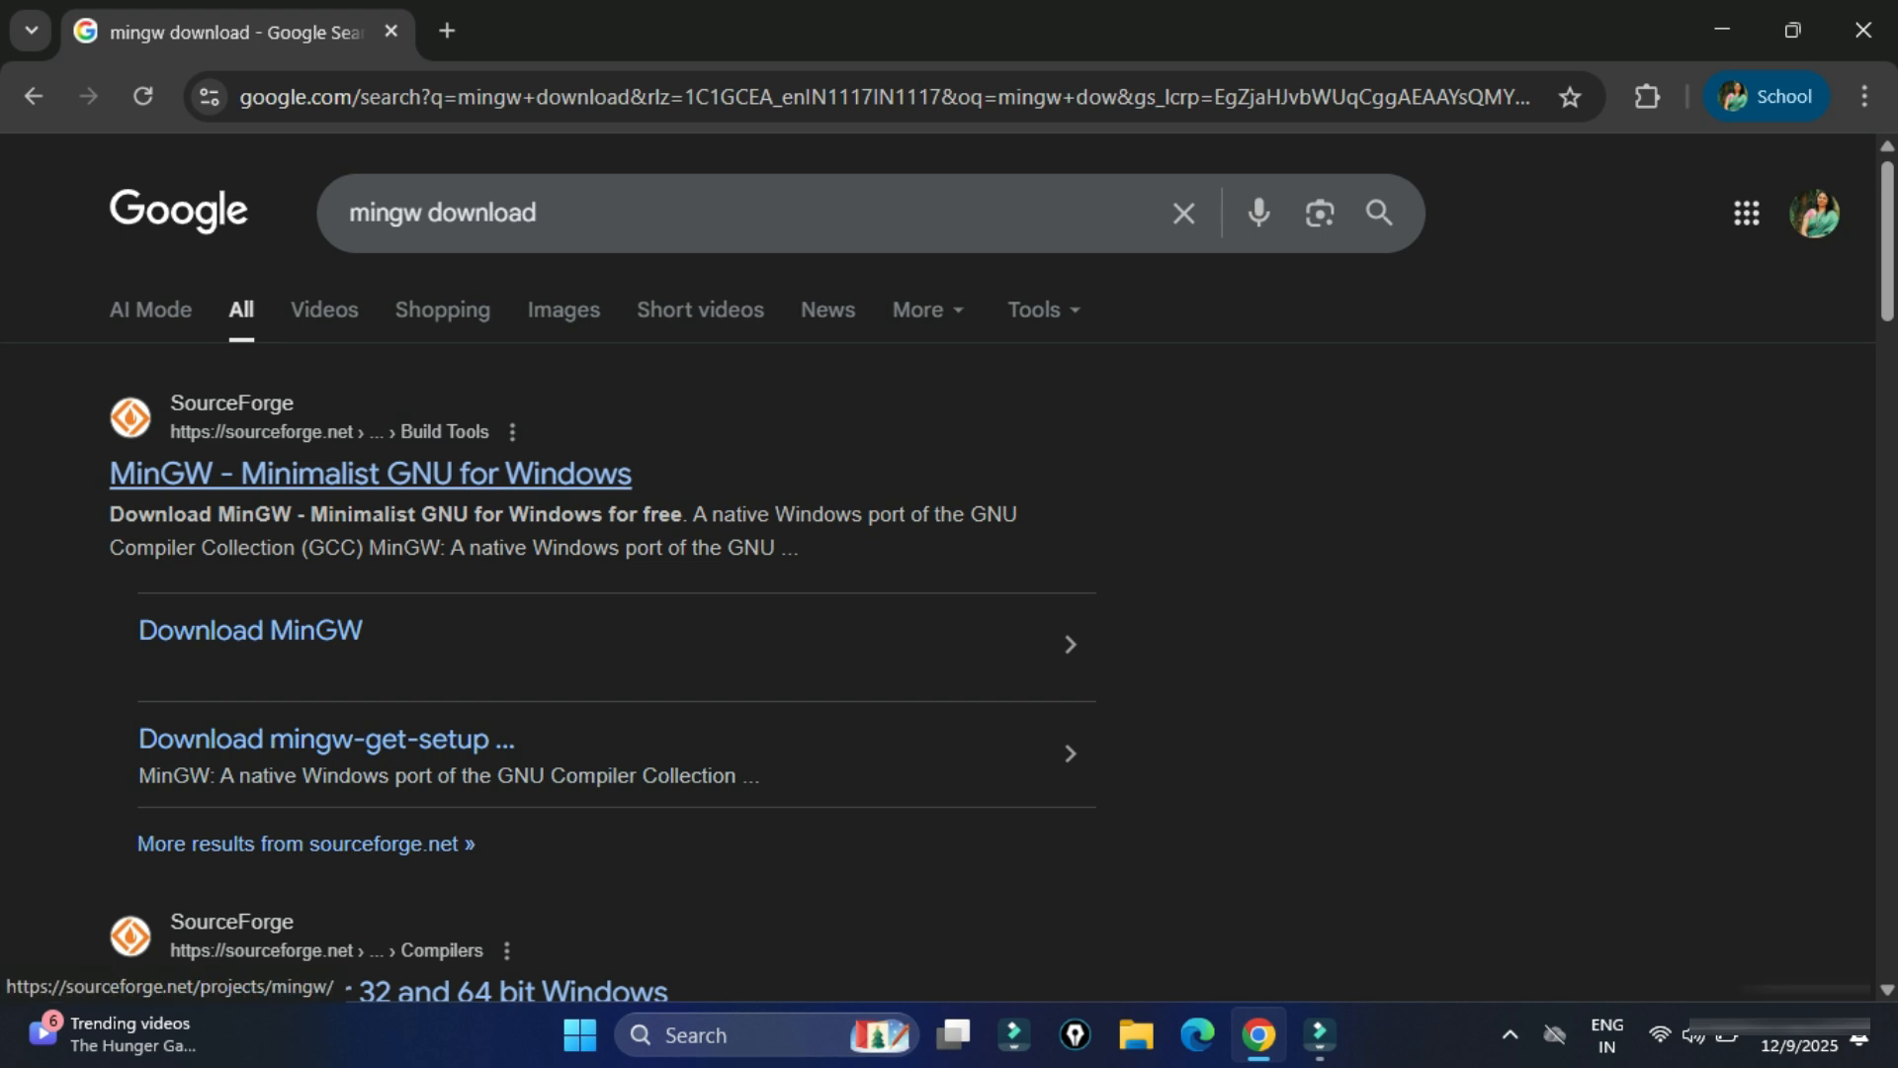
Open the SourceForge page "MinGW - Minimalist GNU for Windows" from the results and download the installer
{"action": "left_click", "coordinate": [360, 473]}
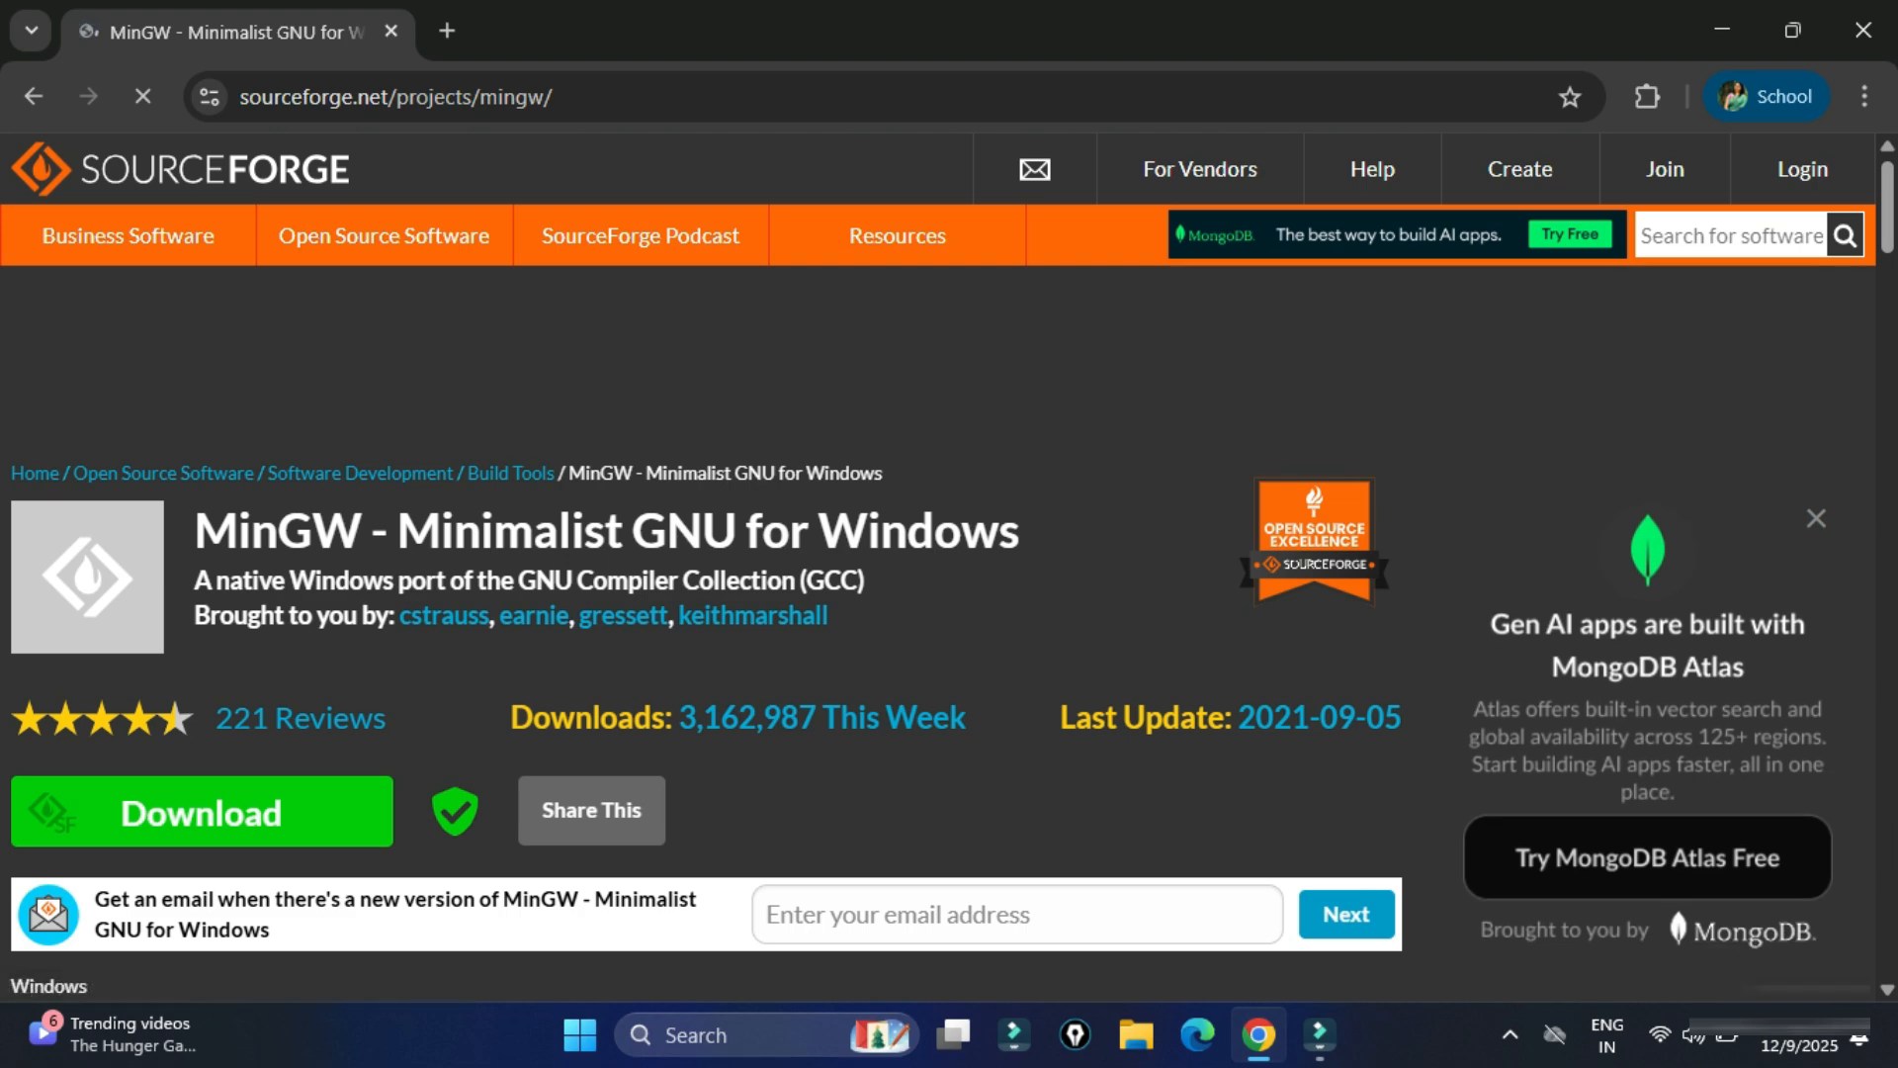
{"action": "left_click", "coordinate": [202, 812]}
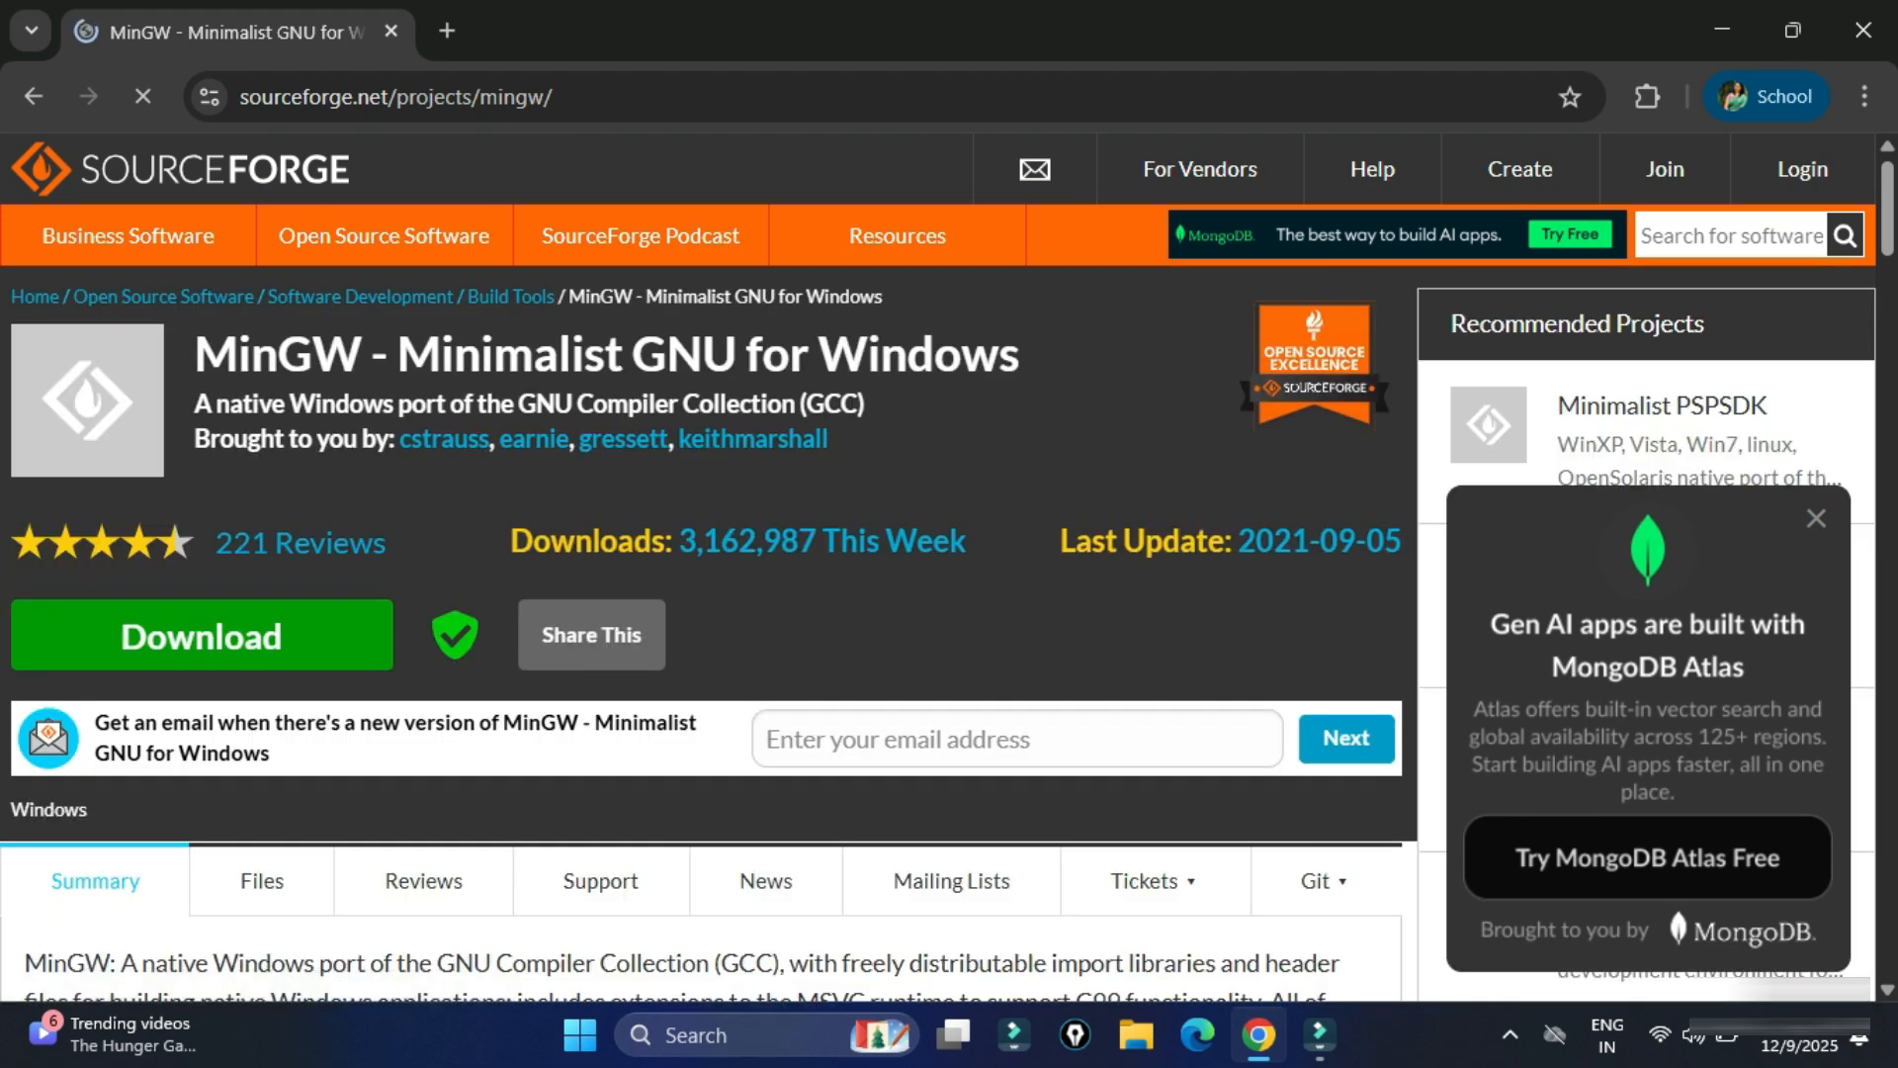
{"action": "scroll", "coordinate": [700, 632], "scroll_direction": "down", "scroll_amount": 6}
{"action": "scroll", "coordinate": [700, 633], "scroll_direction": "up", "scroll_amount": 6}
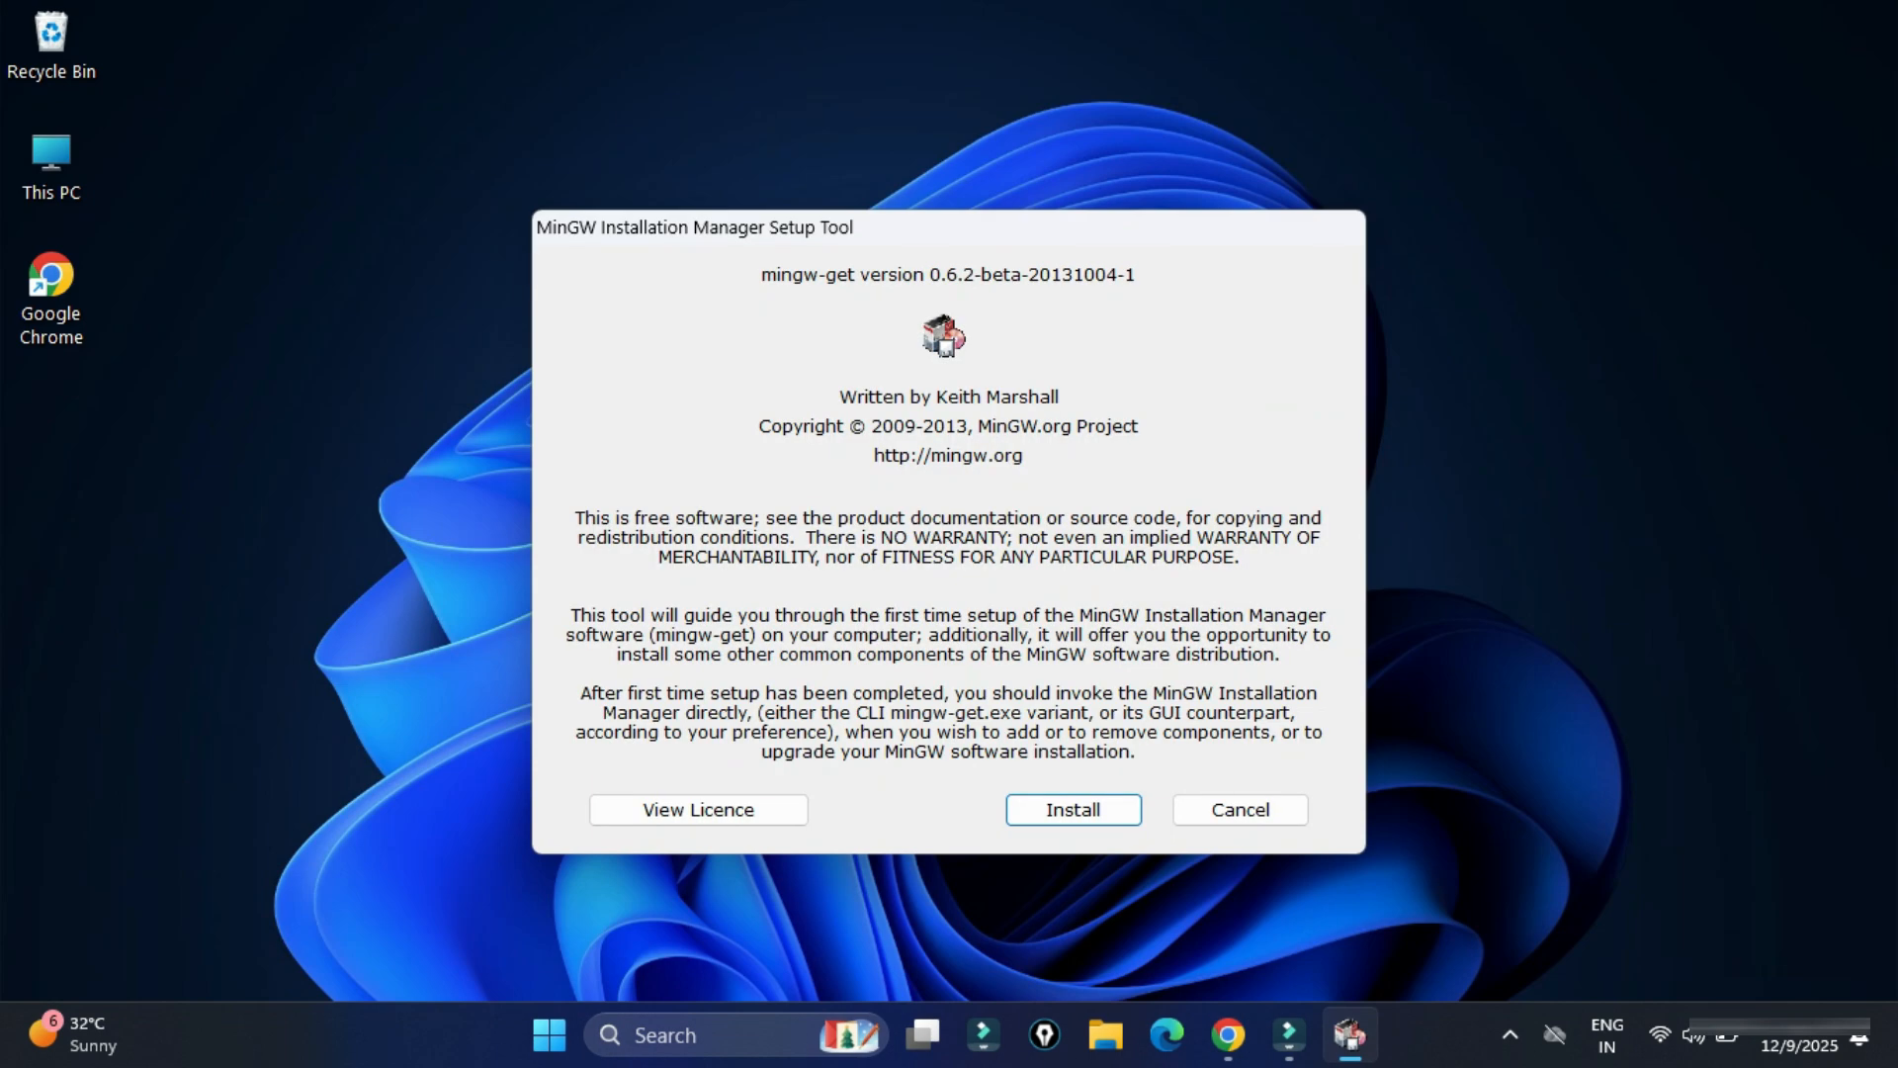
Install the MinGW Installation Manager in C:\MinGW with the default preferences and continue to its package list
{"action": "left_click", "coordinate": [1073, 809]}
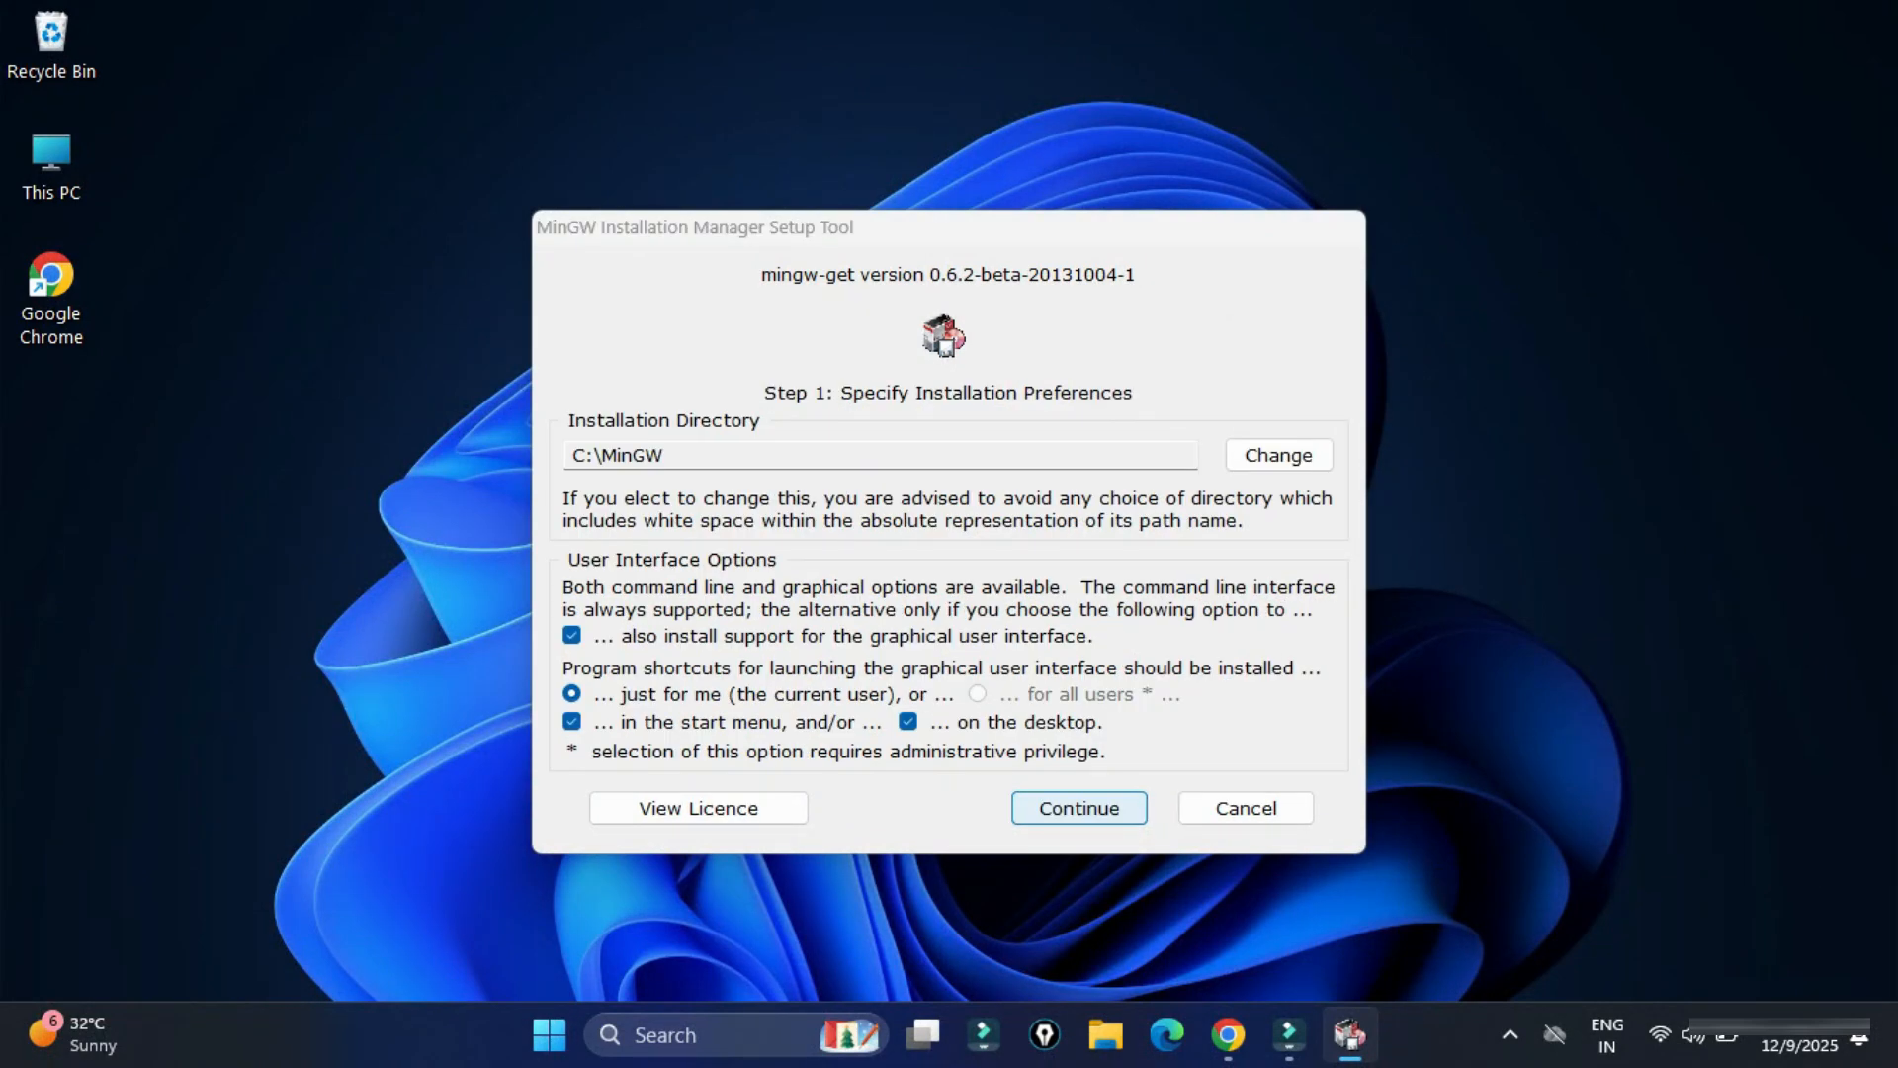
{"action": "left_click_drag", "start_coordinate": [669, 456], "coordinate": [571, 456]}
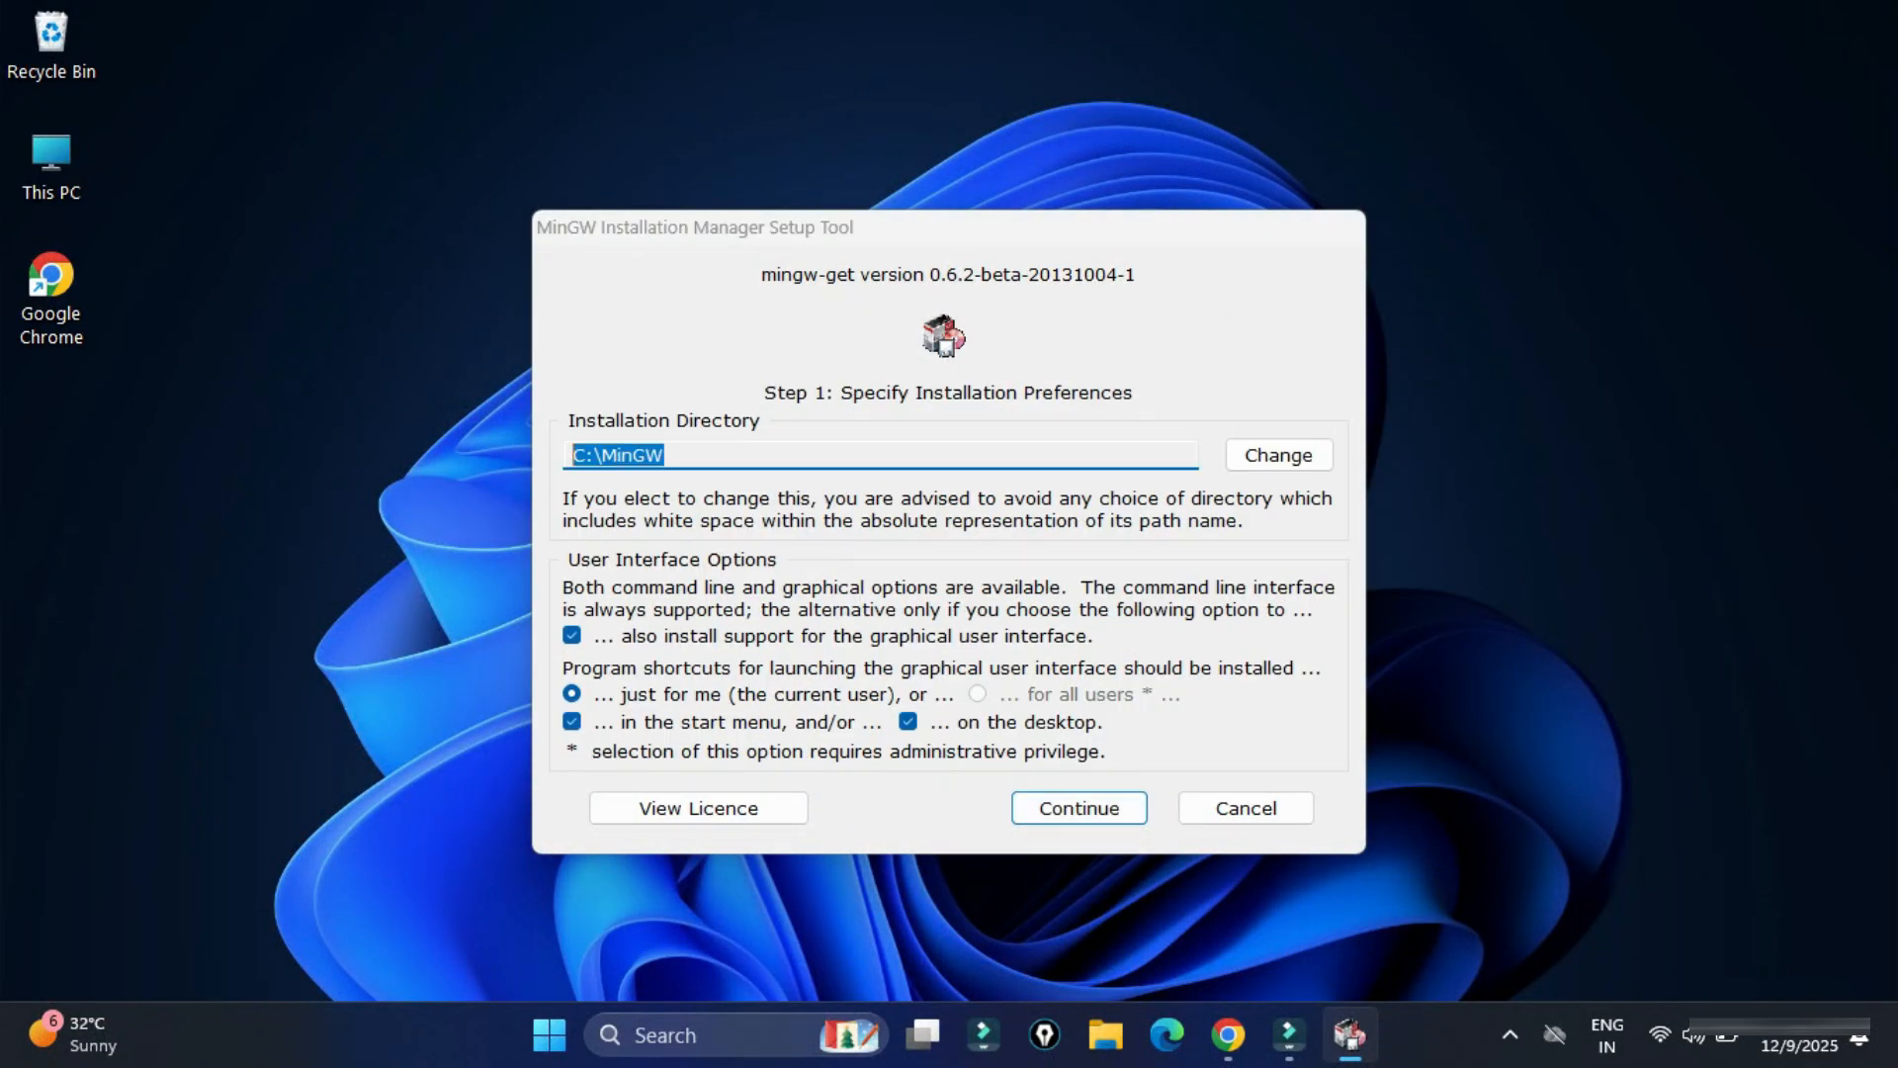
{"action": "left_click", "coordinate": [1078, 807]}
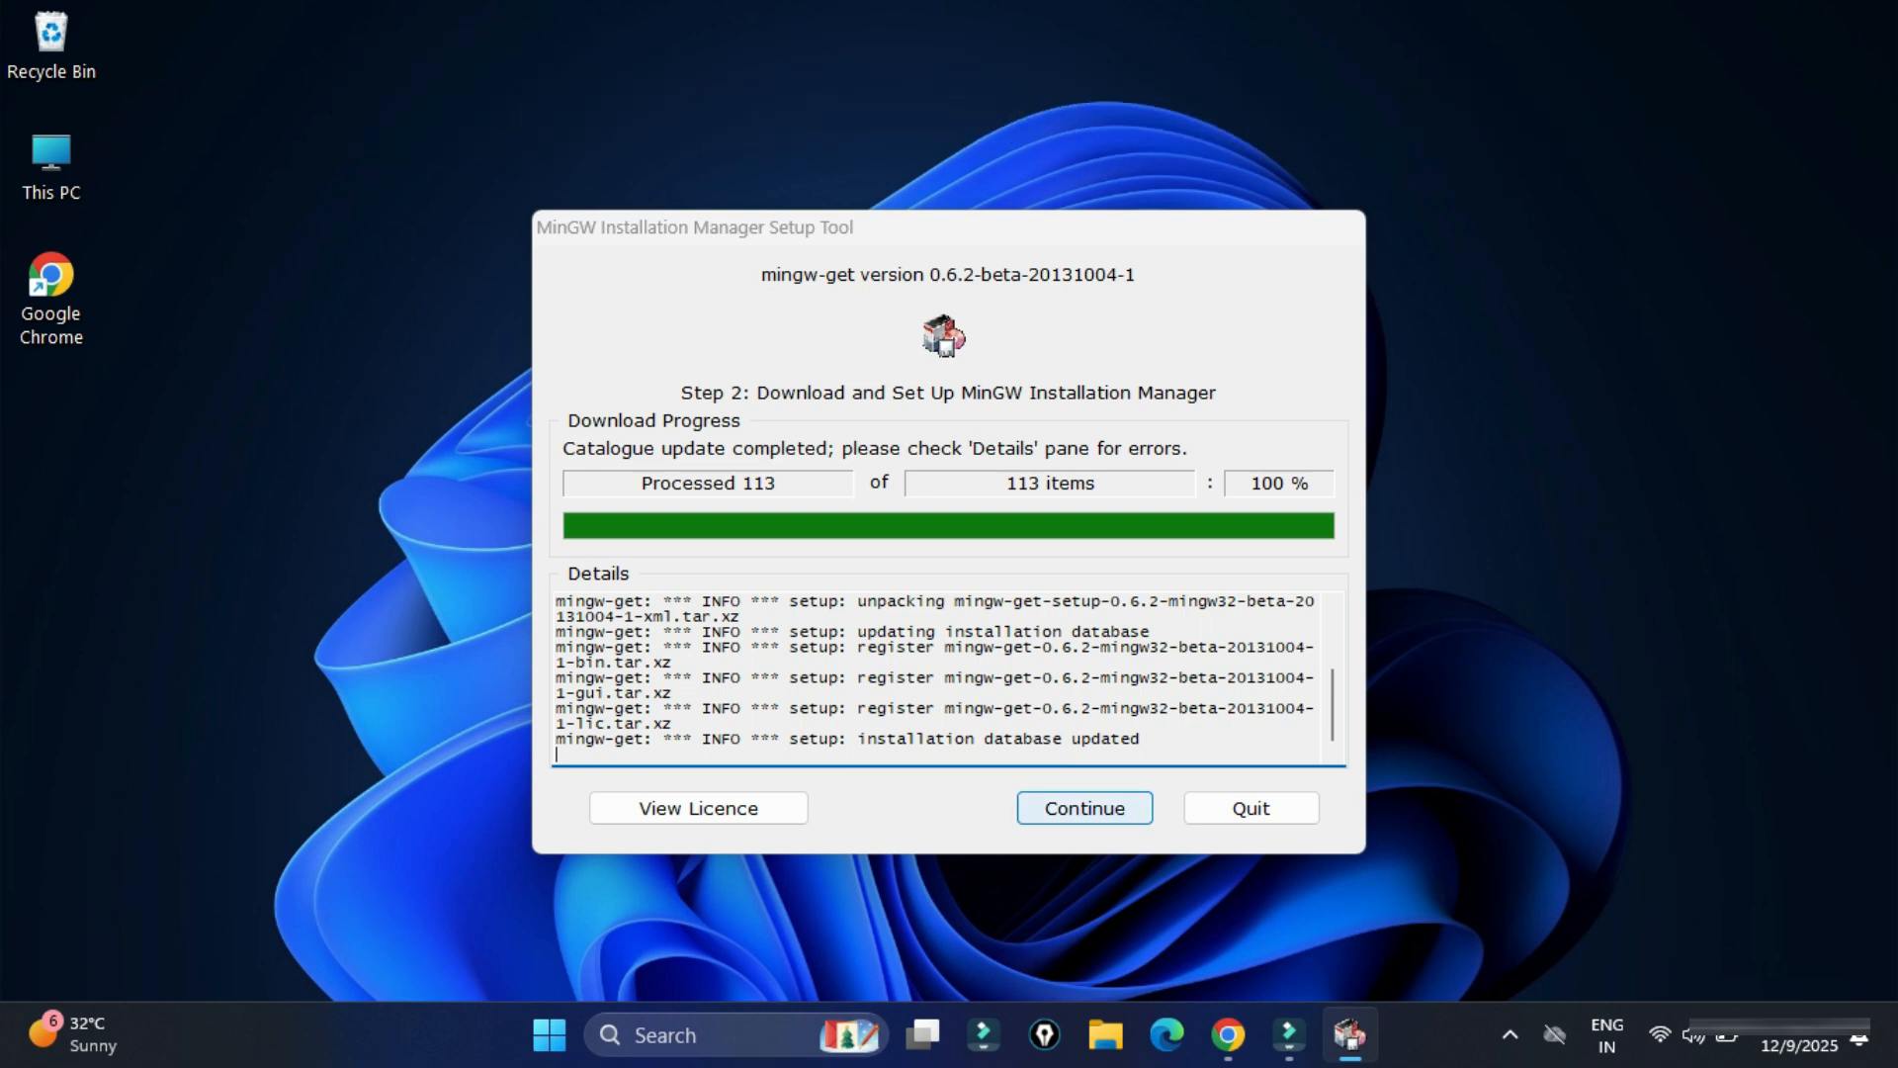
{"action": "left_click", "coordinate": [1085, 808]}
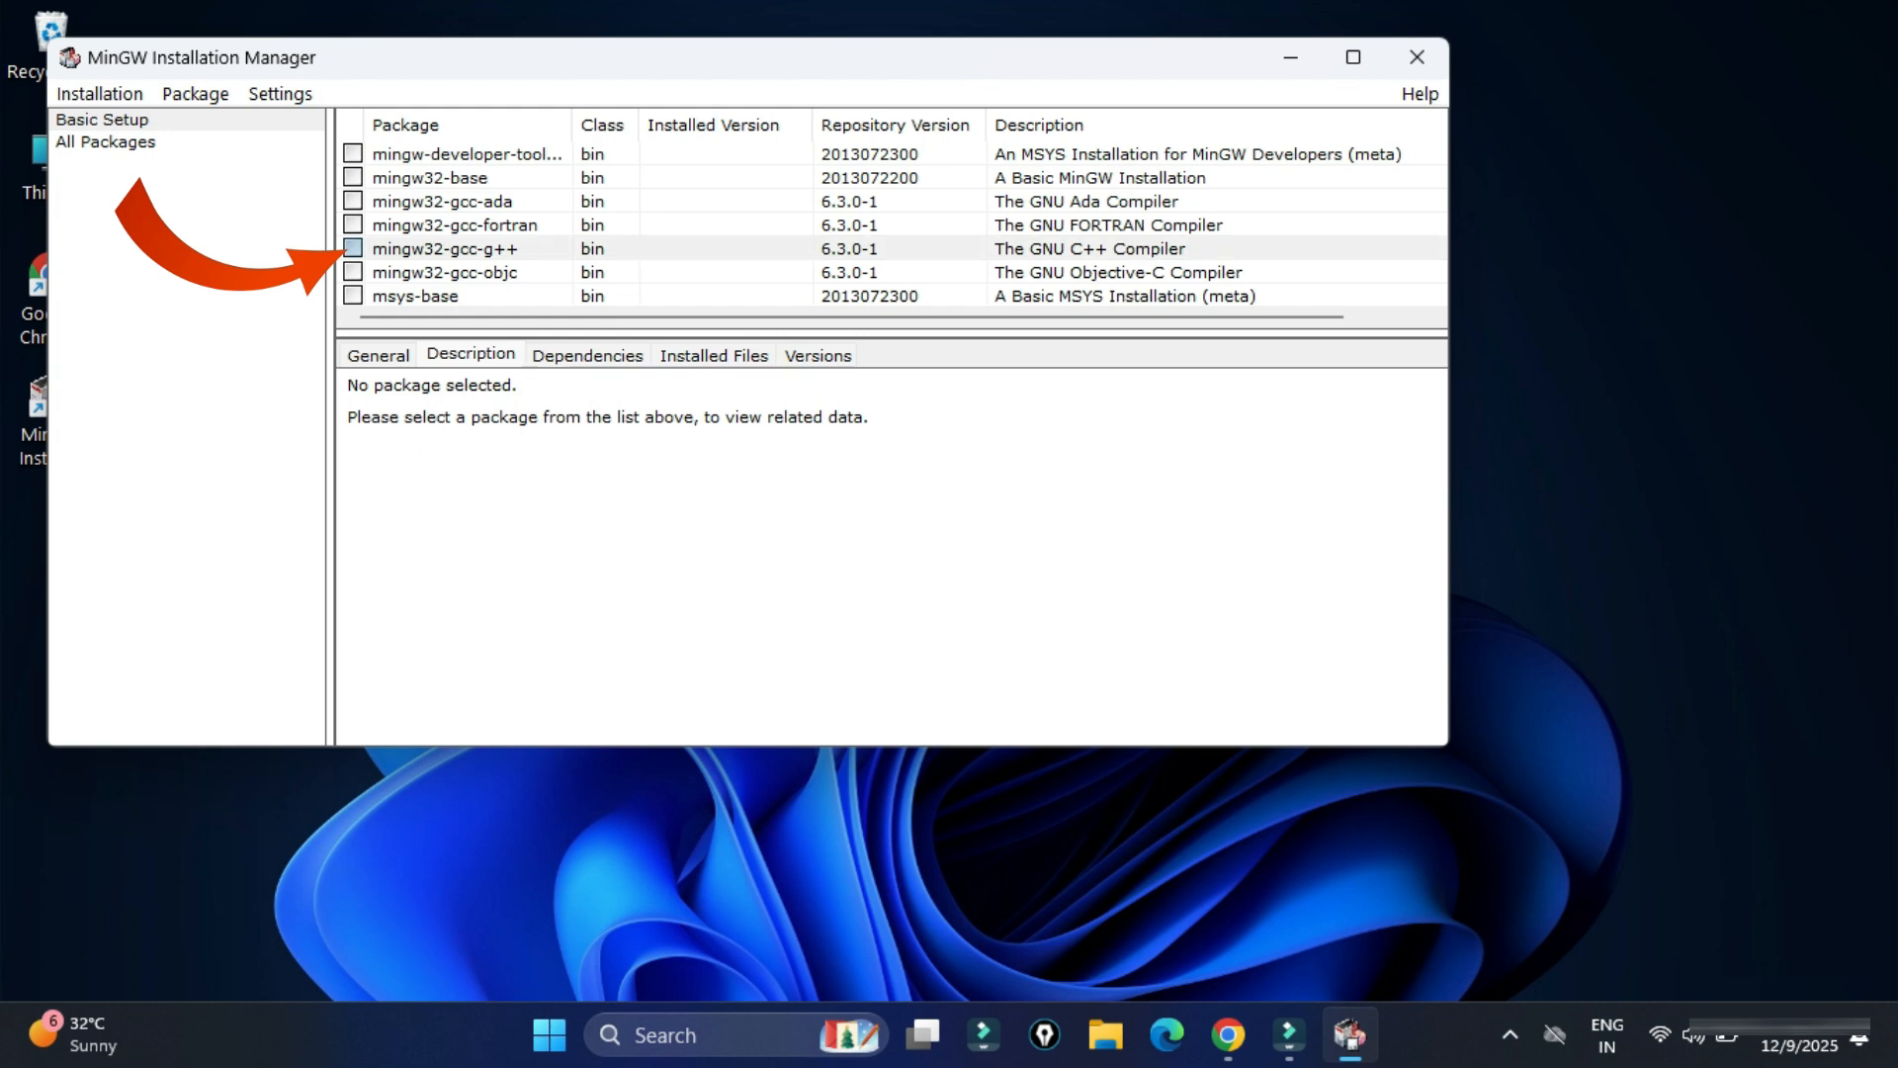
Install the mingw32-gcc-g++ package by marking it and applying the changes, and close the MinGW Installation Manager
{"action": "left_click", "coordinate": [353, 248]}
{"action": "left_click", "coordinate": [492, 301]}
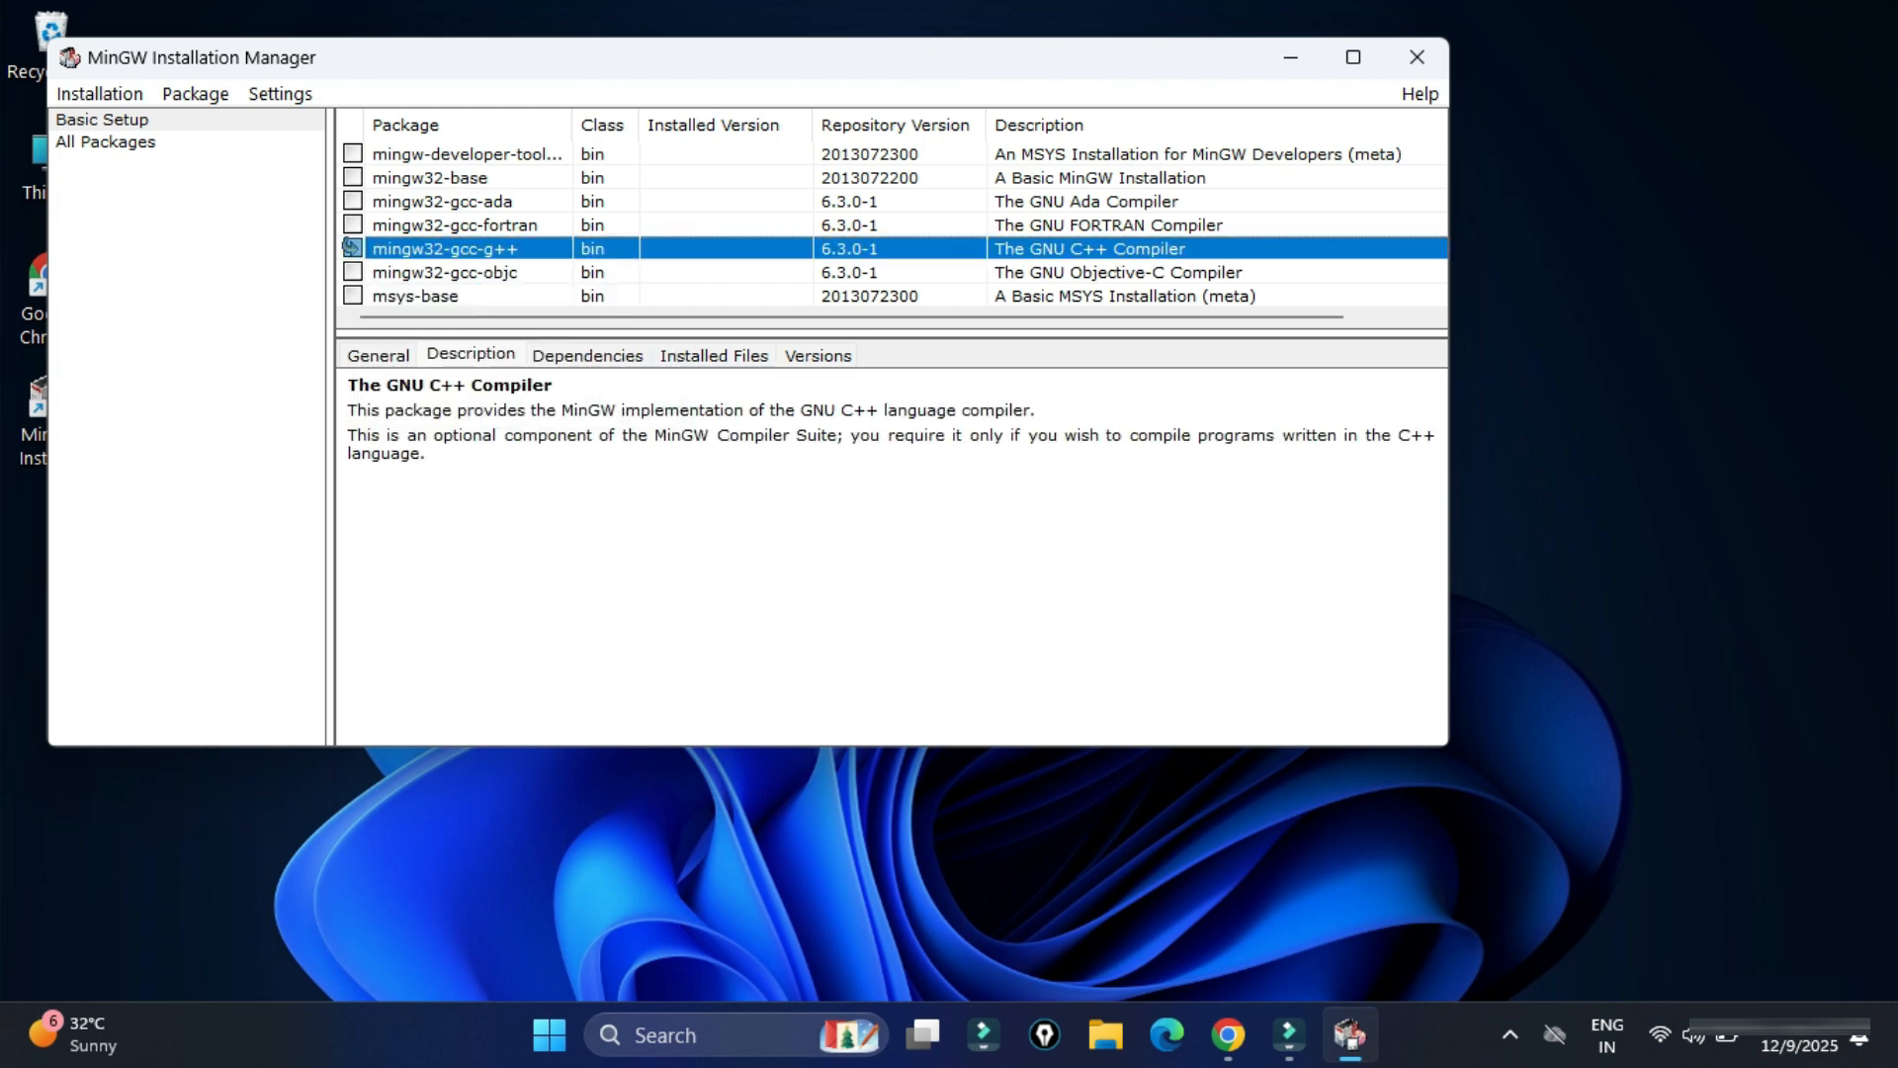
{"action": "left_click", "coordinate": [100, 94]}
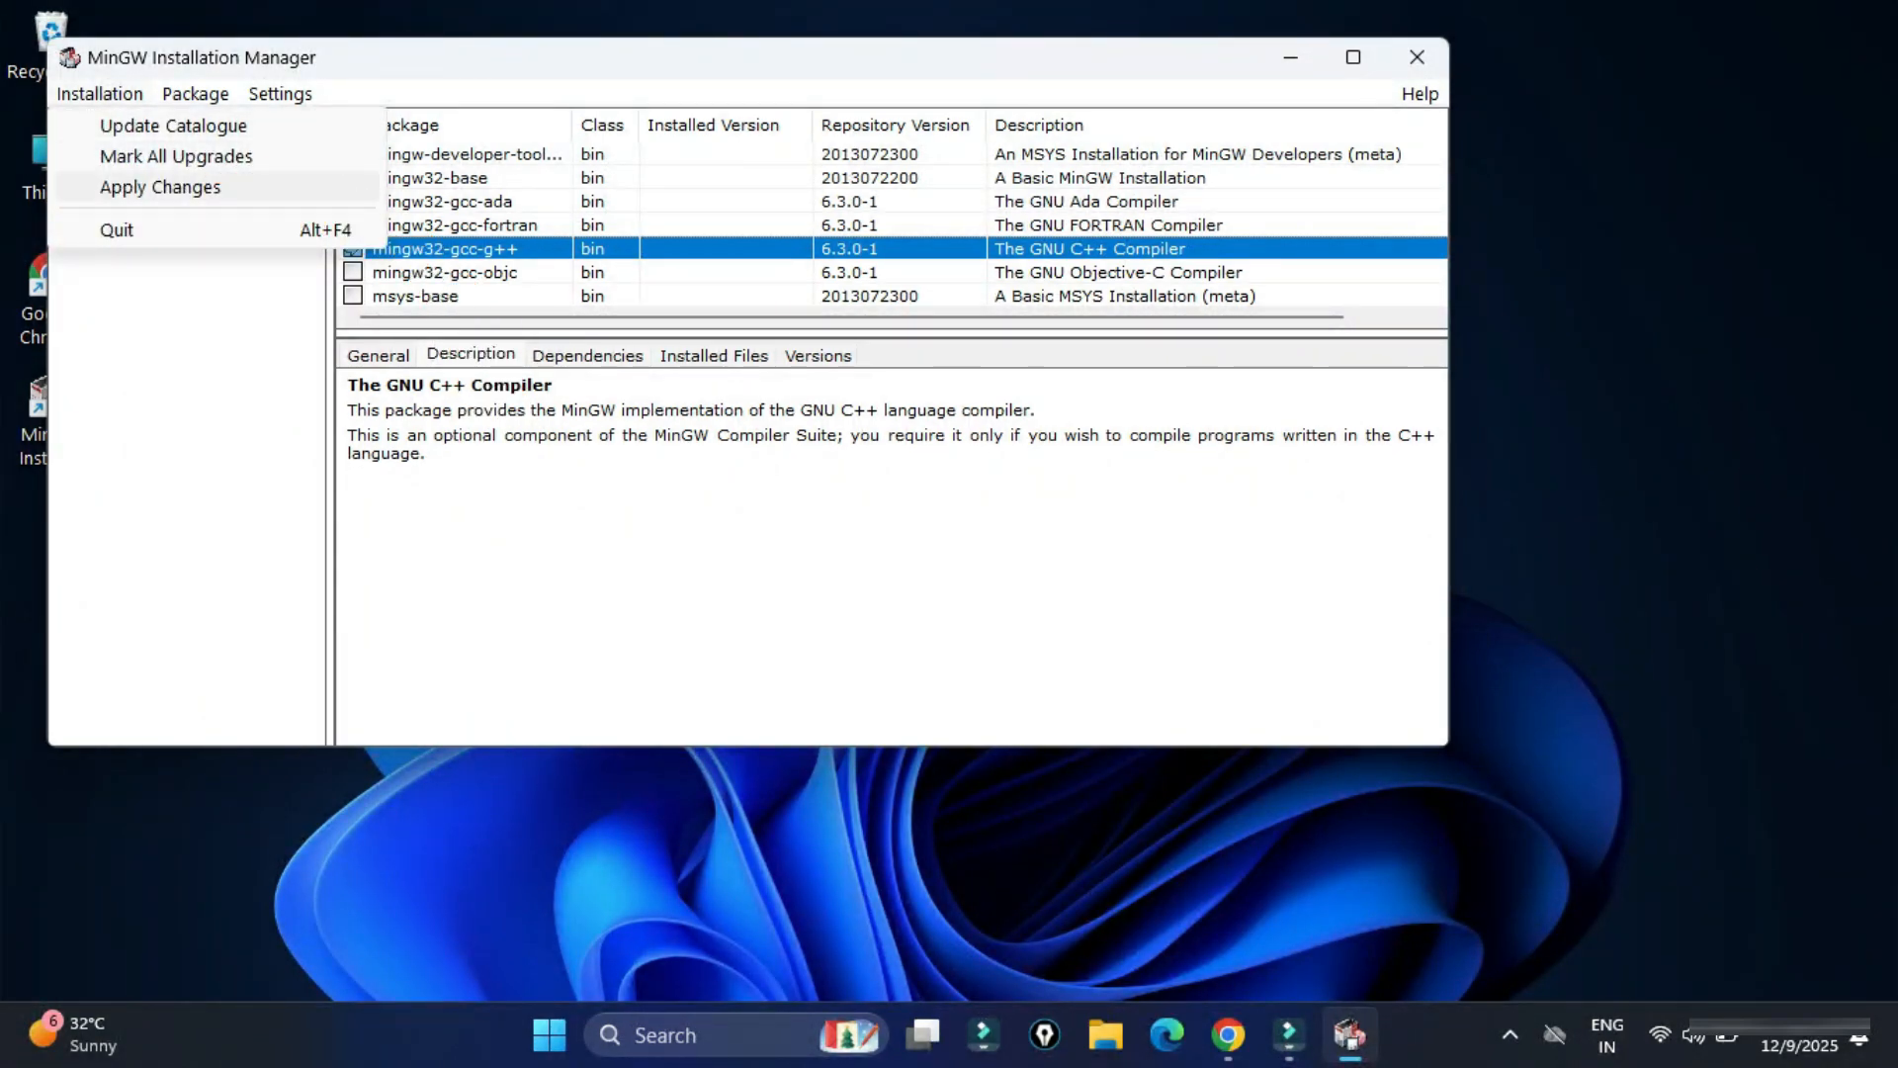
{"action": "left_click", "coordinate": [160, 188]}
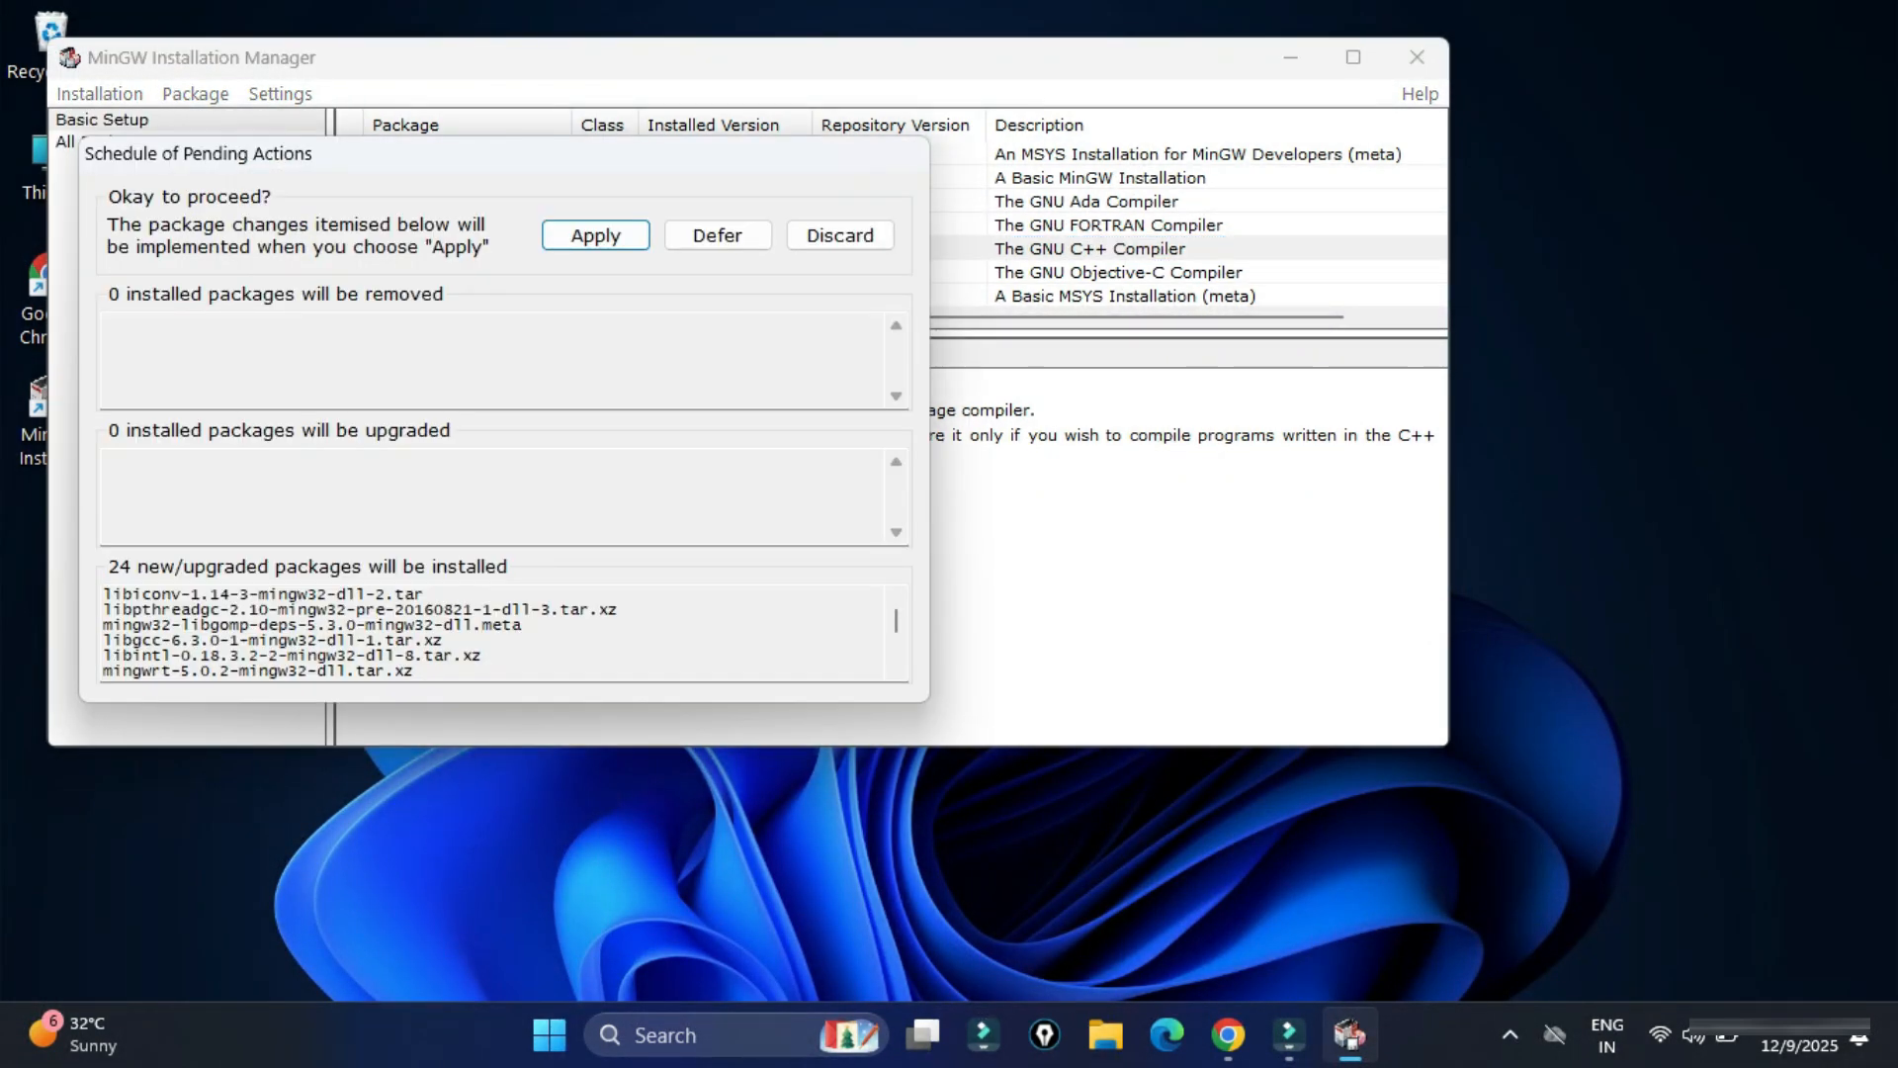
{"action": "key", "text": "Return"}
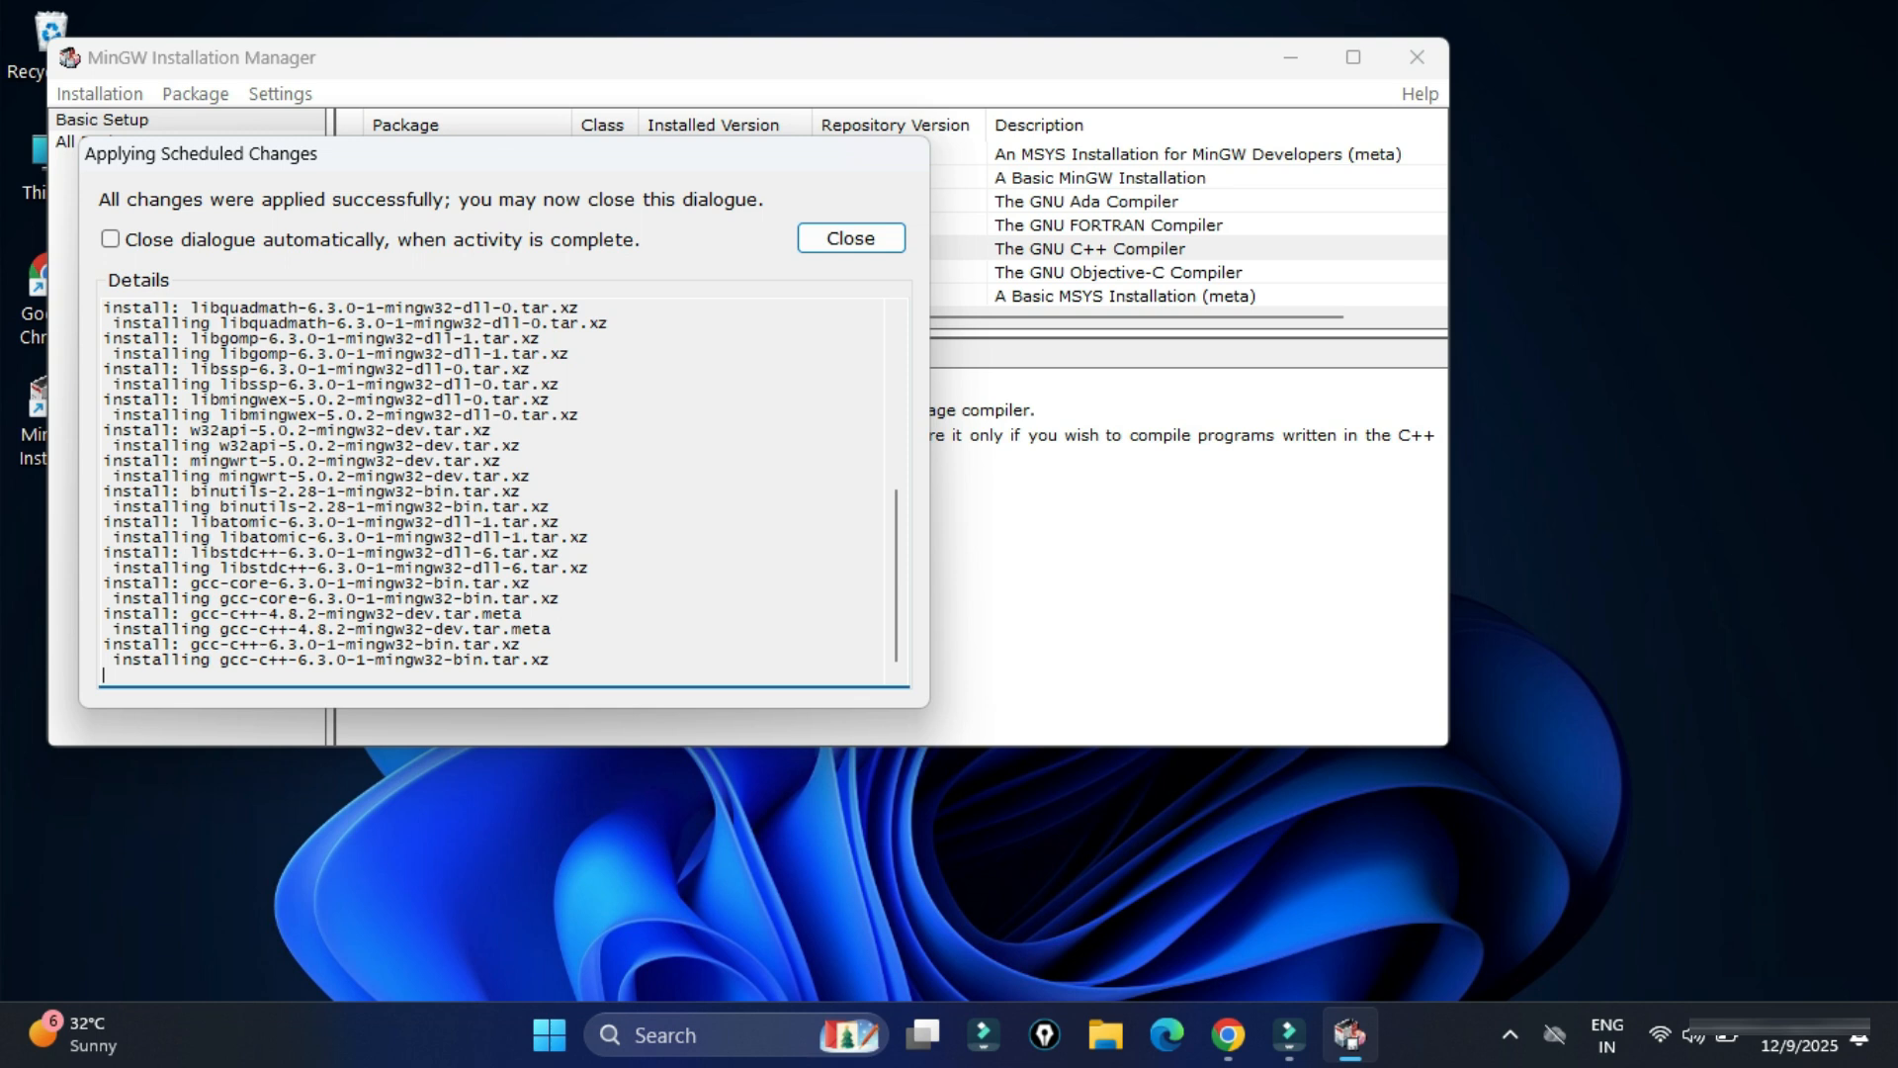
{"action": "key", "text": "Return"}
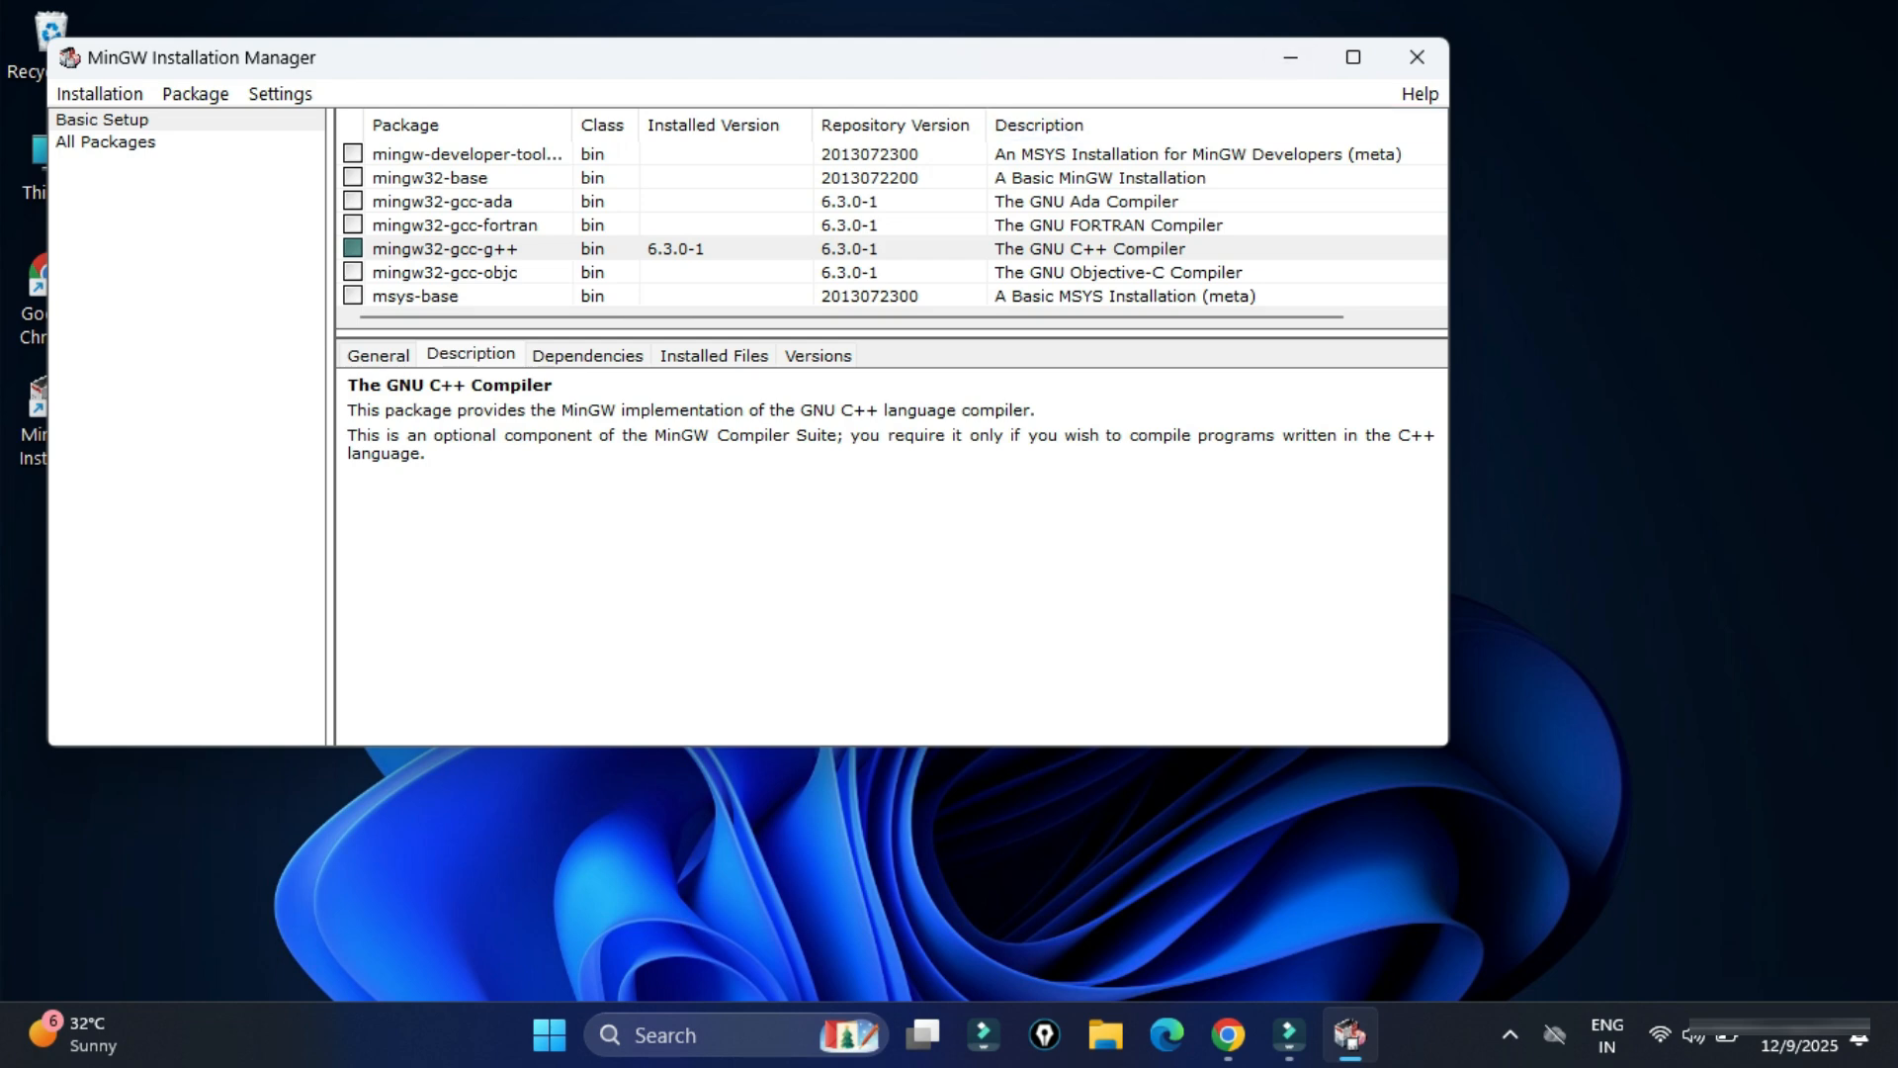
{"action": "left_click", "coordinate": [1416, 56]}
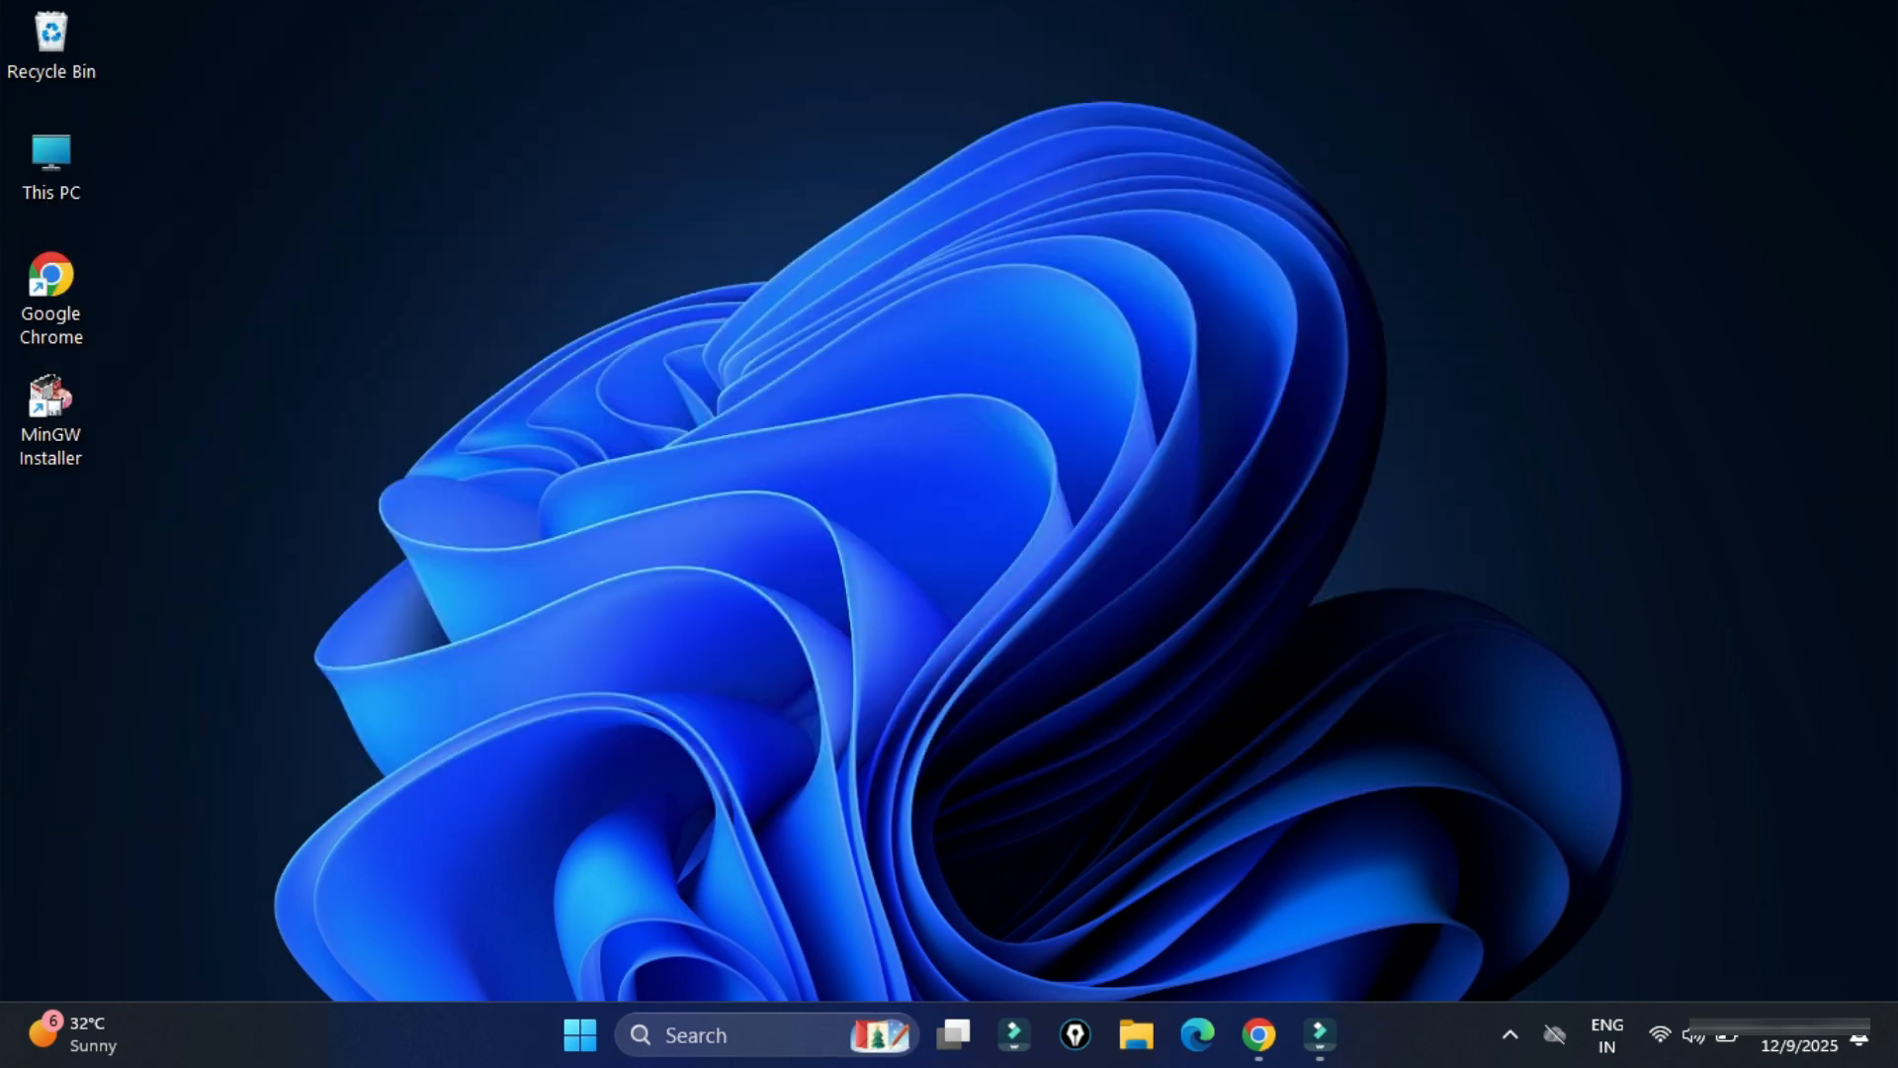
Switch to File Explorer and open the bin folder inside MinGW on Local Disk (C:)
{"action": "left_click", "coordinate": [1136, 1035]}
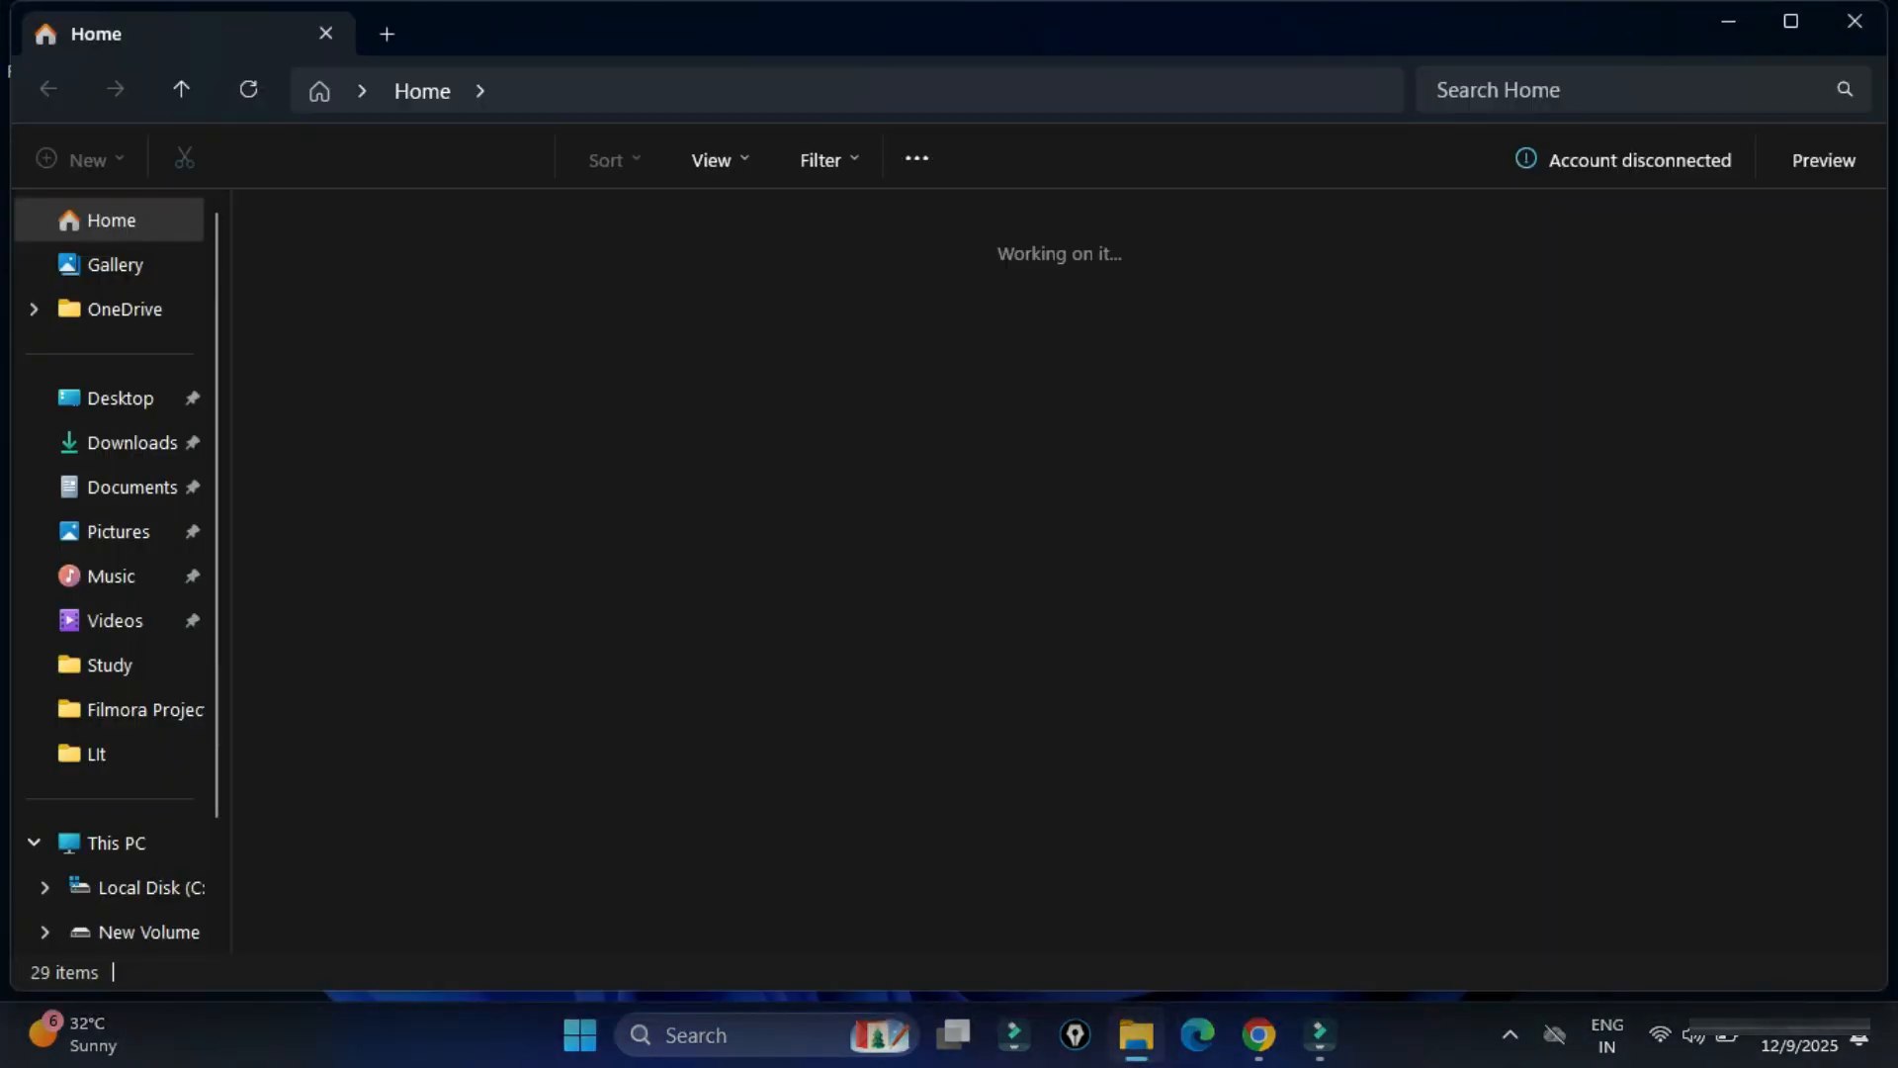
{"action": "left_click", "coordinate": [149, 888]}
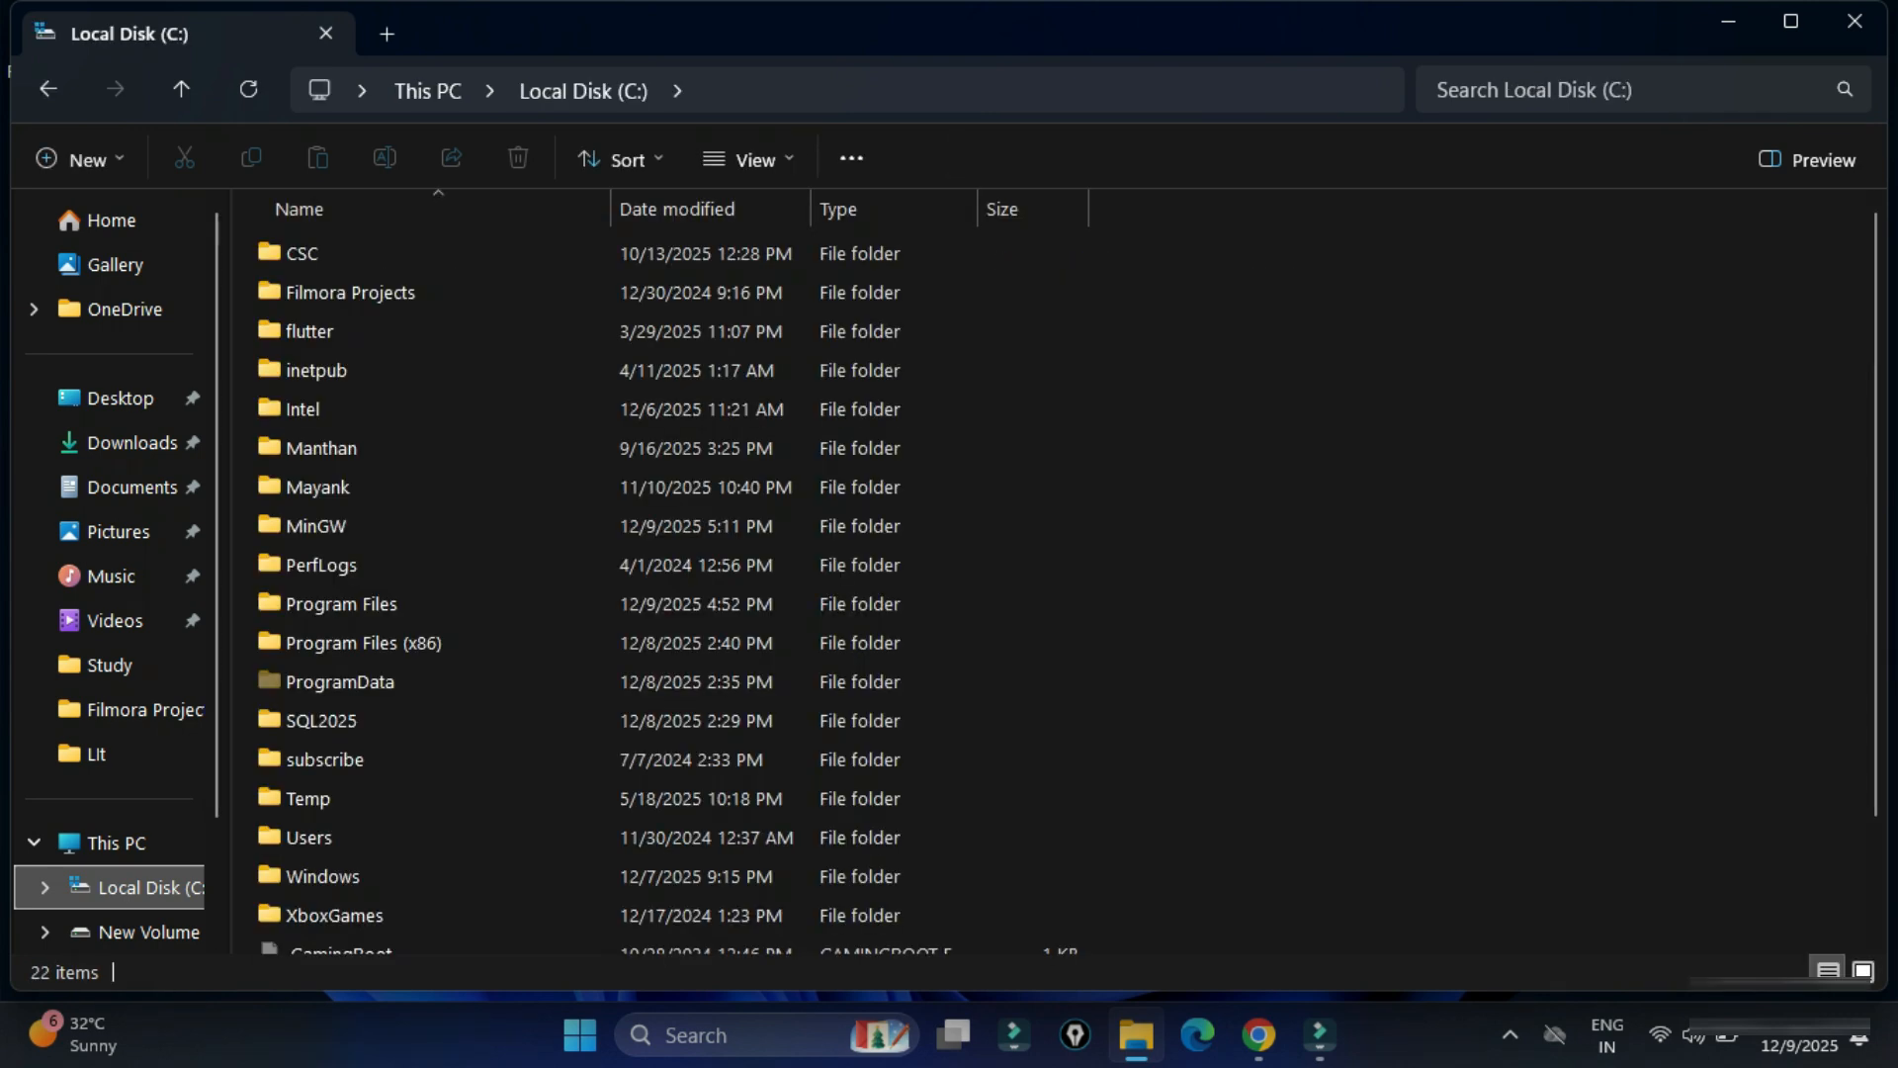
{"action": "double_click", "coordinate": [316, 525]}
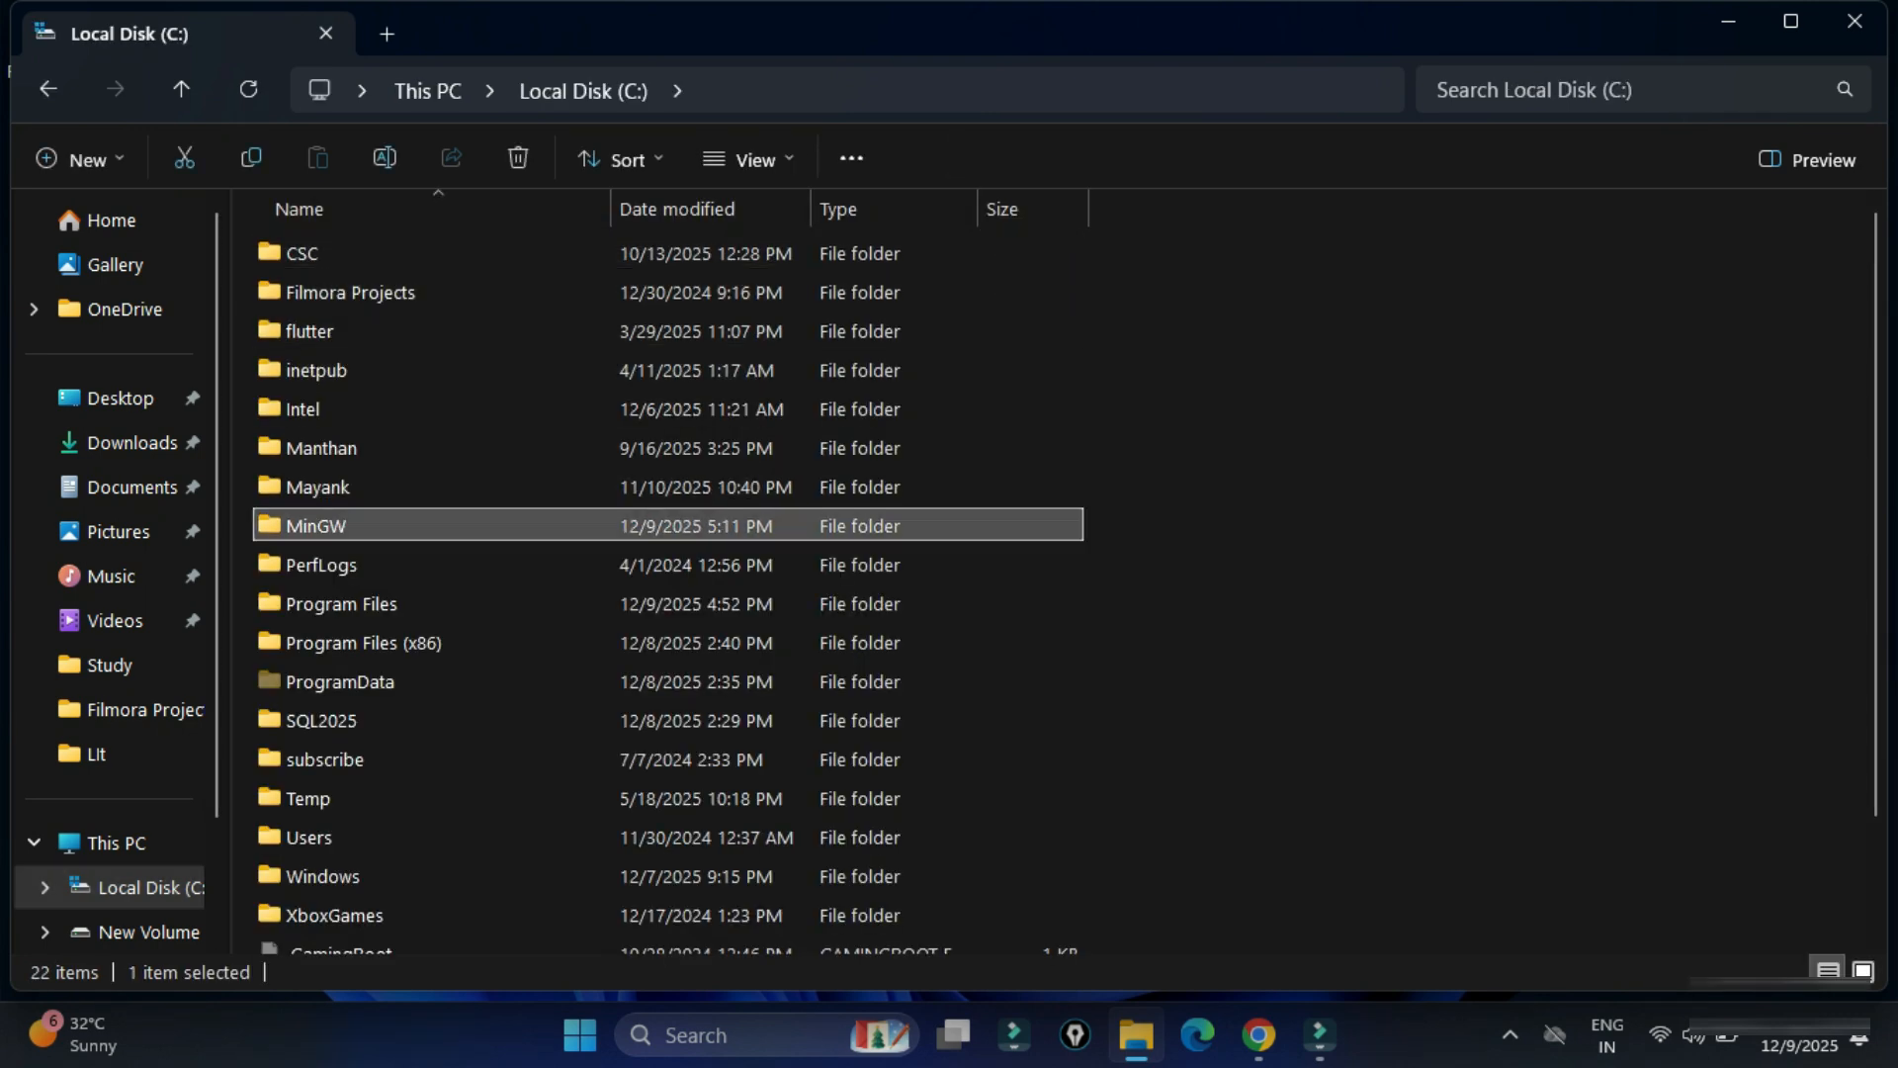
{"action": "double_click", "coordinate": [298, 253]}
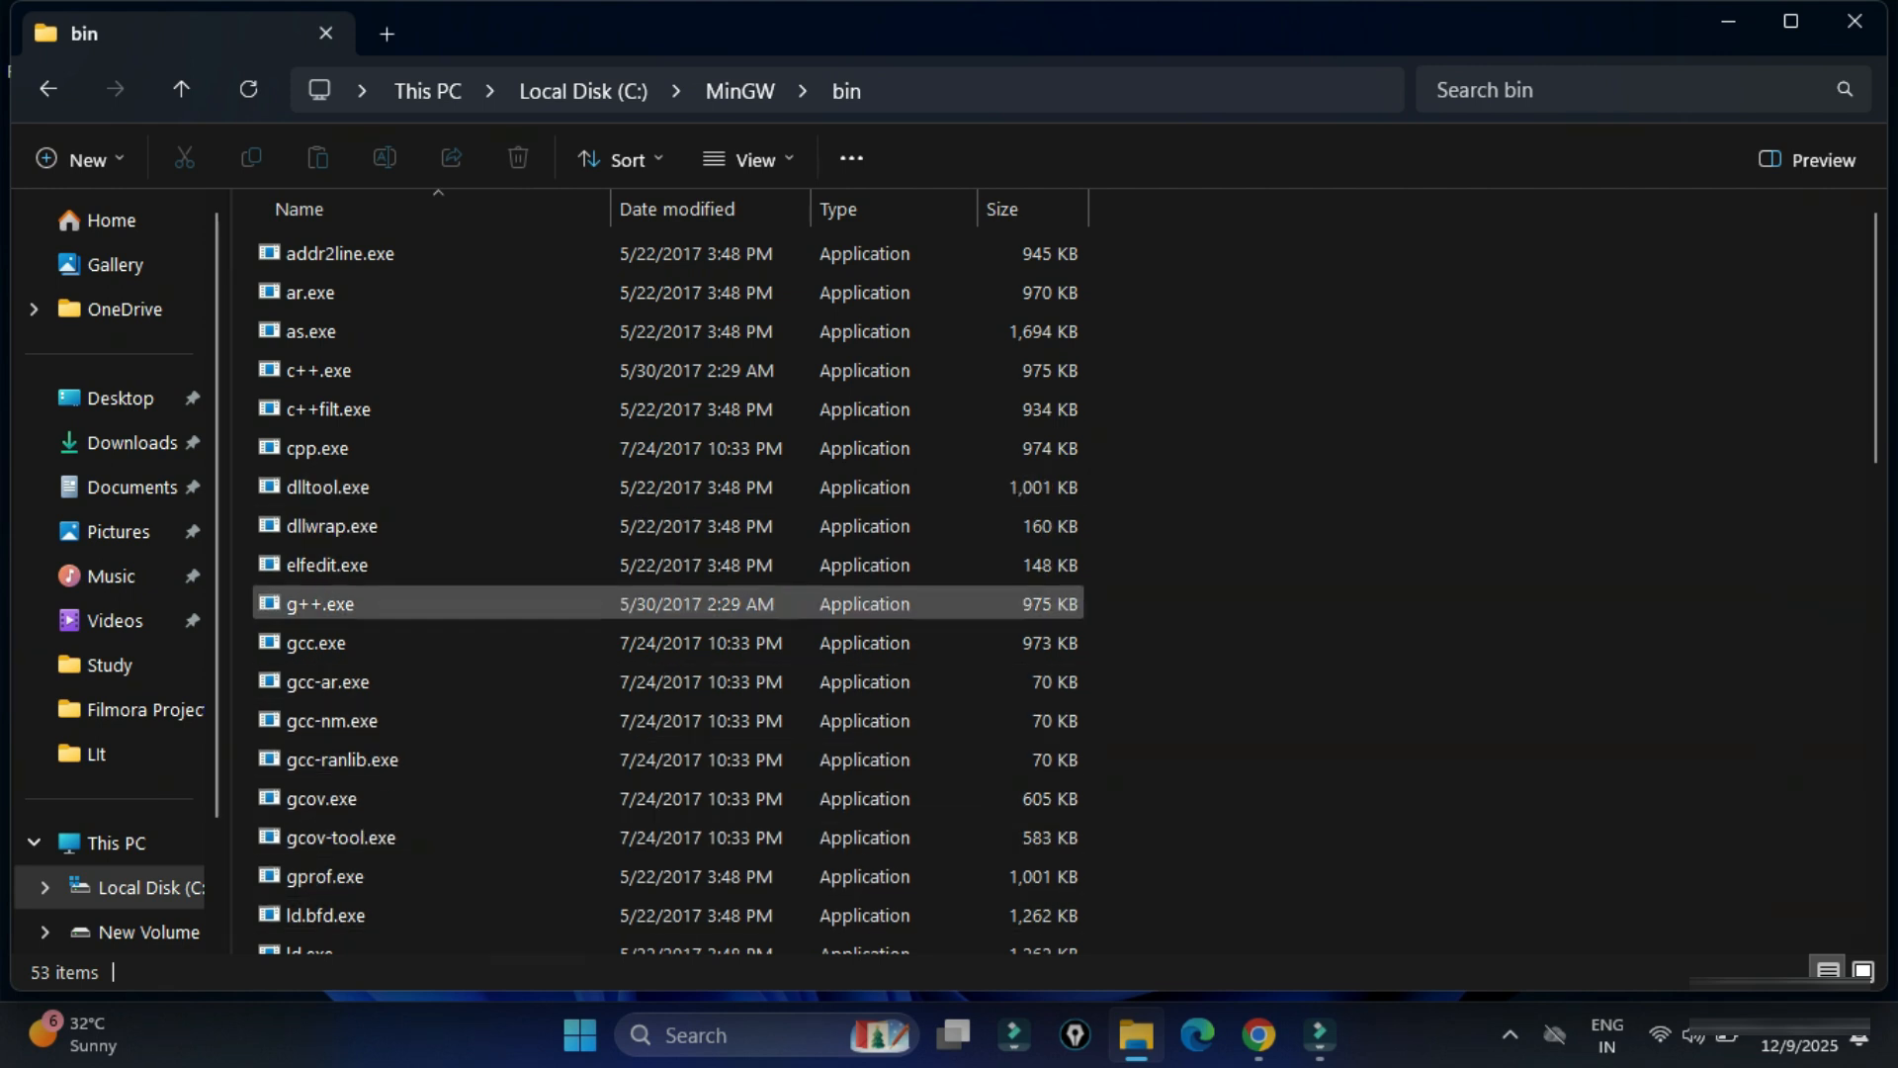
Copy the folder path C:\MinGW\bin and close File Explorer
{"action": "left_click", "coordinate": [949, 90]}
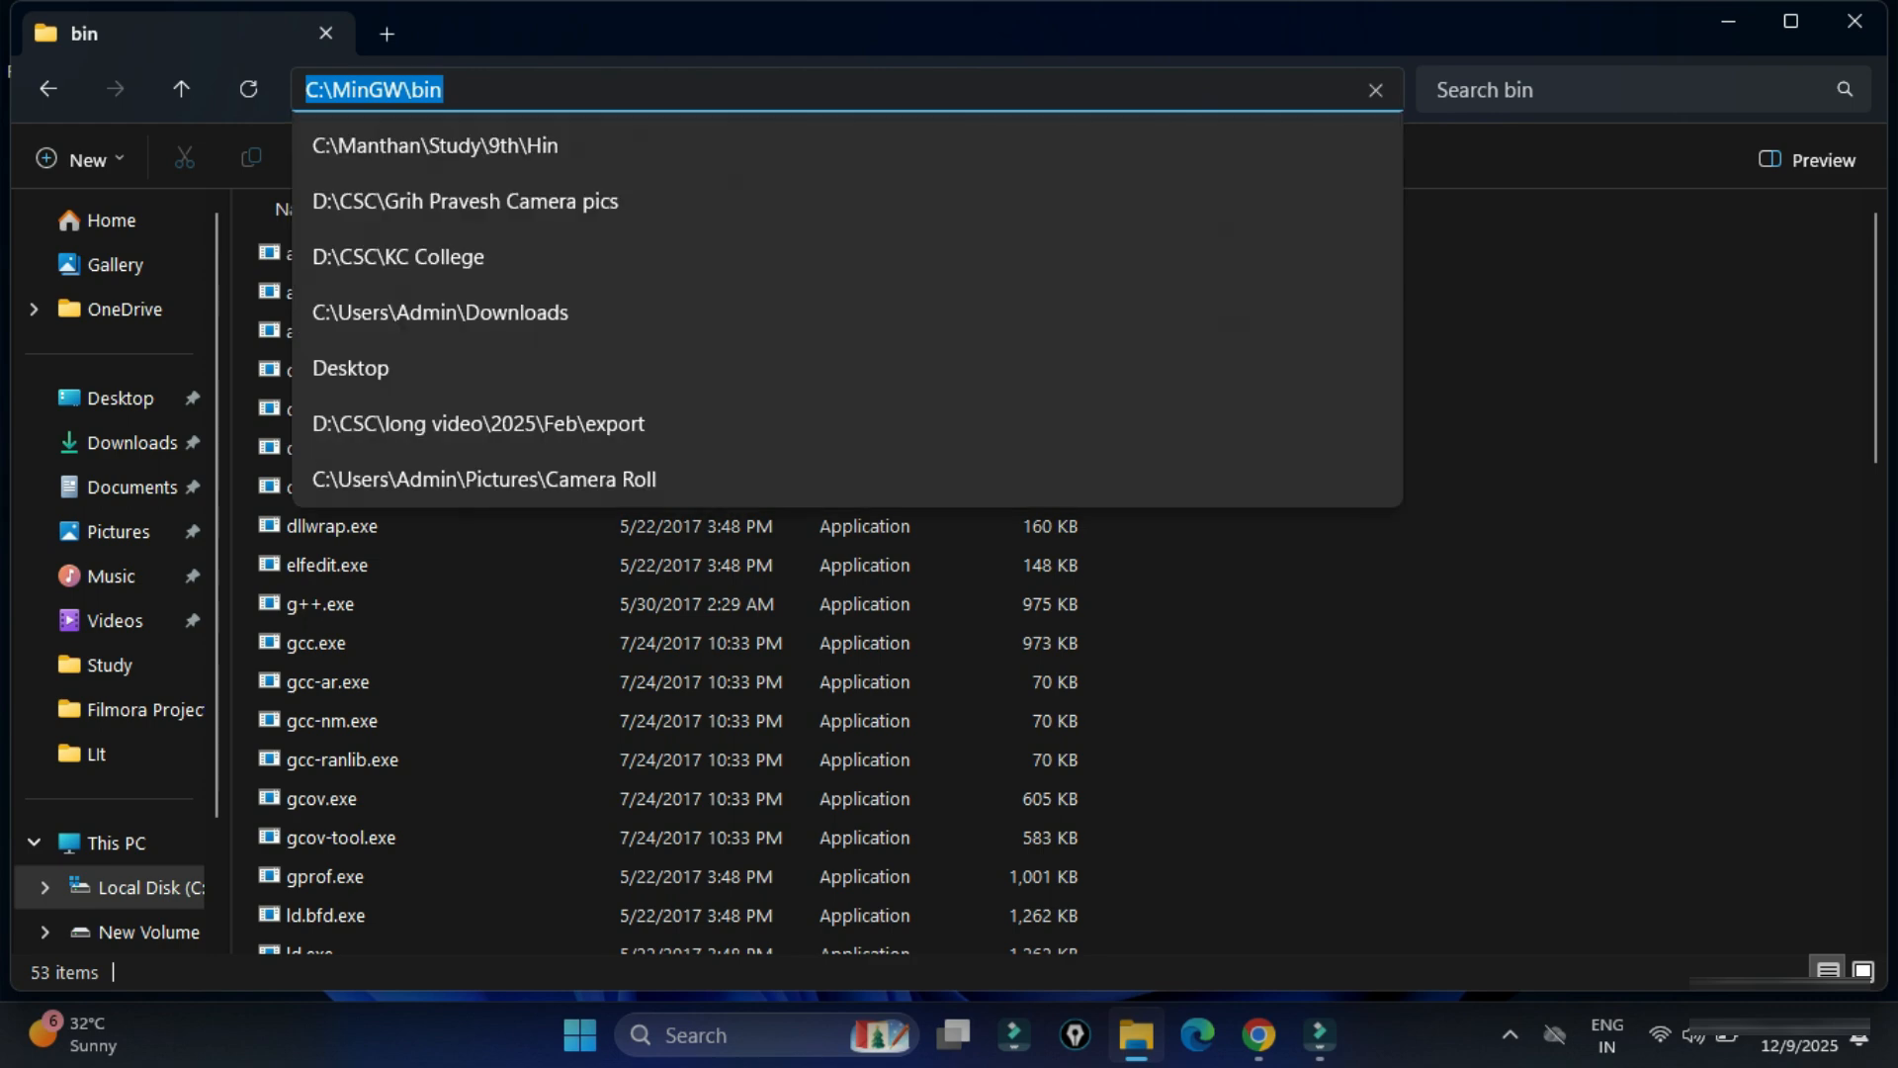
{"action": "right_click", "coordinate": [426, 87]}
{"action": "left_click", "coordinate": [507, 157]}
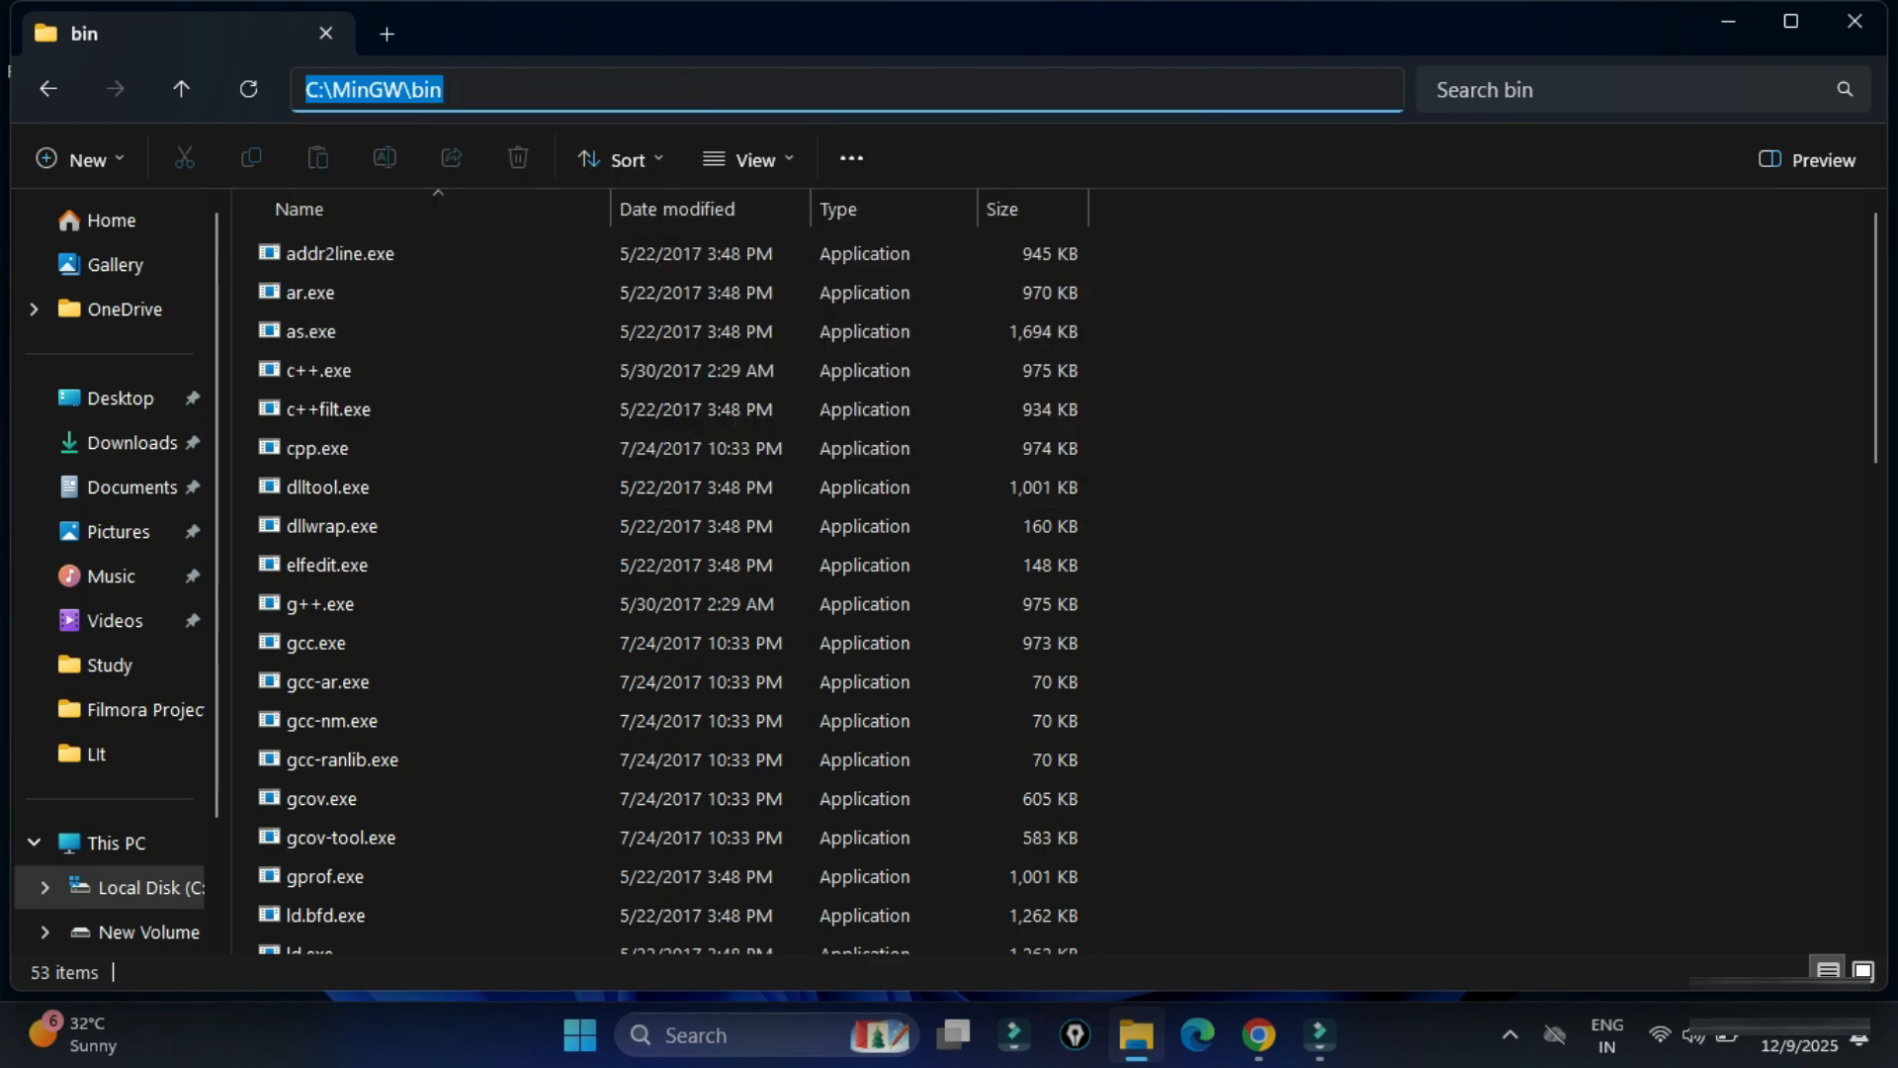
{"action": "left_click", "coordinate": [1855, 21]}
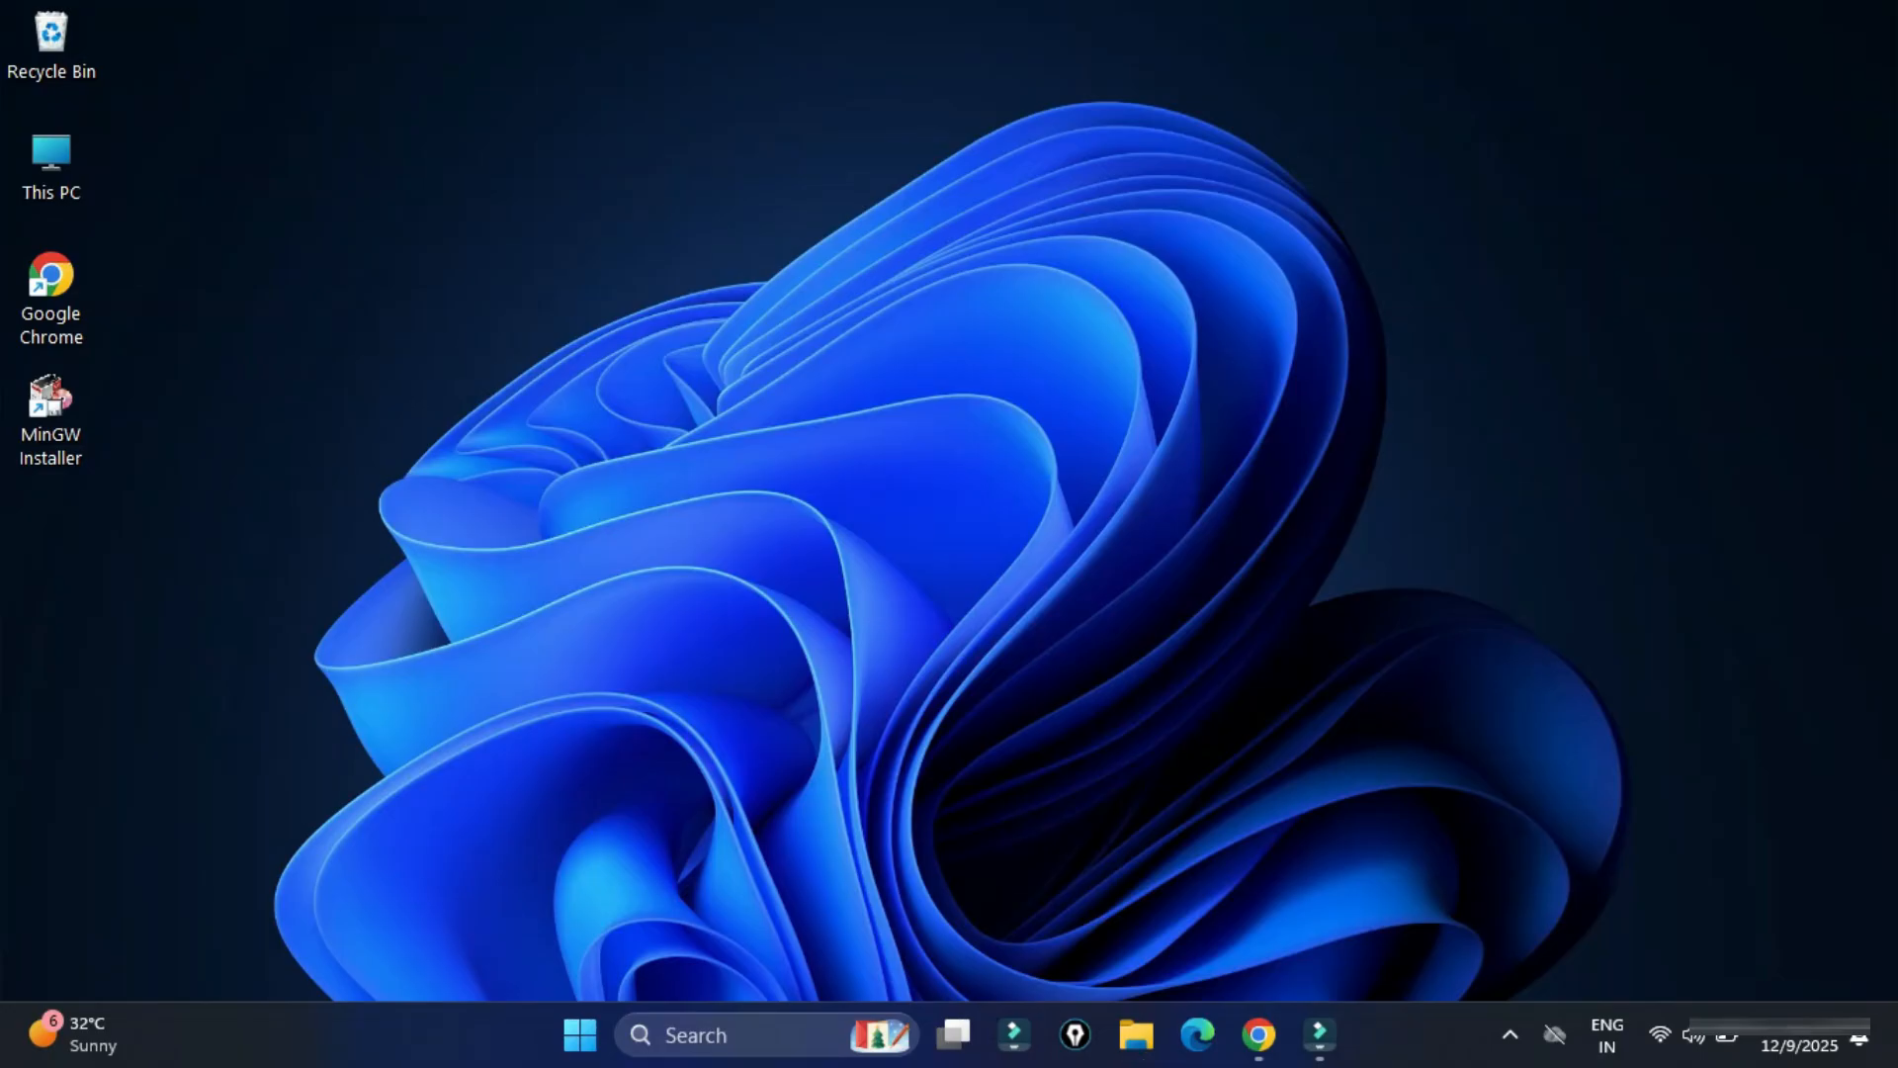
Search Windows for "env" and open the Environment Variables dialog from System Properties
{"action": "left_click", "coordinate": [751, 1035]}
{"action": "type", "text": "env"}
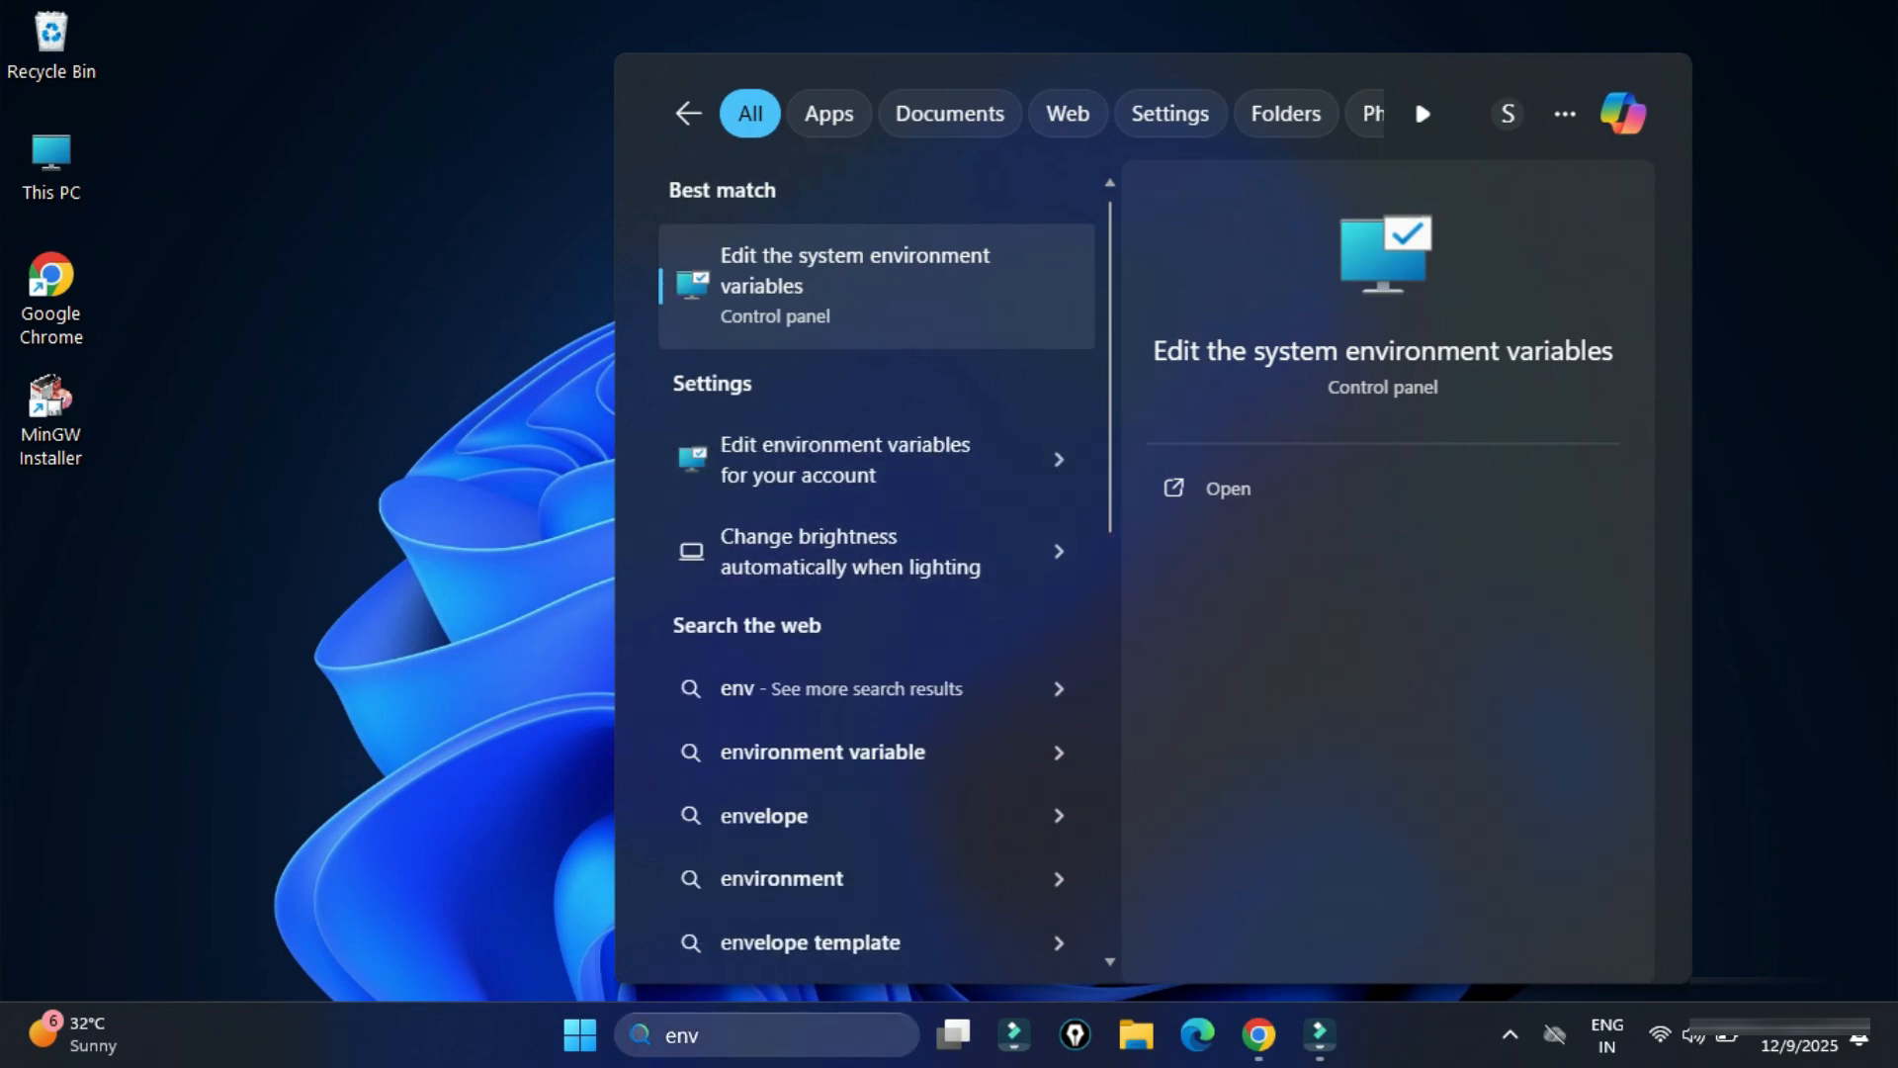
{"action": "key", "text": "Return"}
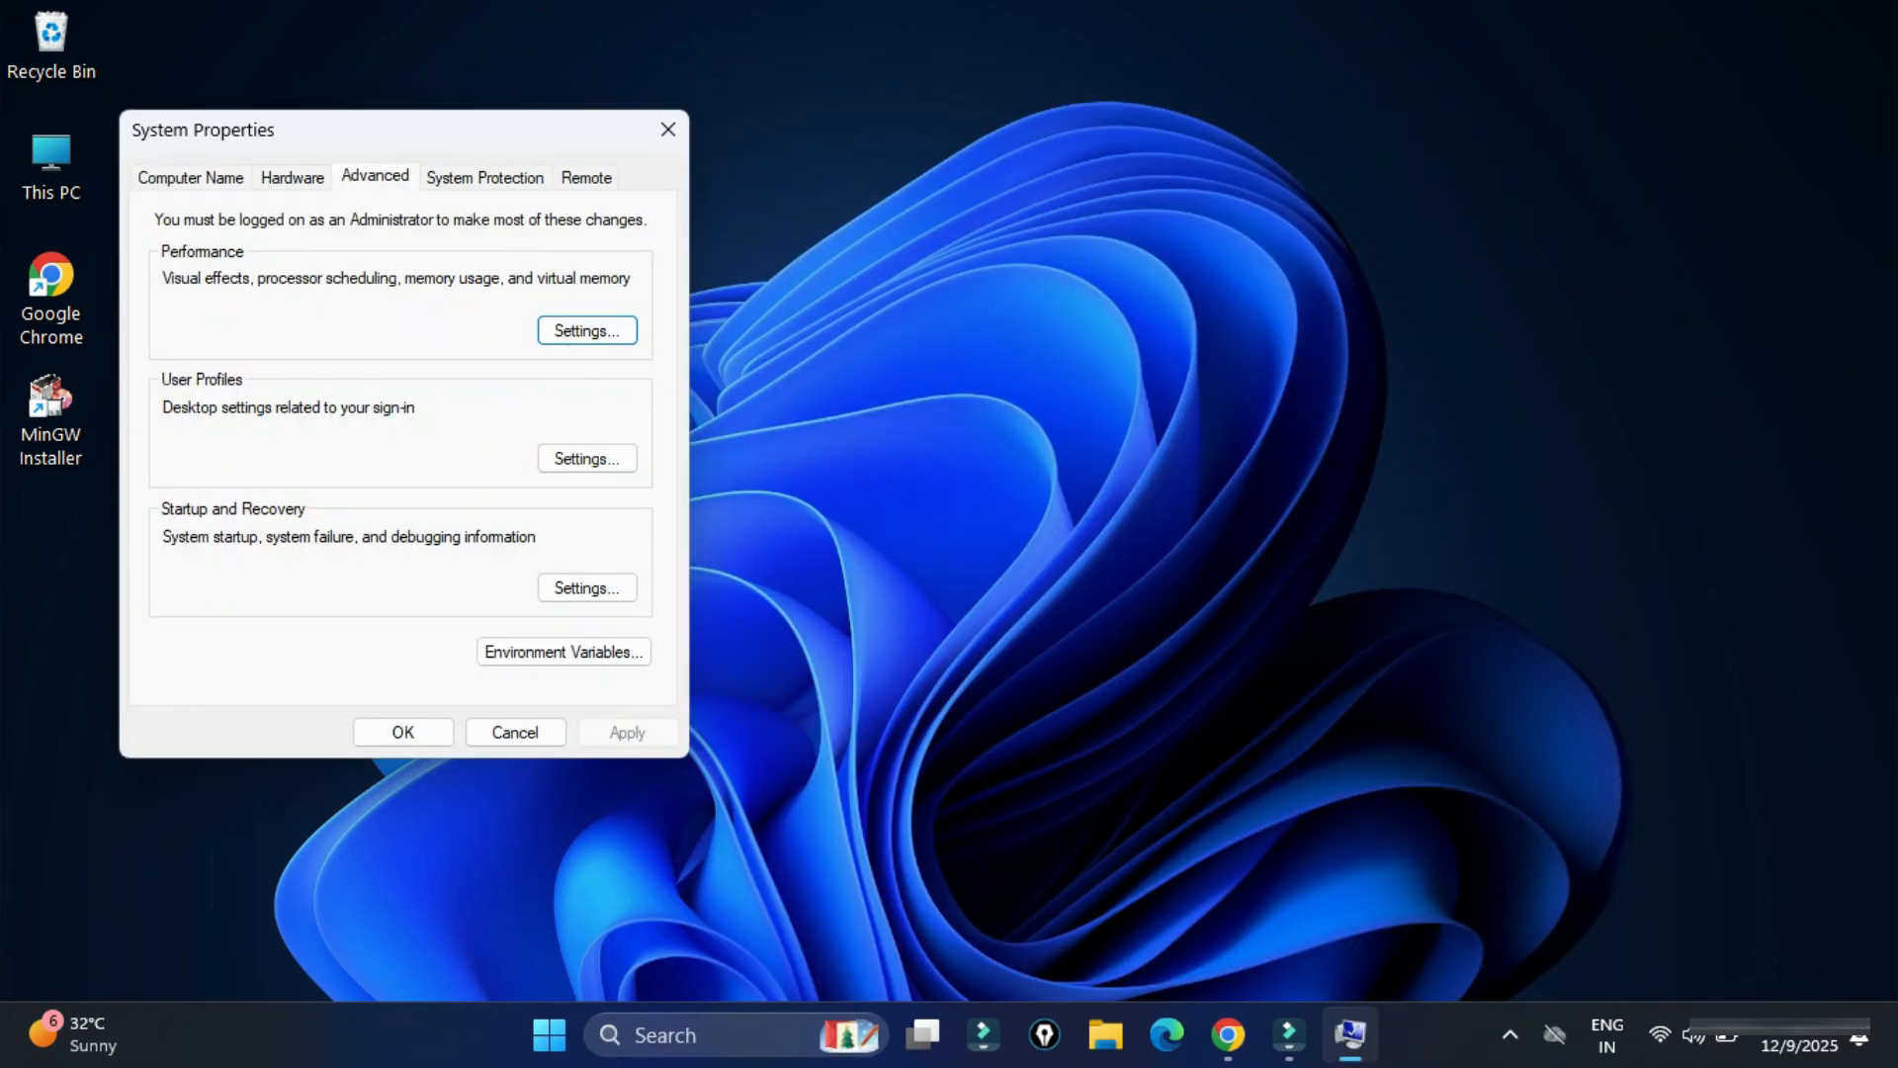
{"action": "left_click", "coordinate": [563, 652]}
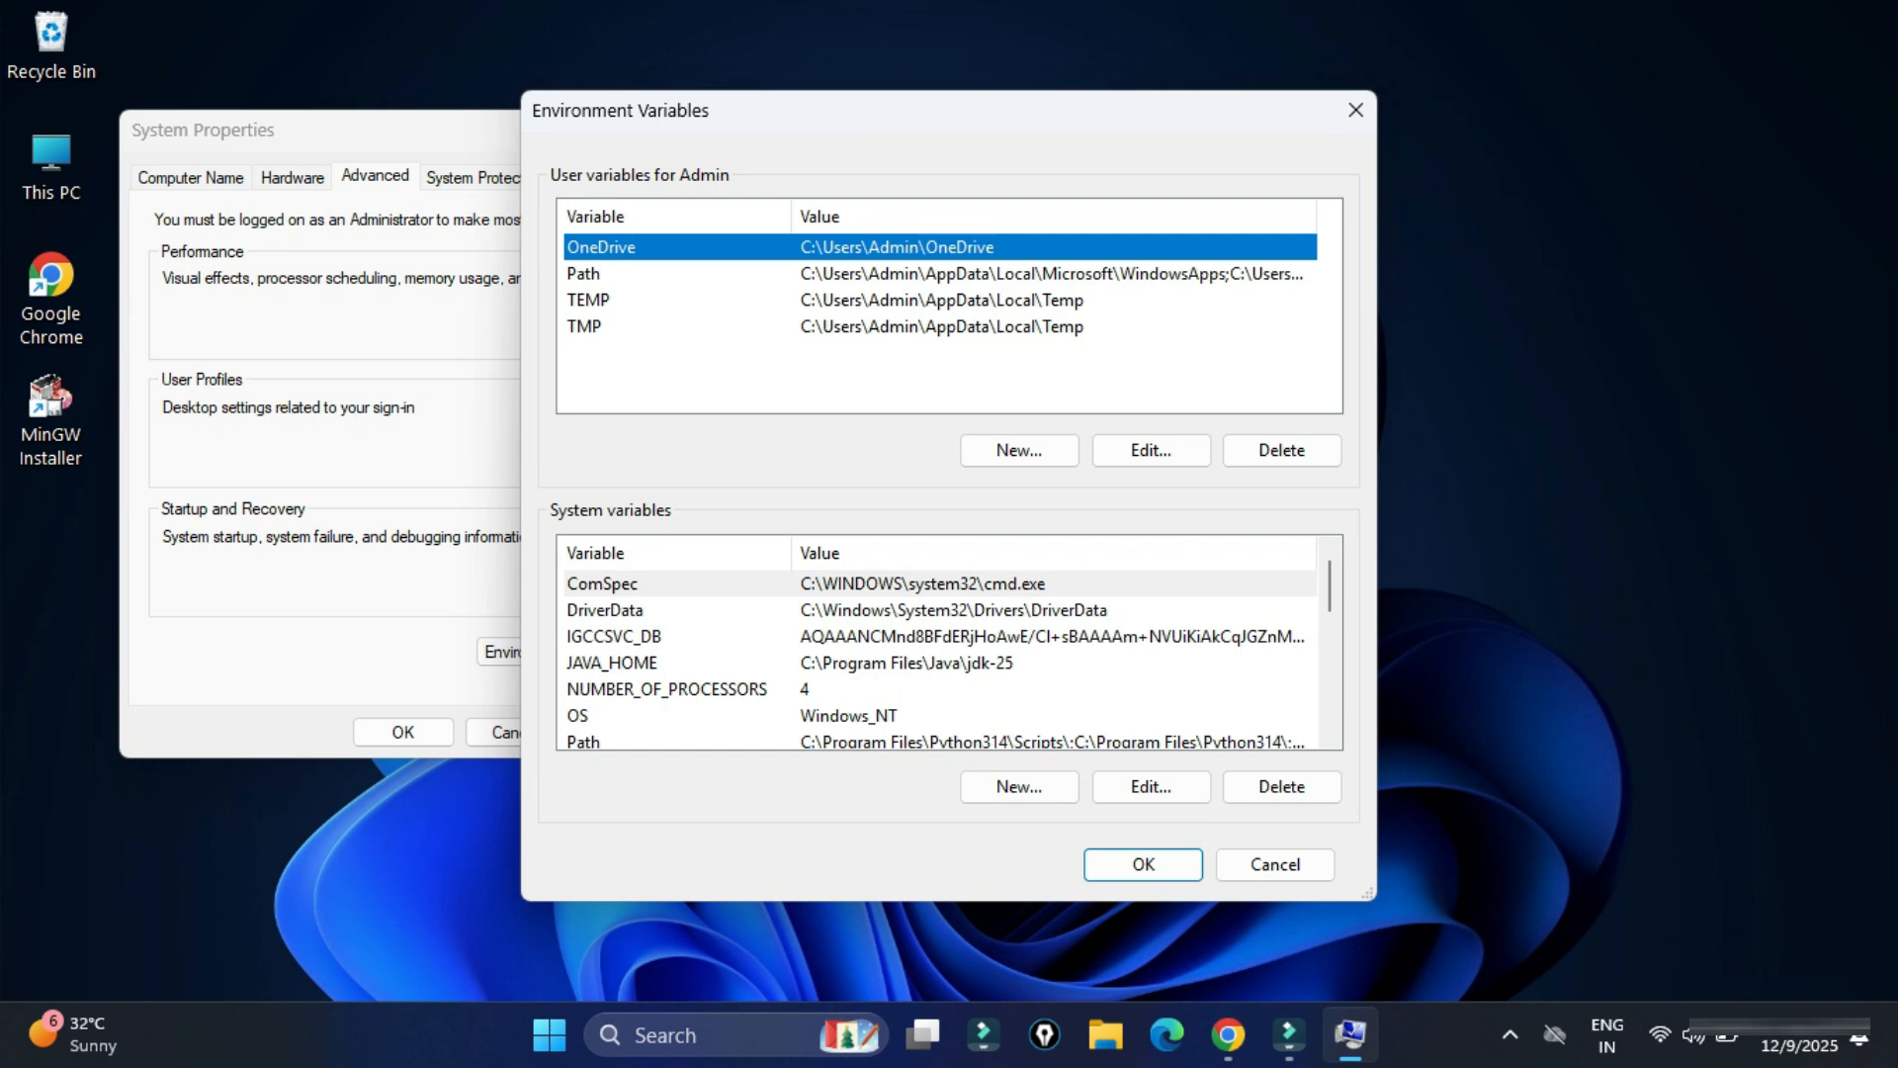
Add the copied C:\MinGW\bin path as a new entry in the Path system variable and confirm all open dialogs
{"action": "scroll", "coordinate": [940, 643], "scroll_direction": "down", "scroll_amount": 2}
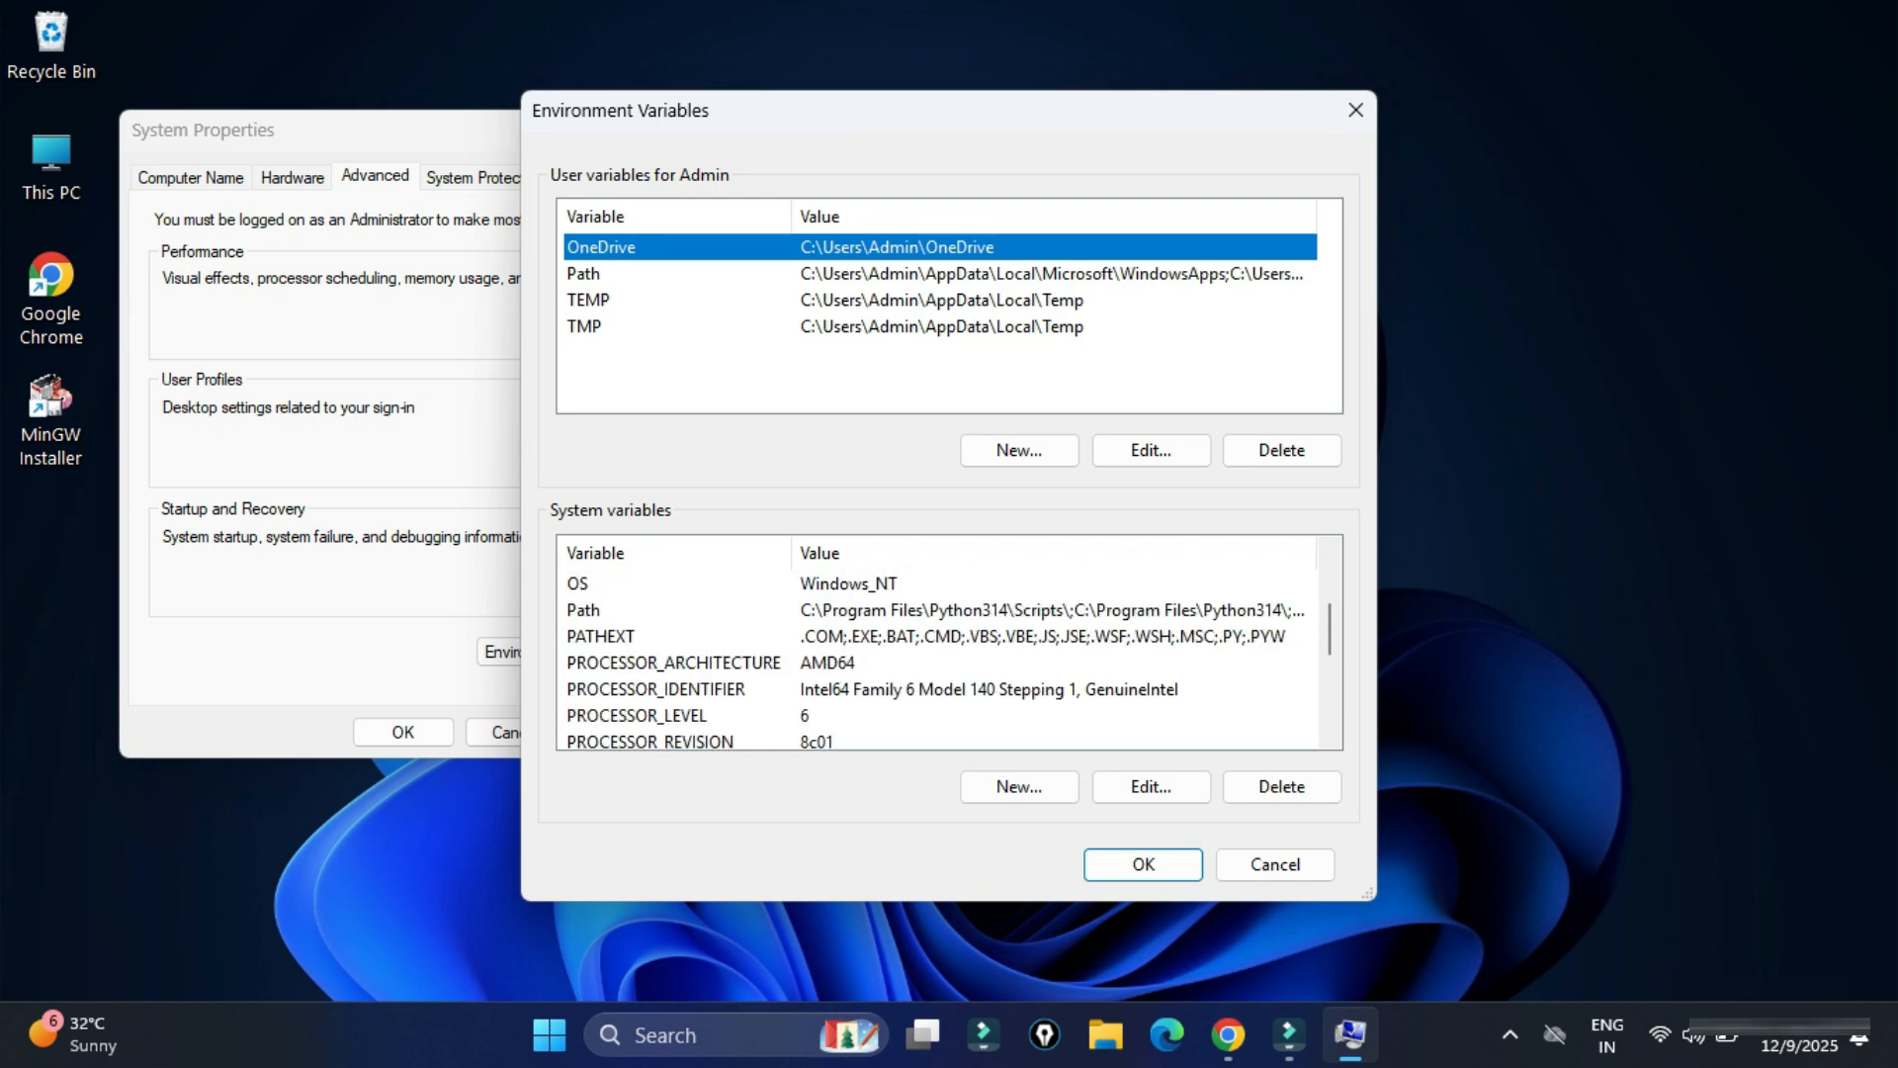
{"action": "left_click", "coordinate": [673, 609]}
{"action": "left_click", "coordinate": [1151, 786]}
{"action": "left_click", "coordinate": [1233, 235]}
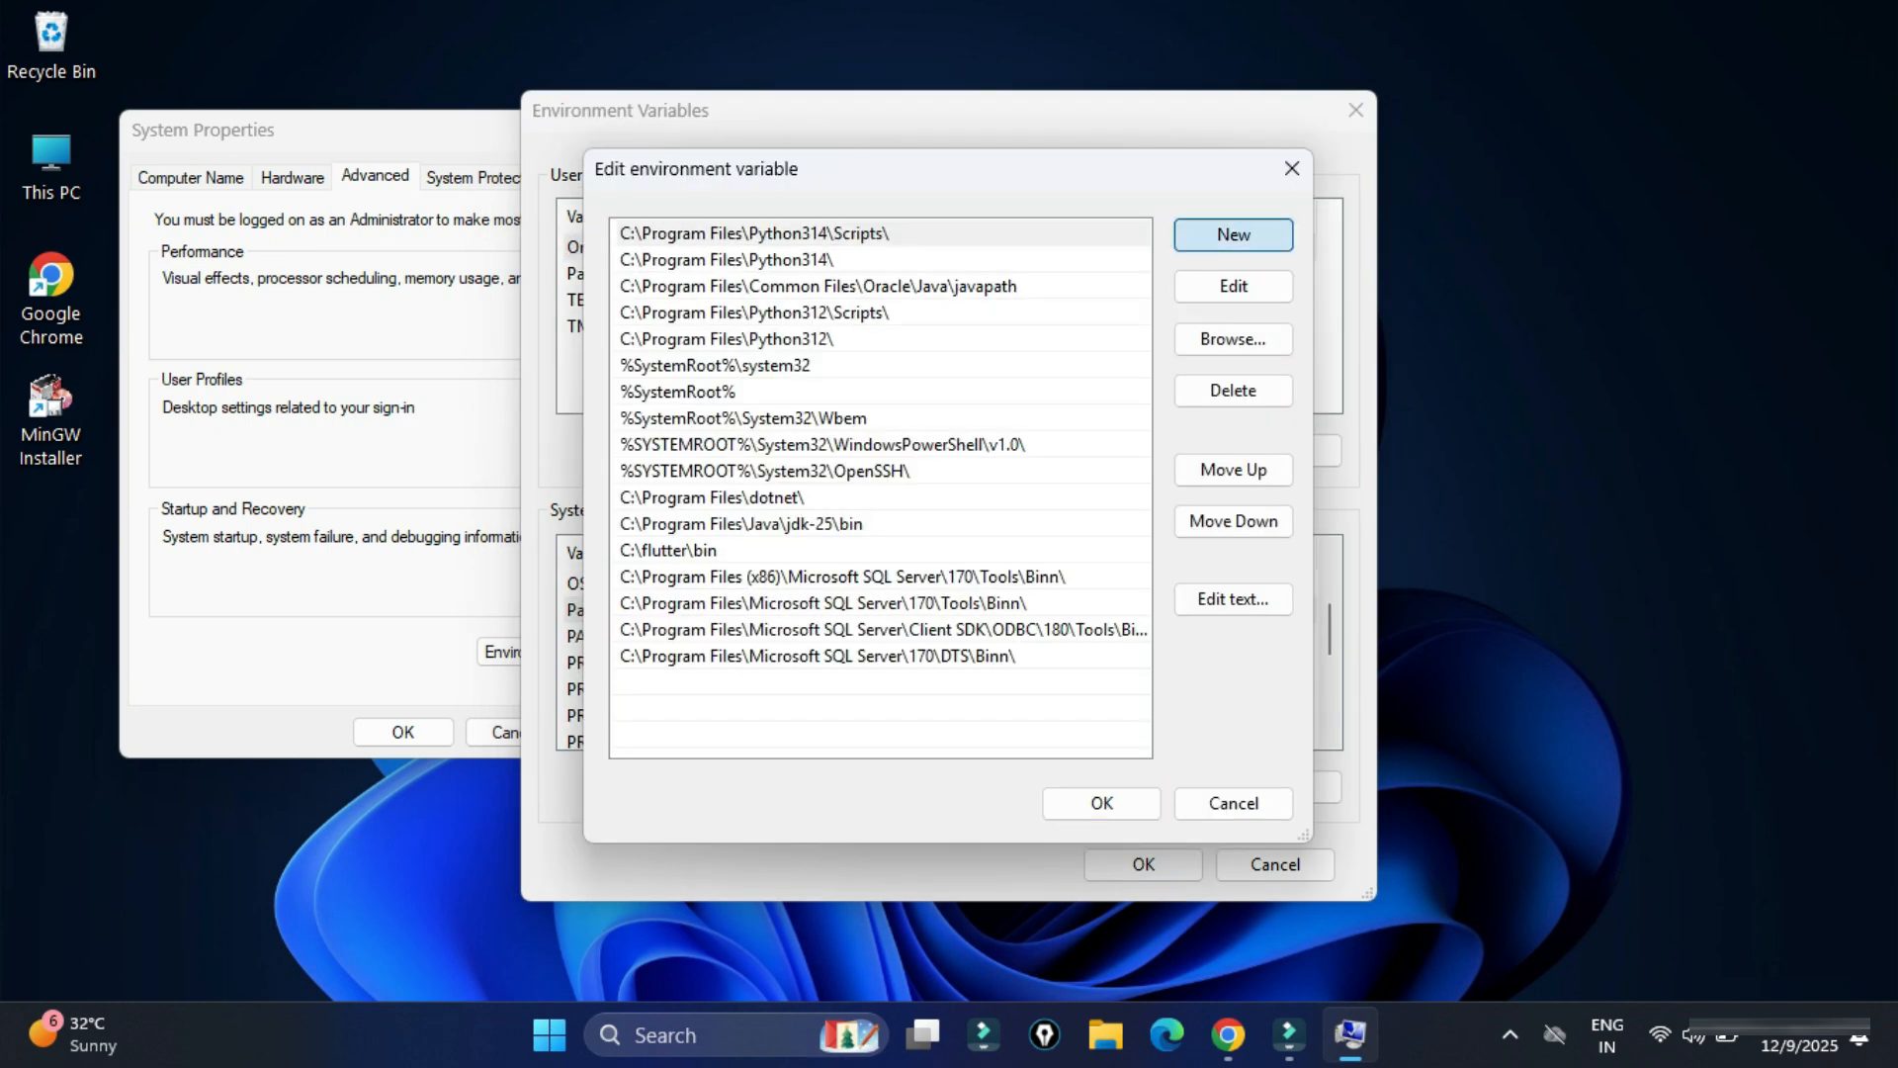
{"action": "key", "text": "ctrl+v"}
{"action": "left_click", "coordinate": [1102, 803]}
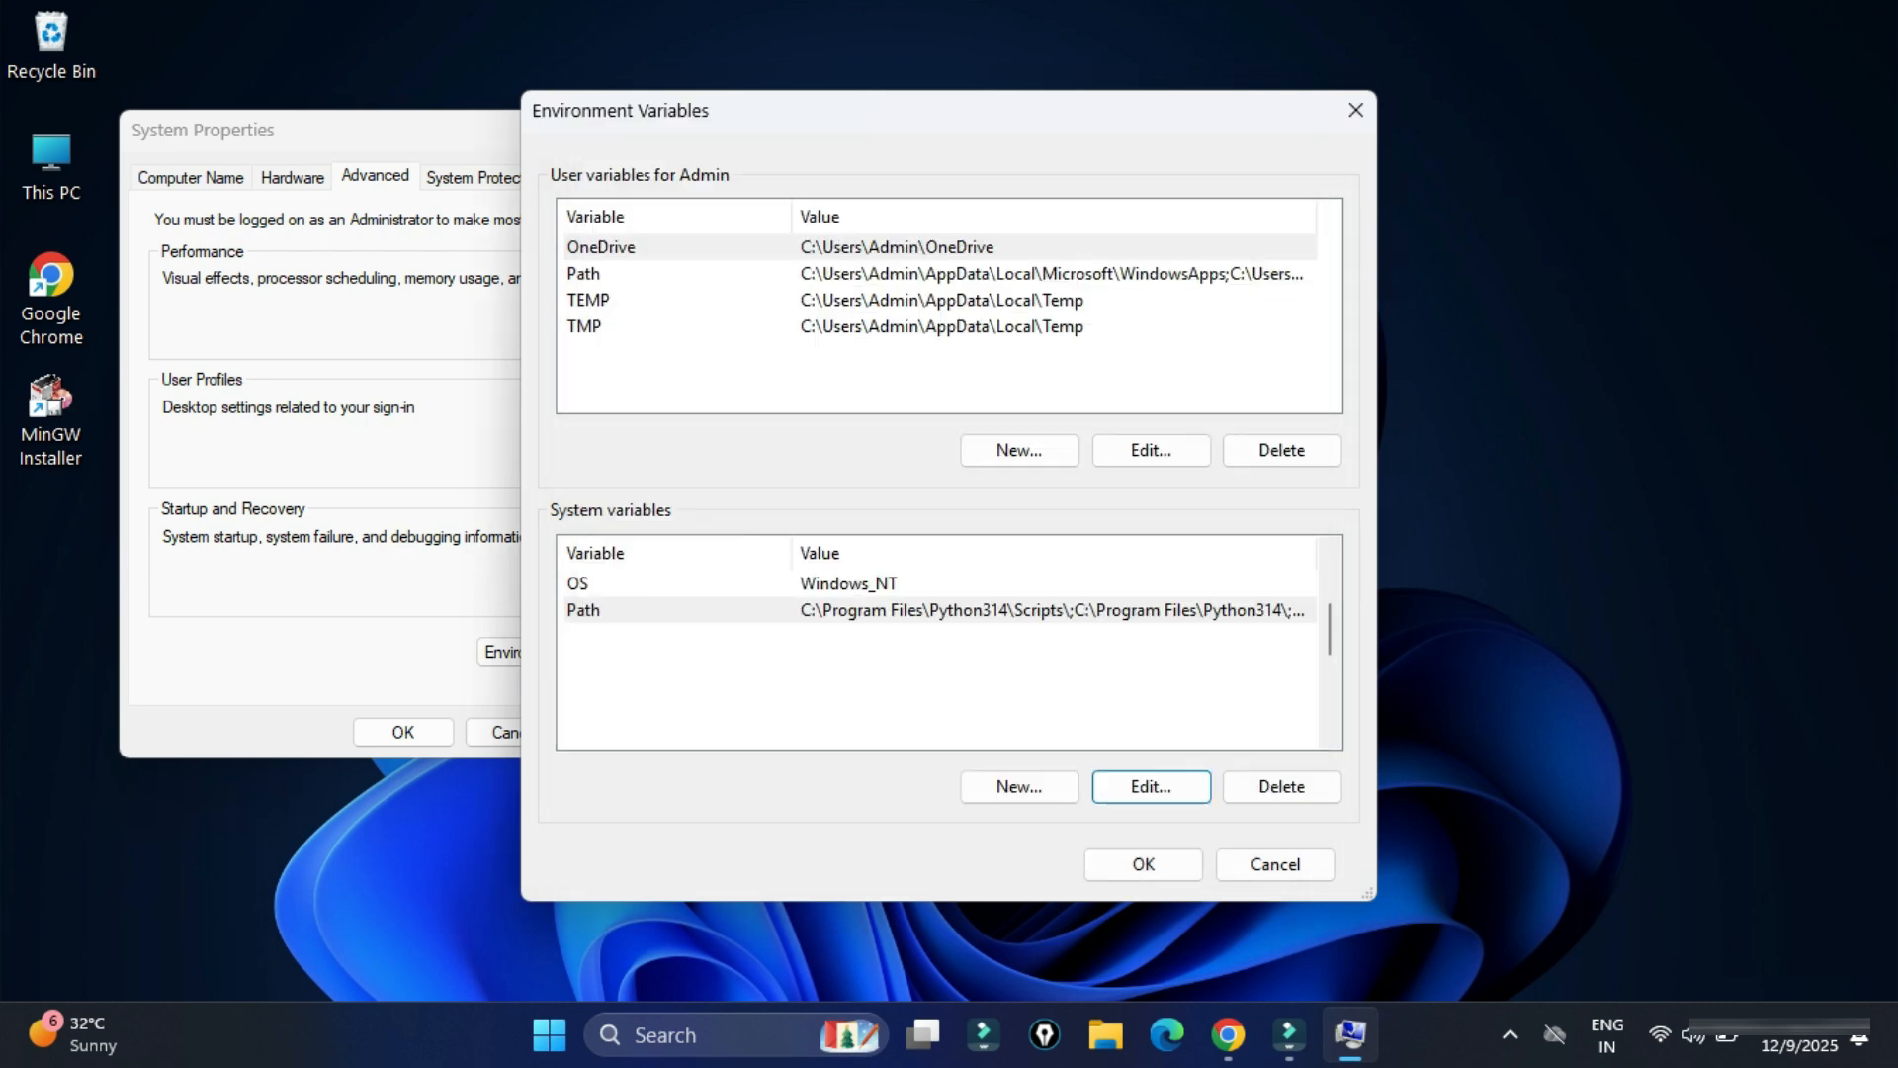
{"action": "left_click", "coordinate": [1144, 864]}
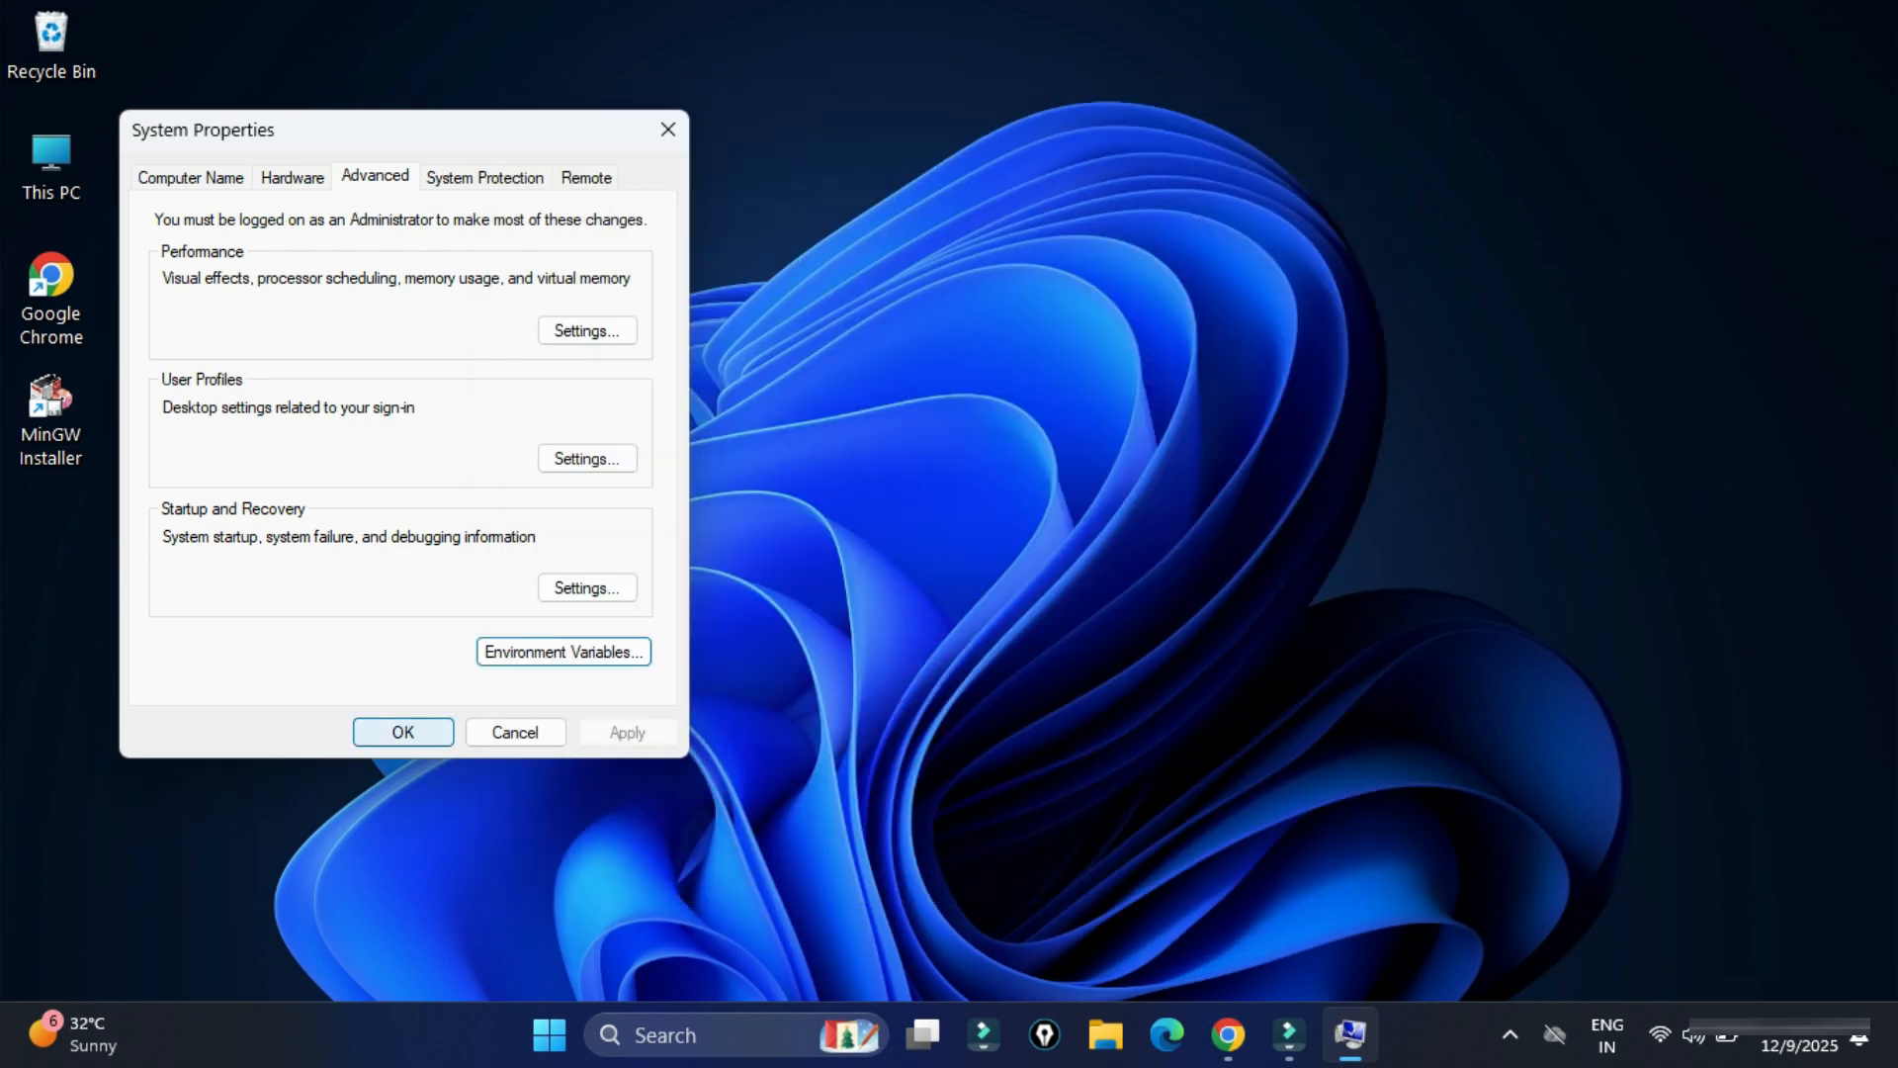
{"action": "left_click", "coordinate": [403, 732]}
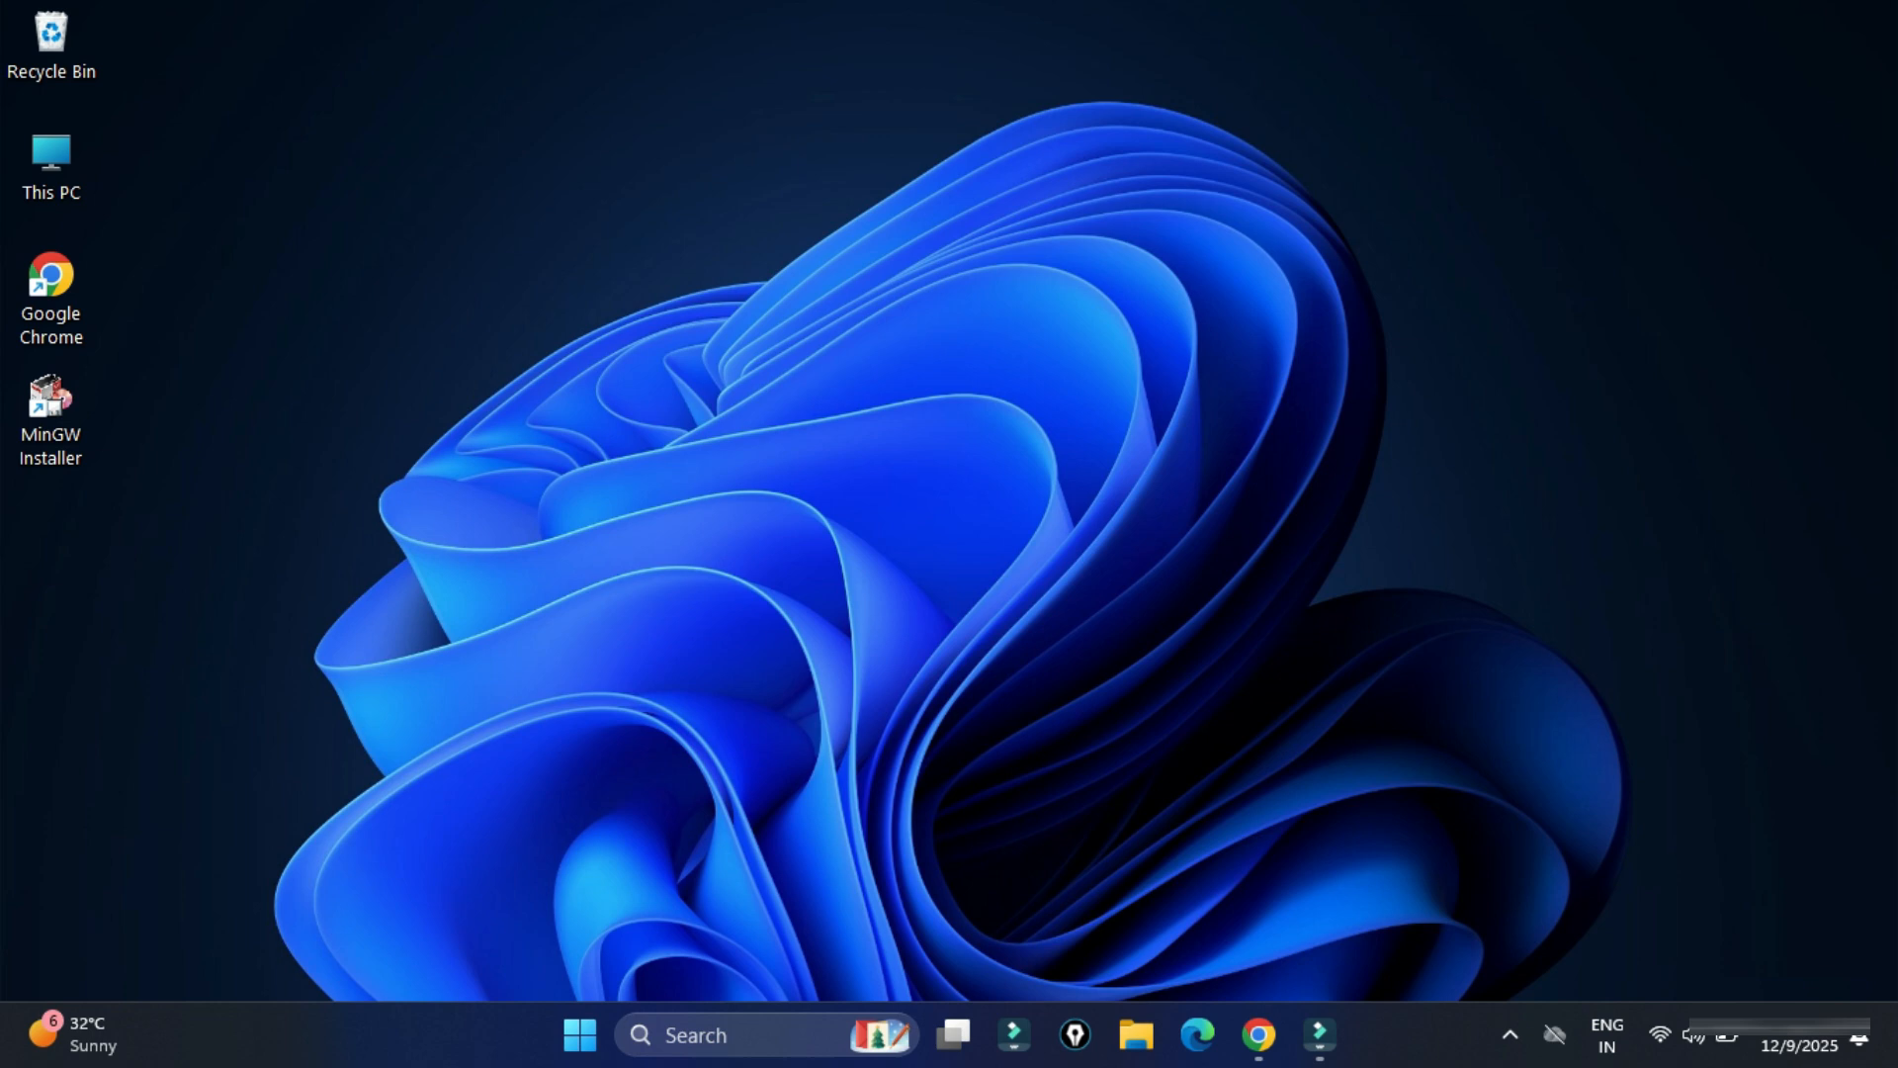
Create a desktop folder named cscorner and open it in a maximized window
{"action": "right_click", "coordinate": [110, 315]}
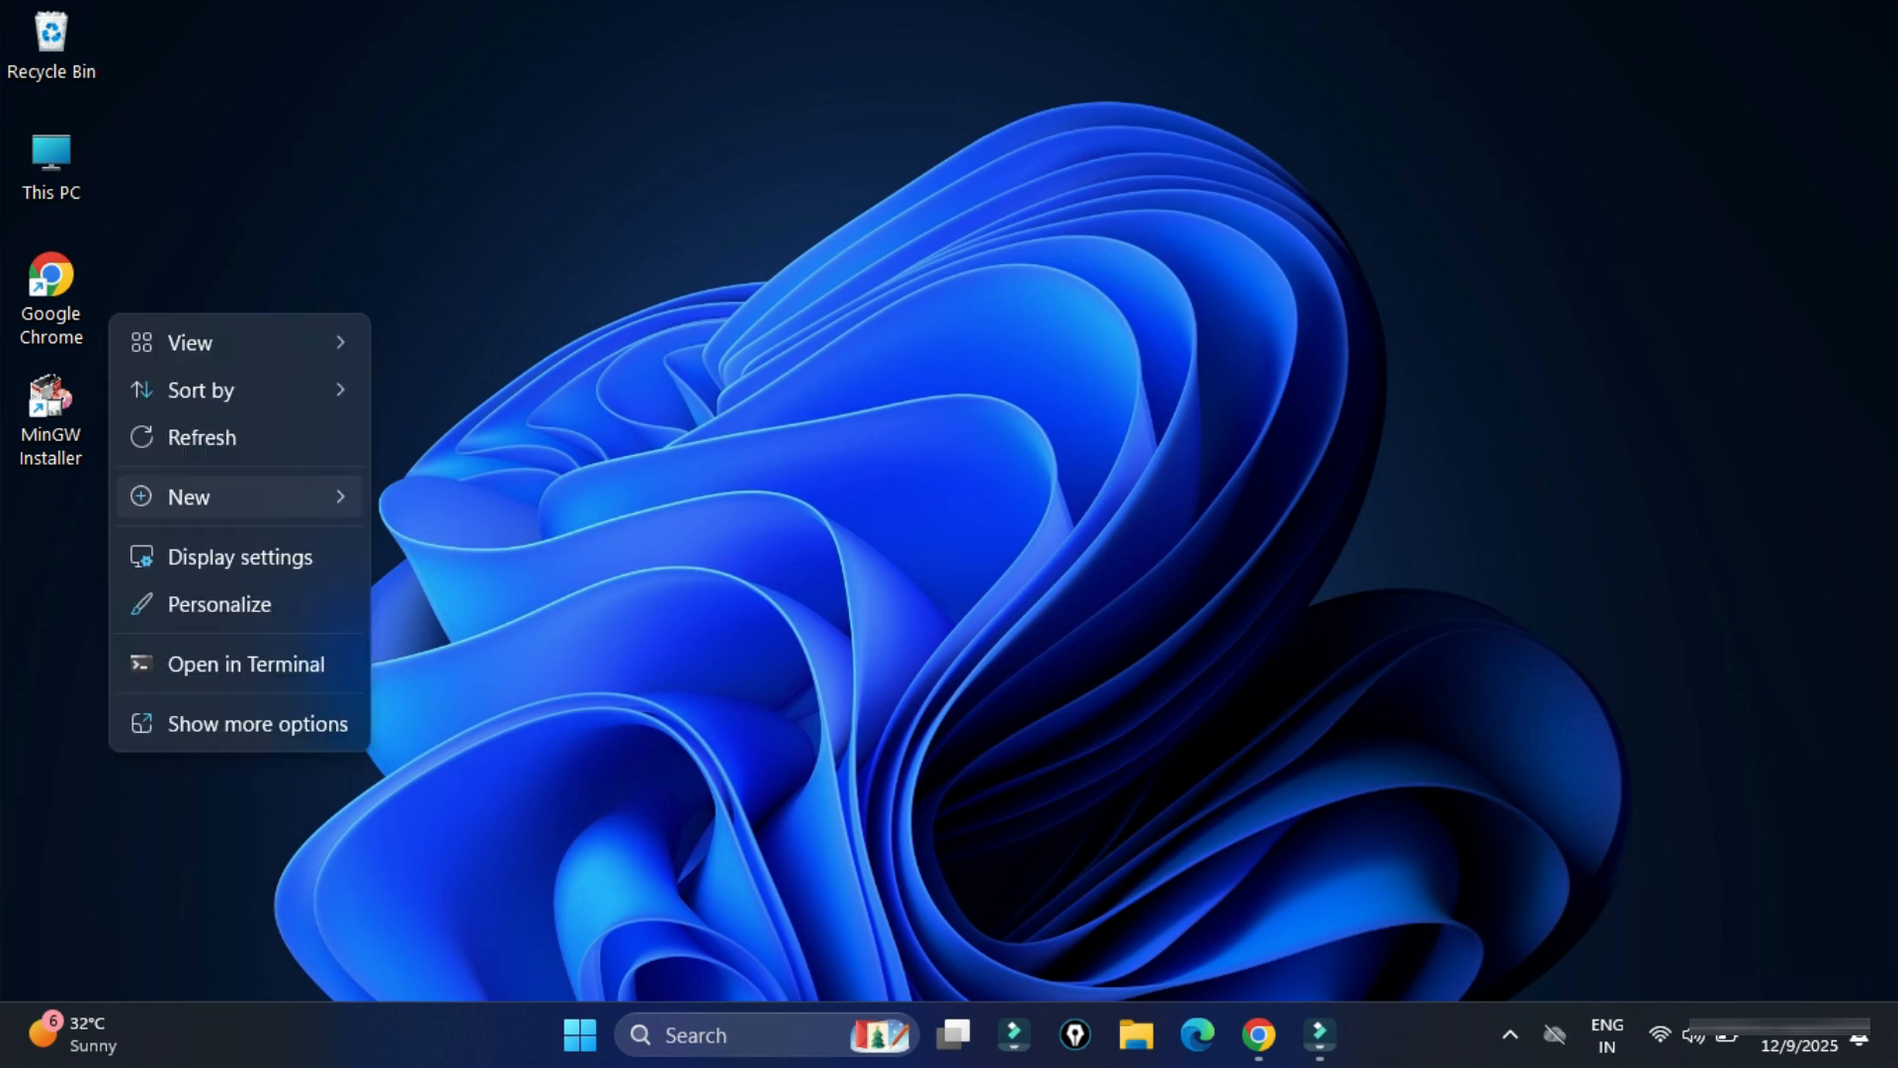
{"action": "left_click", "coordinate": [228, 496]}
{"action": "left_click", "coordinate": [450, 28]}
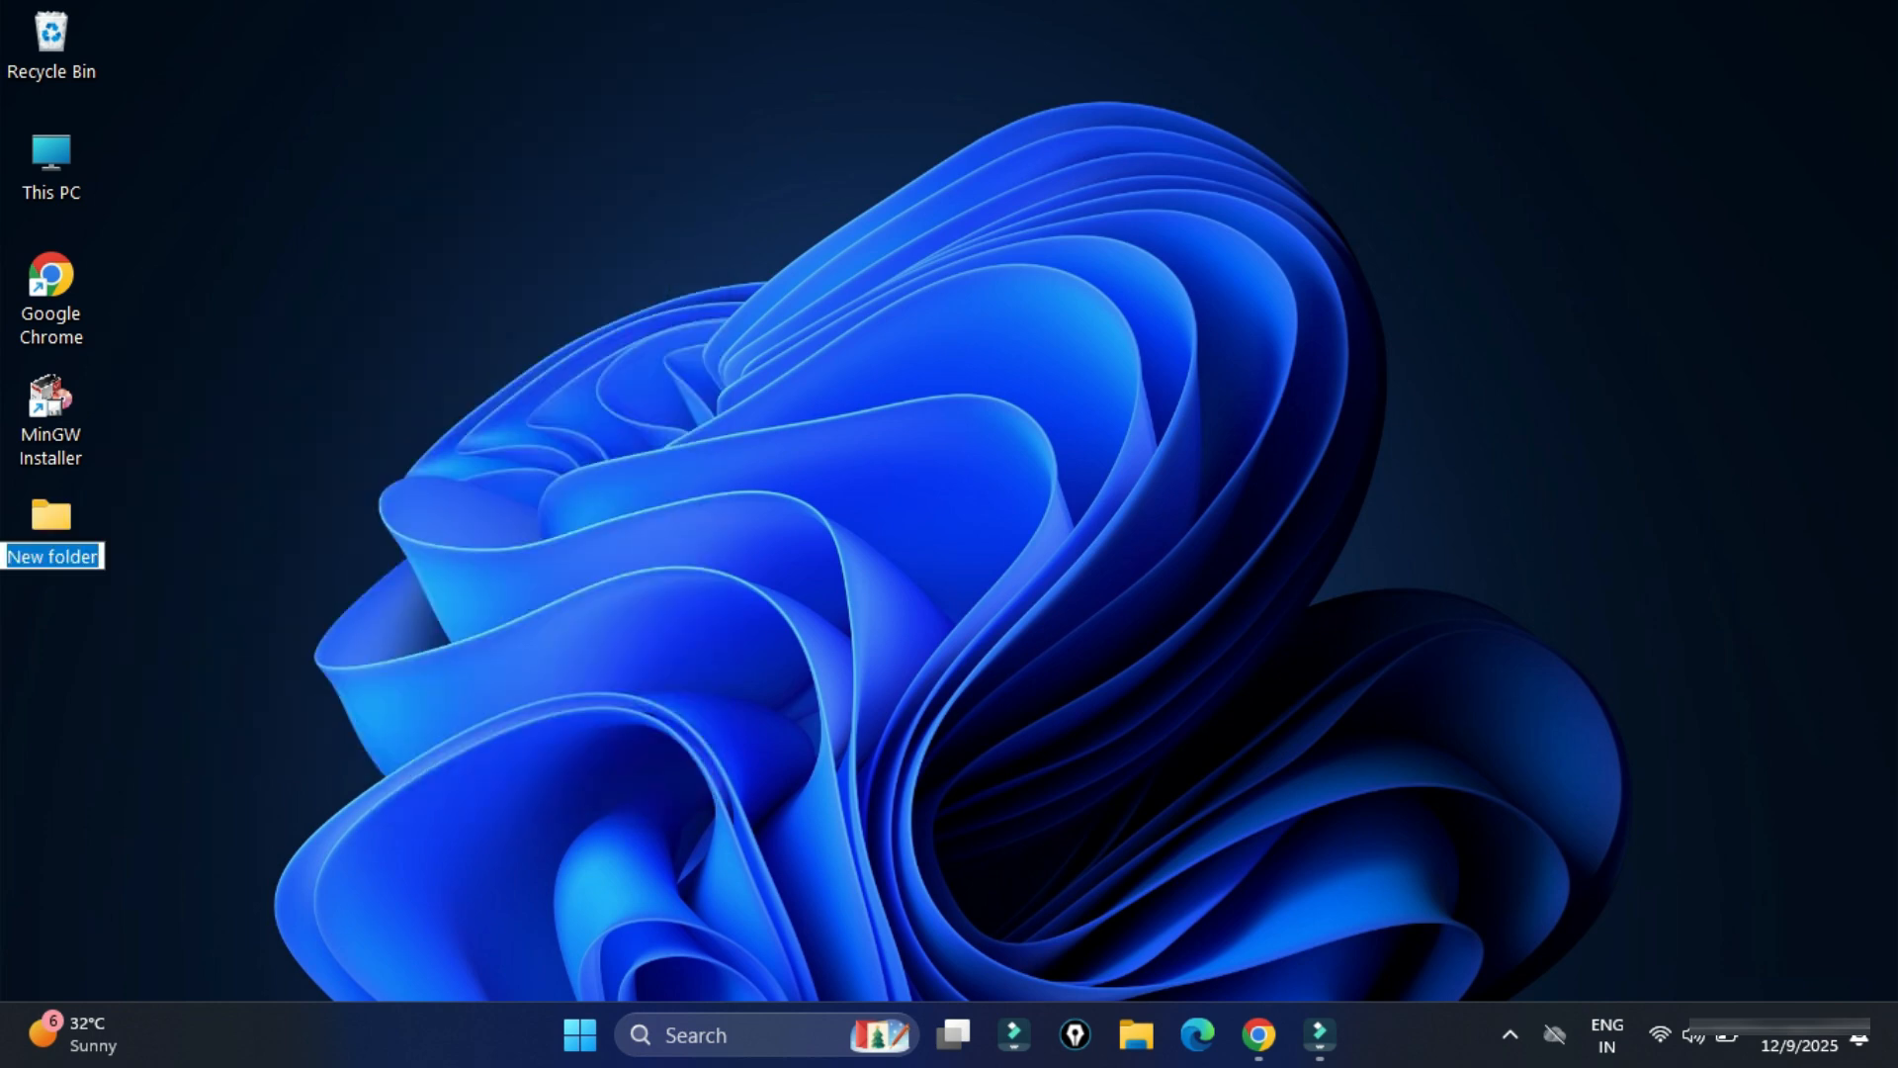
{"action": "type", "text": "cscorner"}
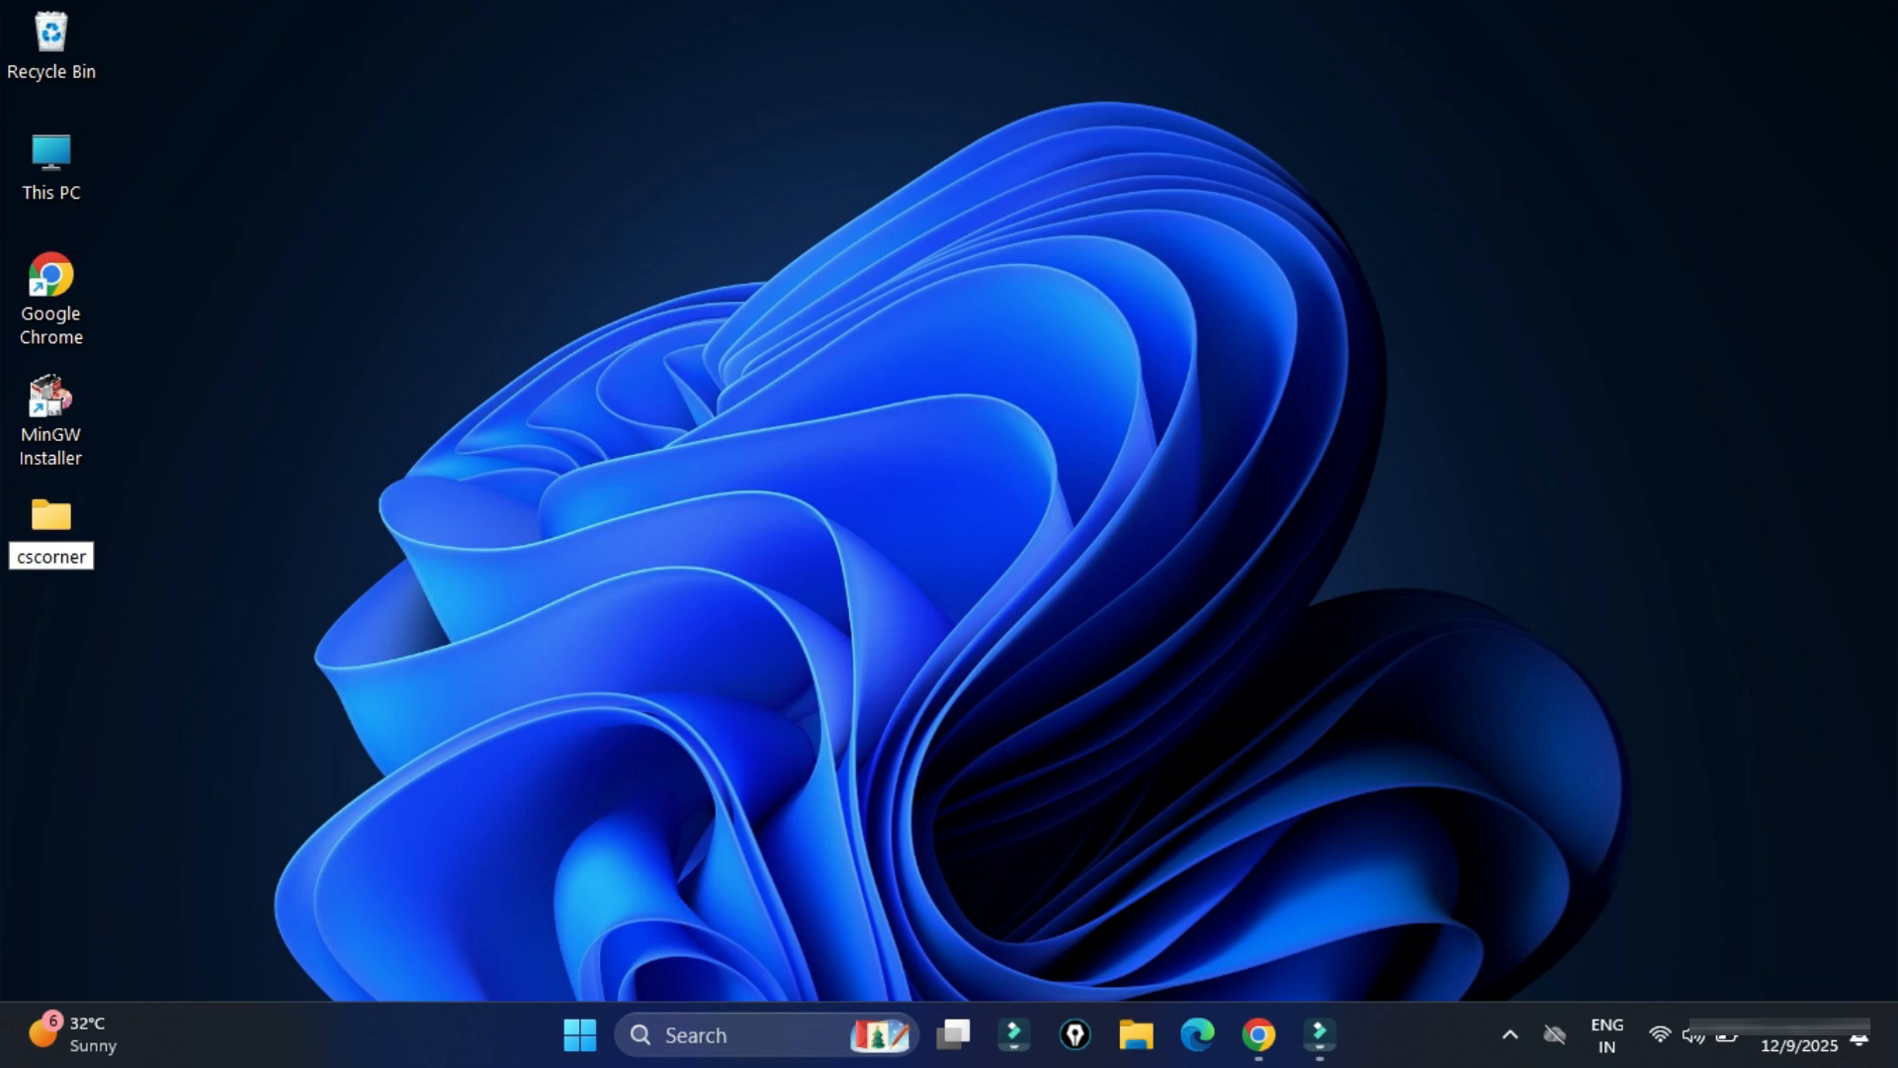
{"action": "key", "text": "Return"}
{"action": "key", "text": "Return"}
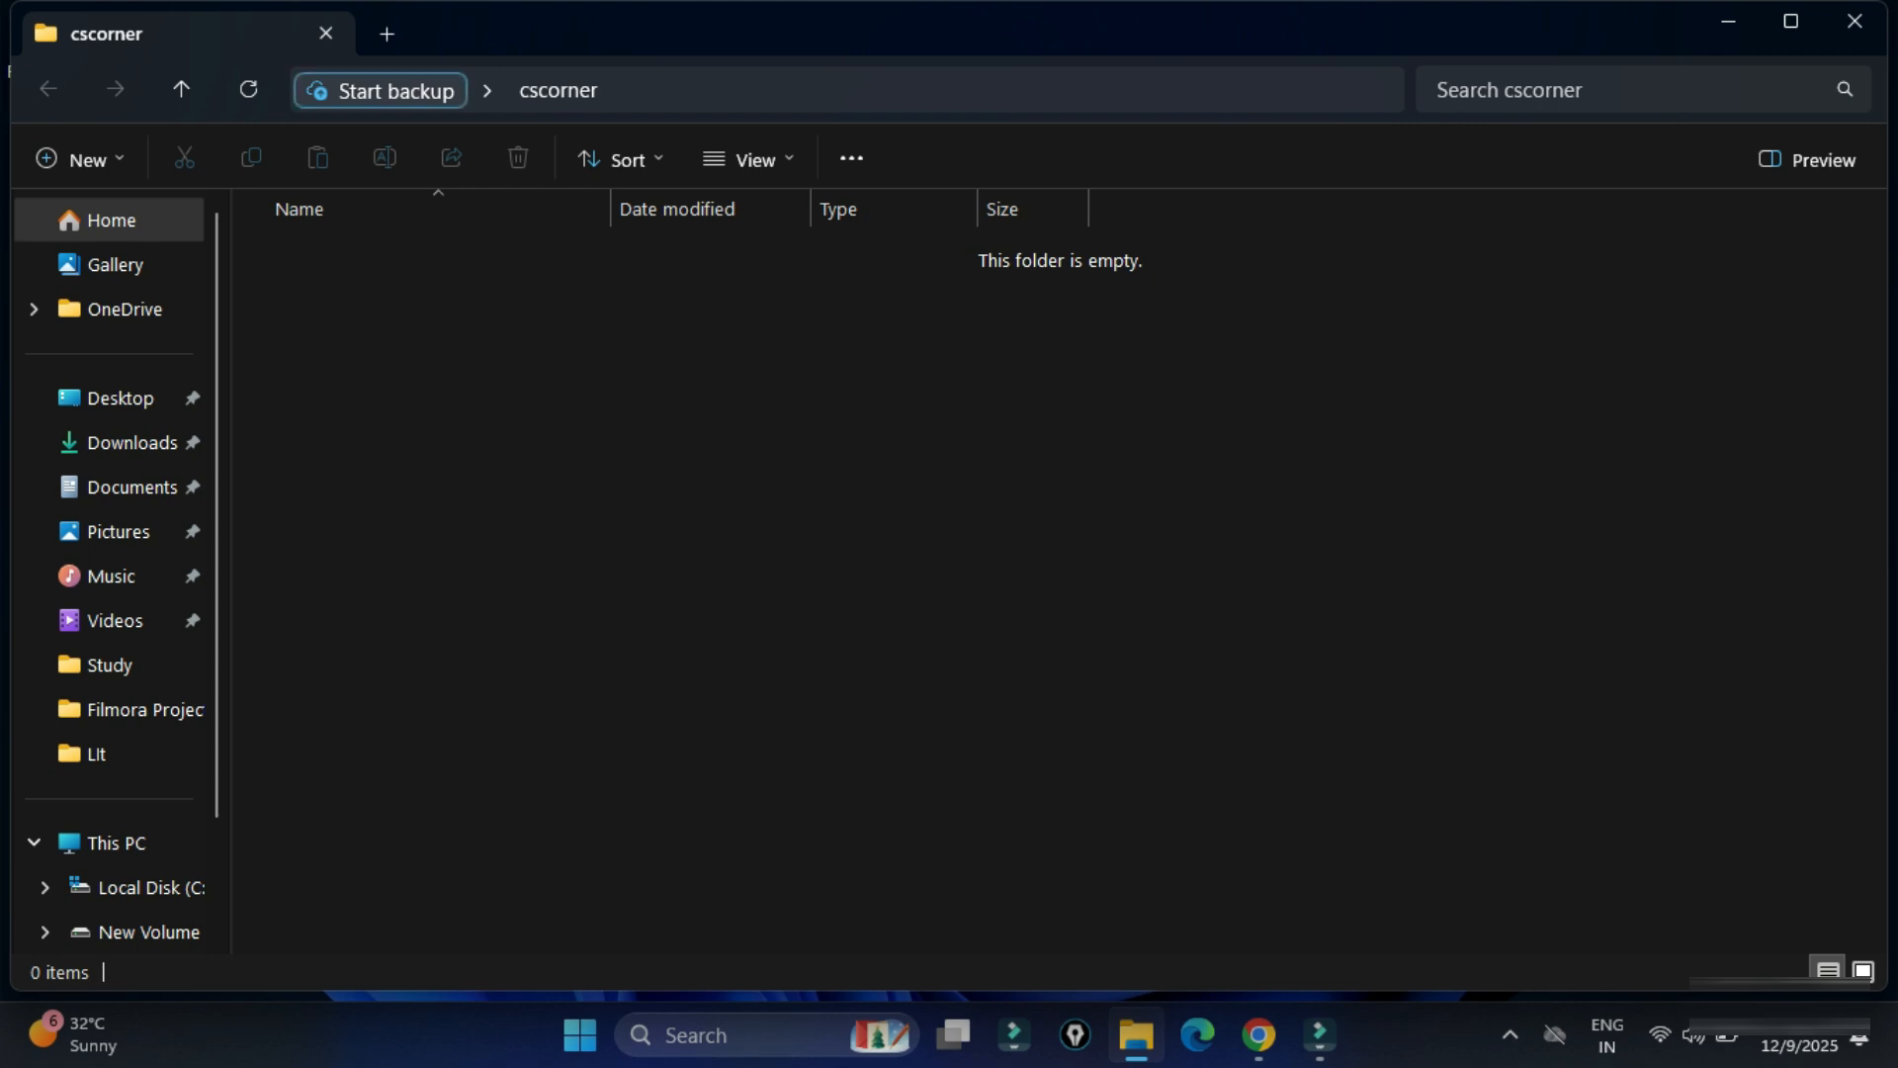
{"action": "left_click", "coordinate": [1791, 21]}
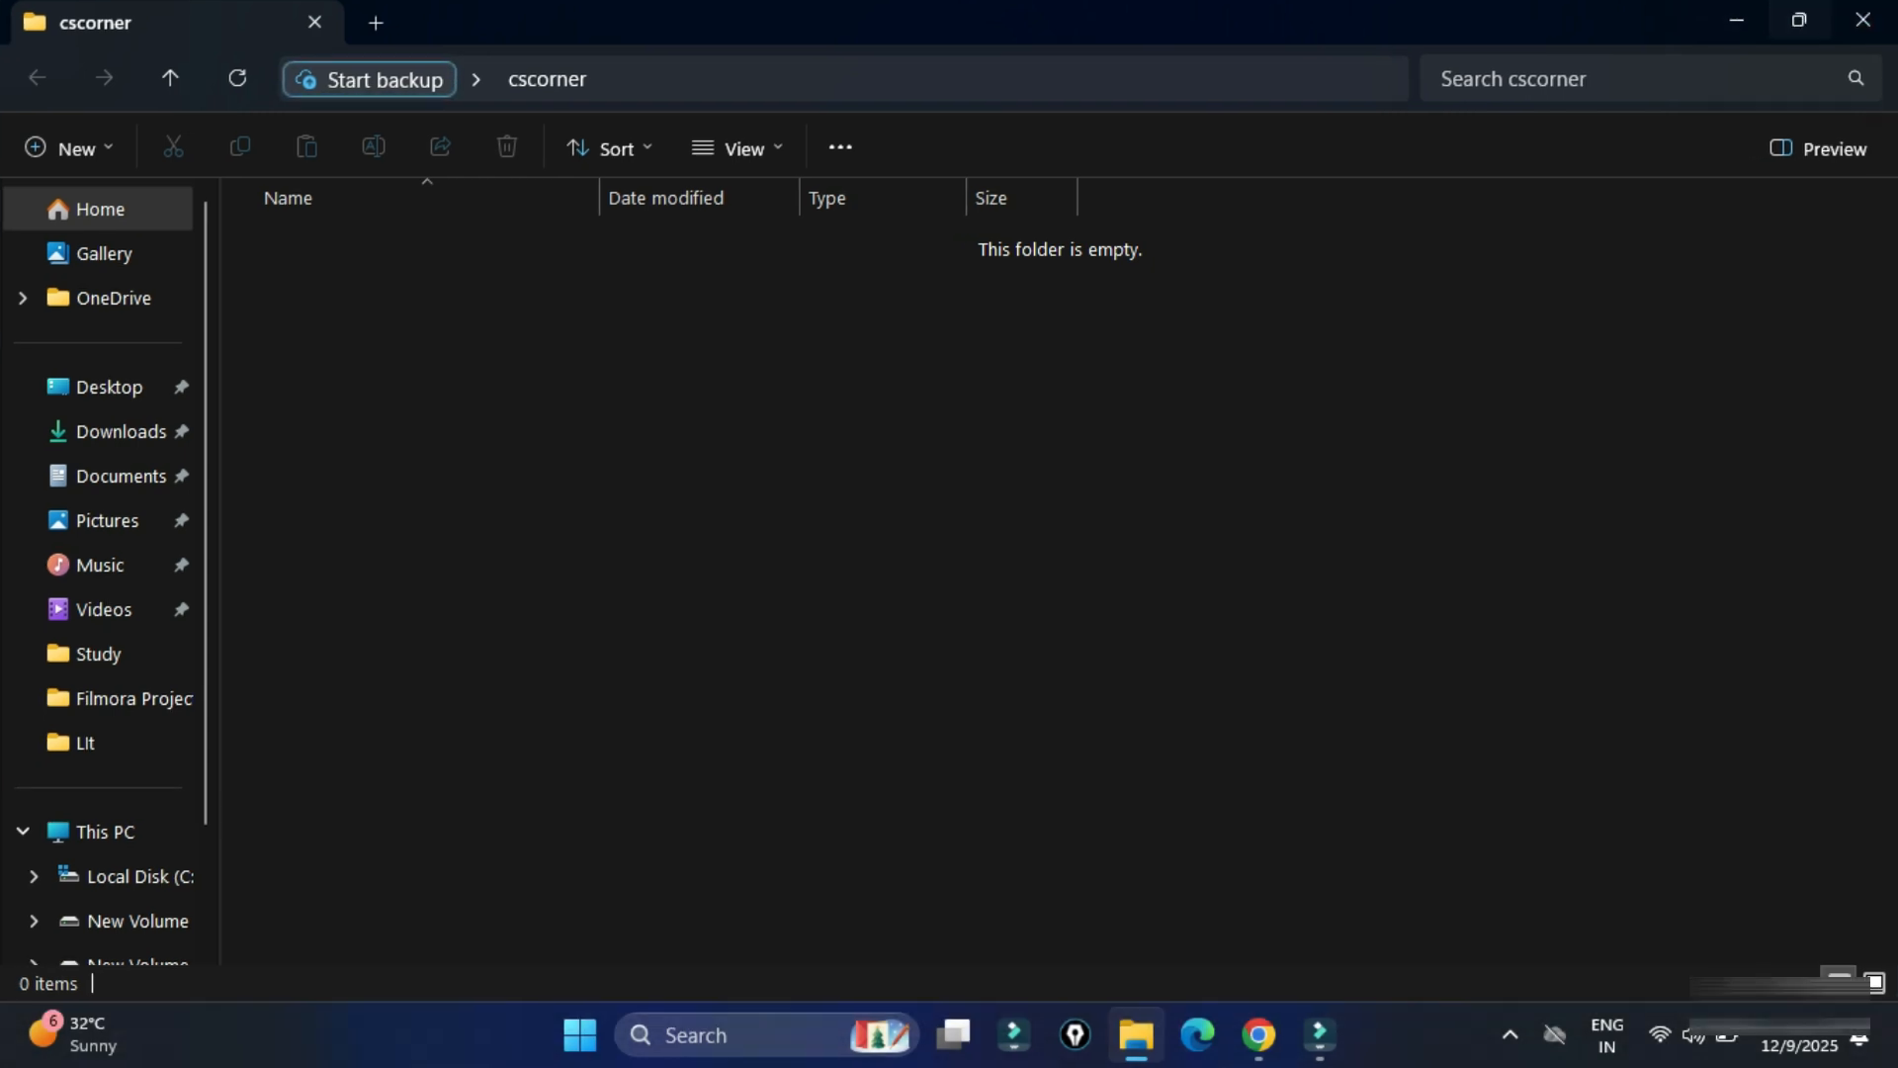
Create a text document in the cscorner folder and name it hello.c, accepting the extension change
{"action": "right_click", "coordinate": [638, 329]}
{"action": "mouse_move", "coordinate": [752, 557]}
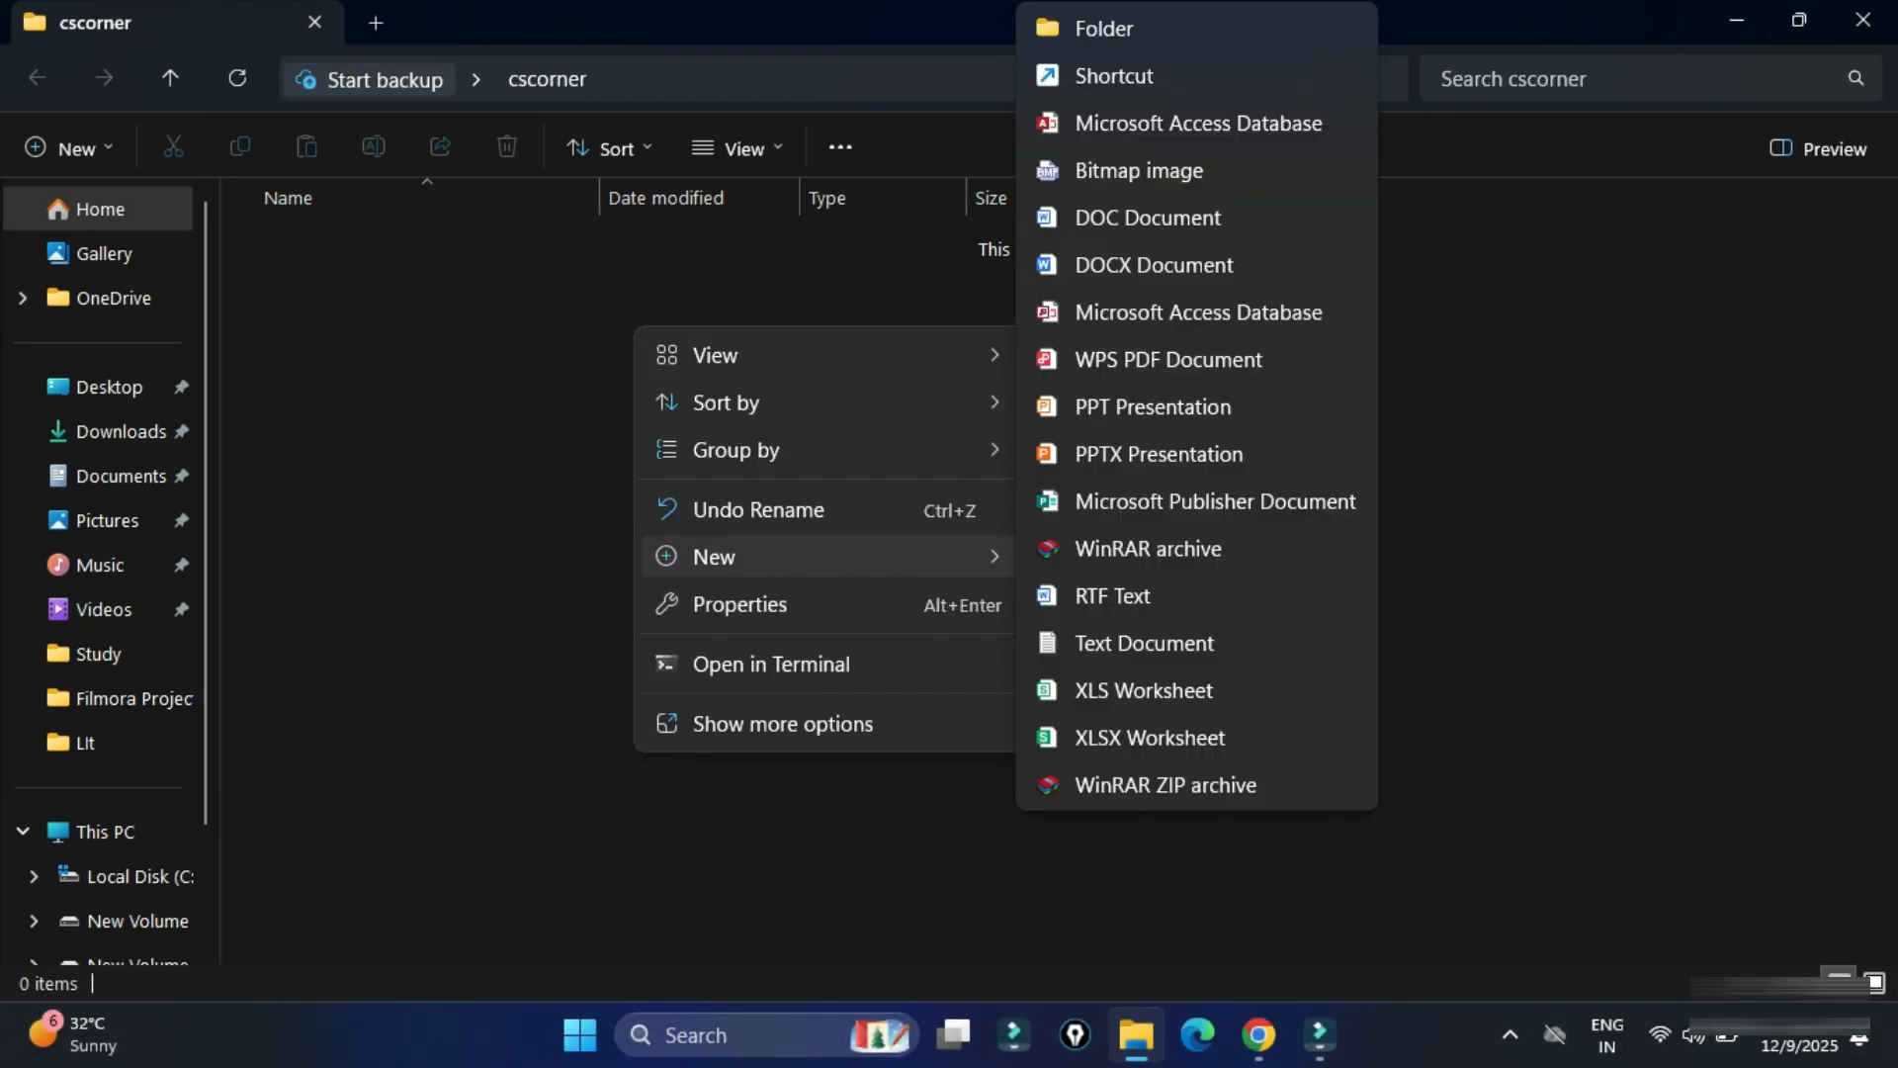
{"action": "left_click", "coordinate": [1144, 642]}
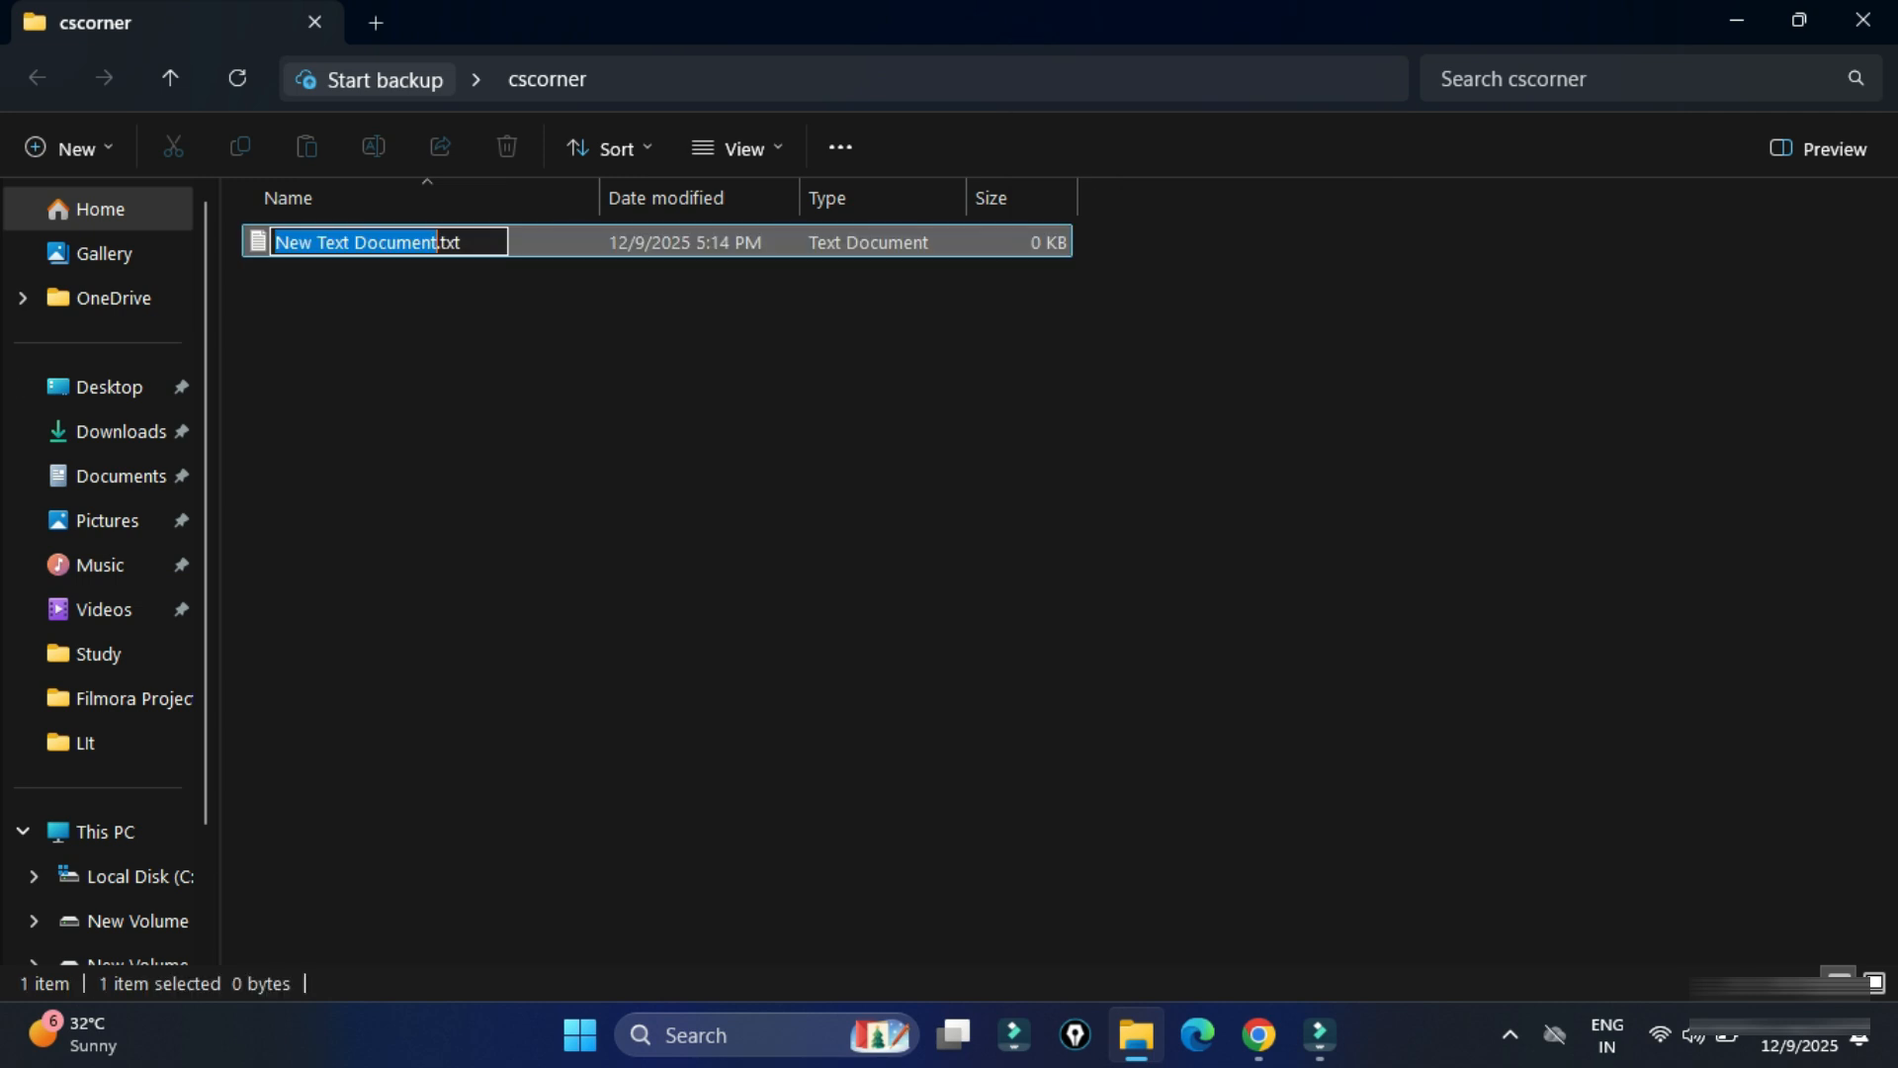
{"action": "type", "text": "hello"}
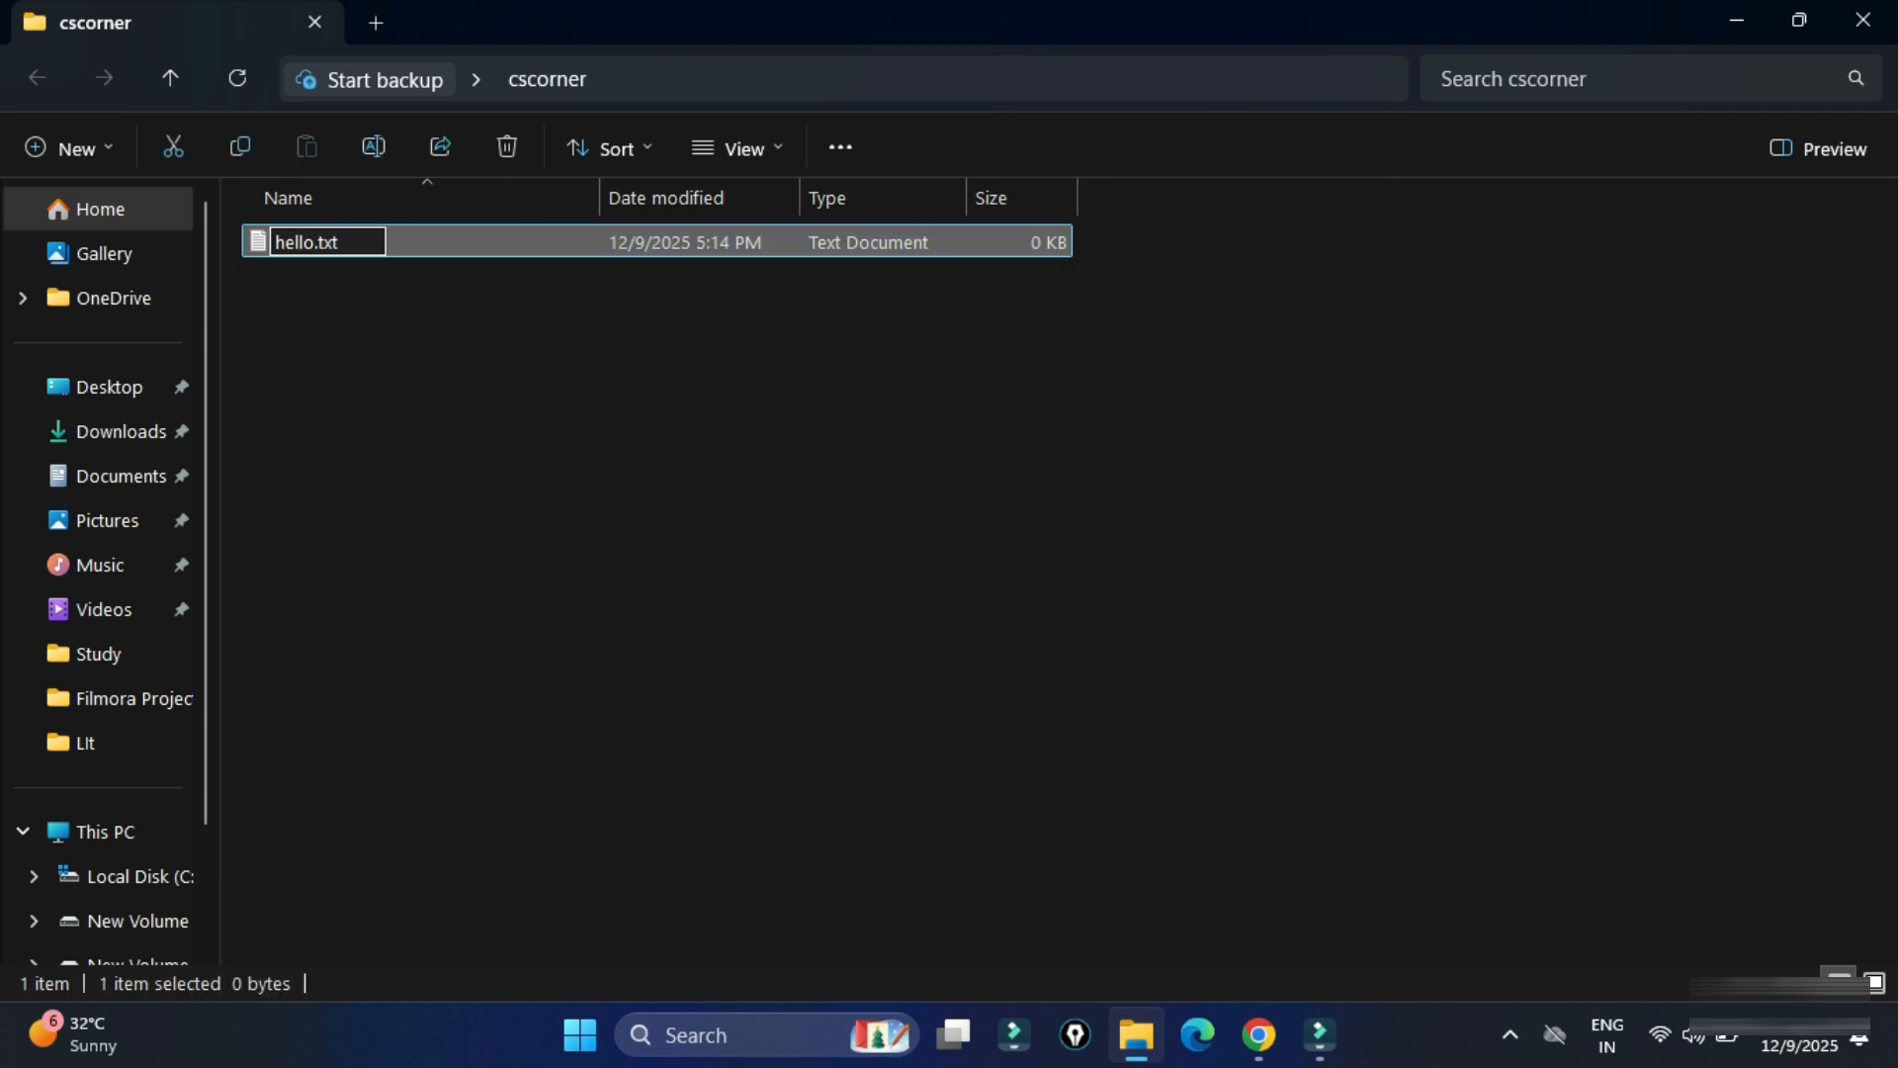
{"action": "key", "text": "BackSpace"}
{"action": "key", "text": "BackSpace"}
{"action": "key", "text": "BackSpace"}
{"action": "key", "text": "BackSpace"}
{"action": "type", "text": ".c"}
{"action": "key", "text": "Return"}
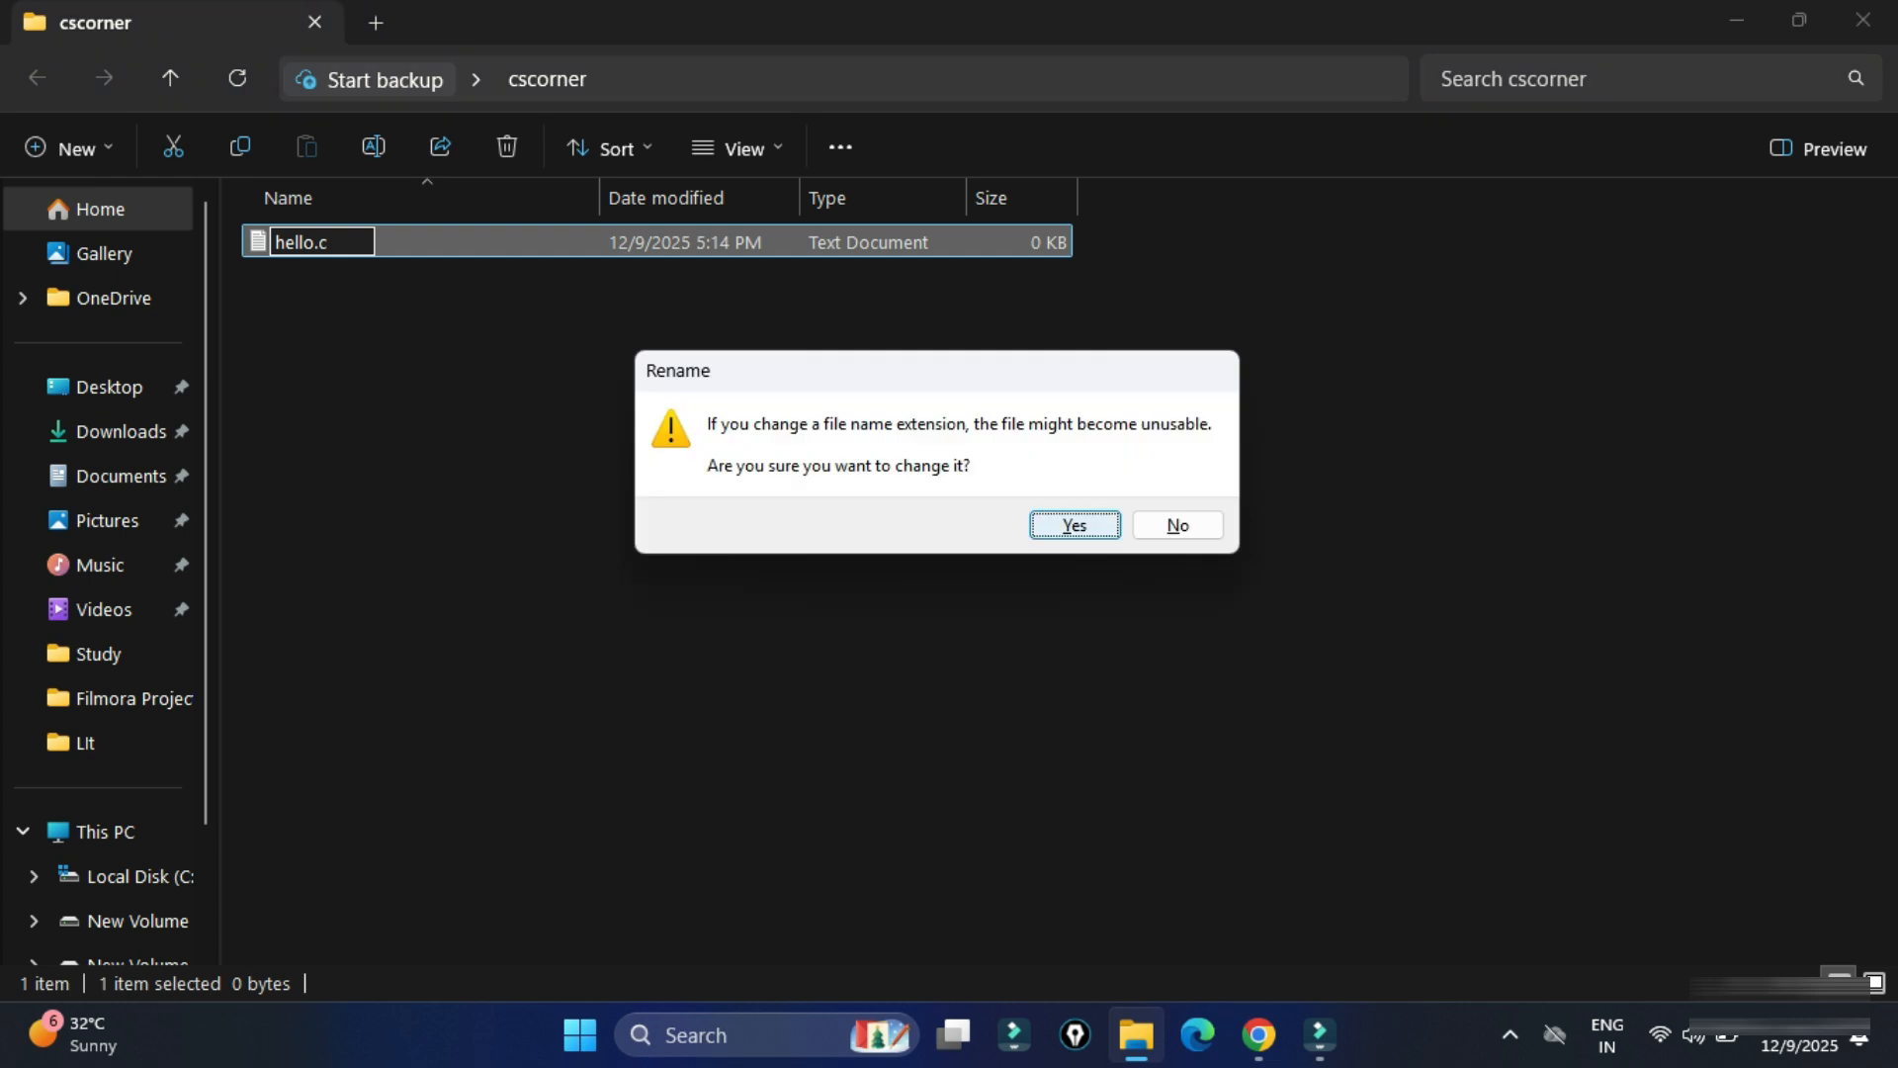
{"action": "key", "text": "Return"}
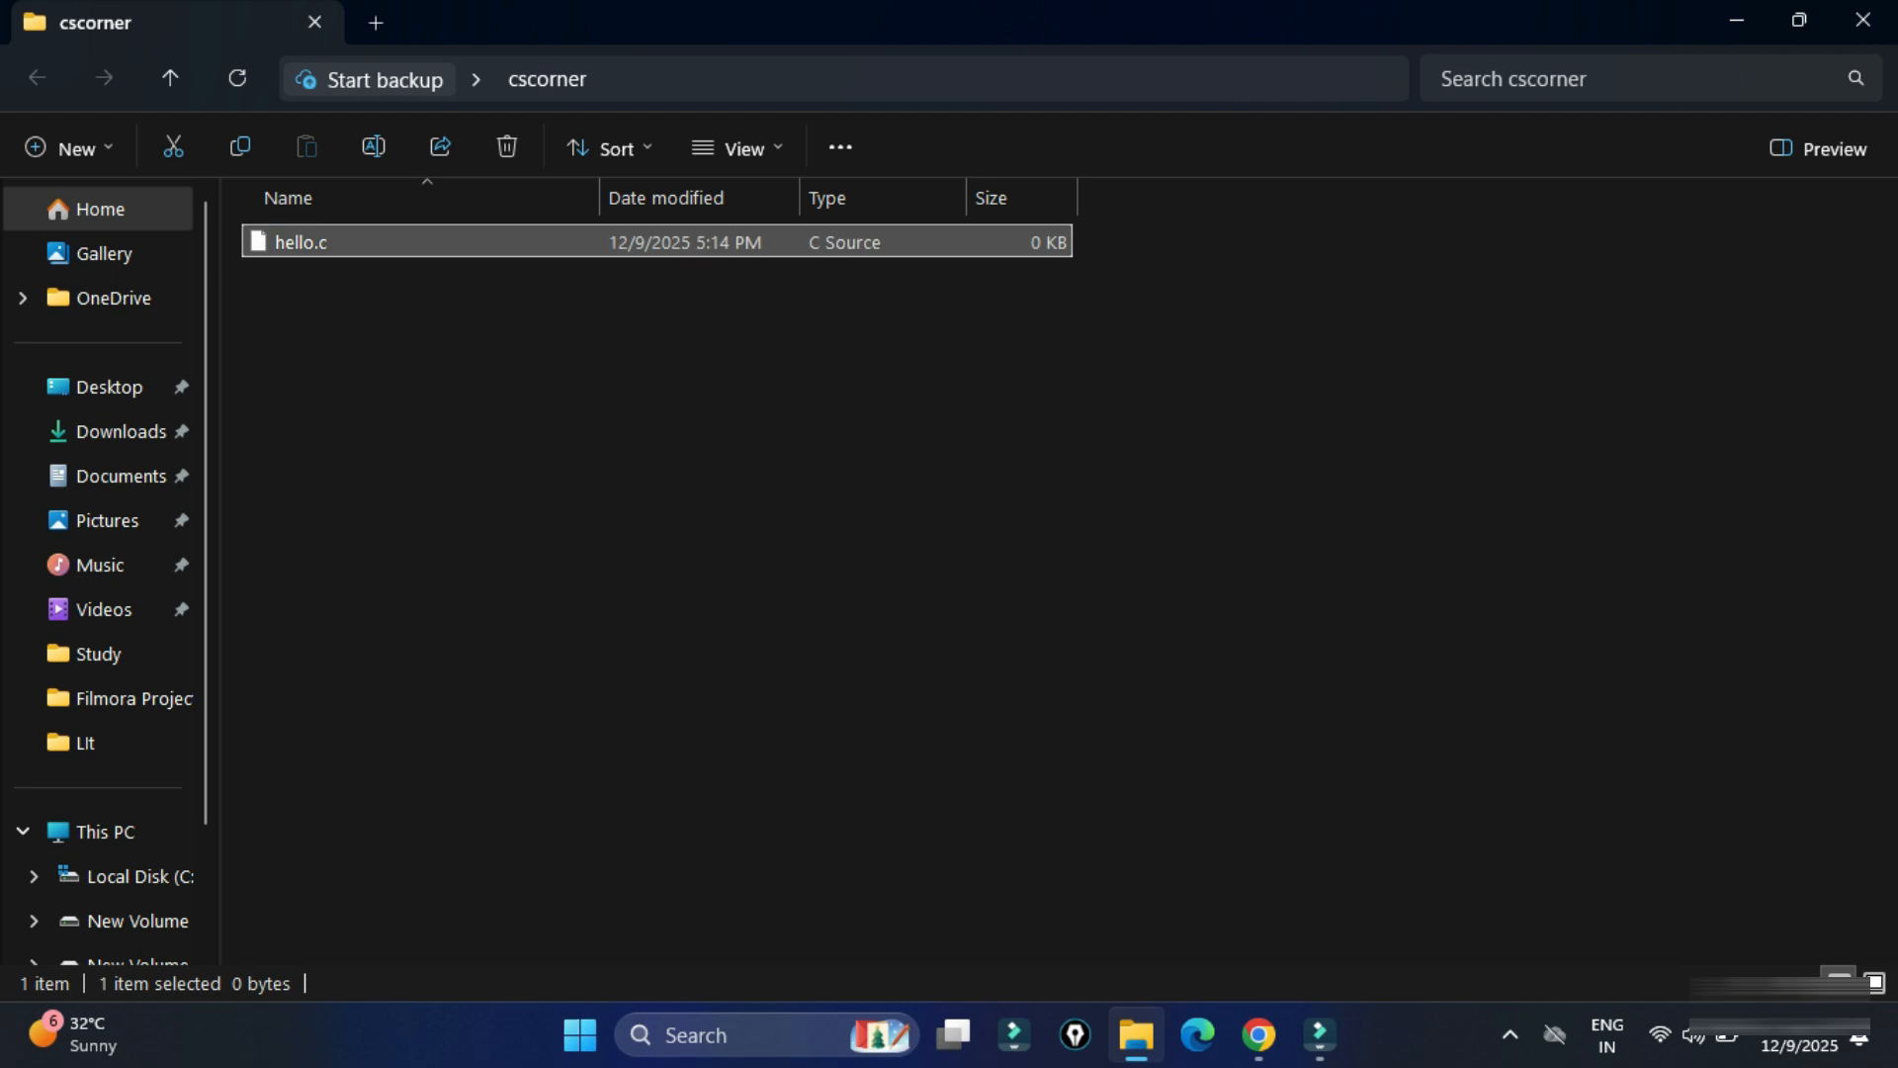
Open hello.c in Notepad and write a C program that includes stdio.h, with main() printing "Thanks for watching!!!" and returning 0
{"action": "right_click", "coordinate": [374, 243]}
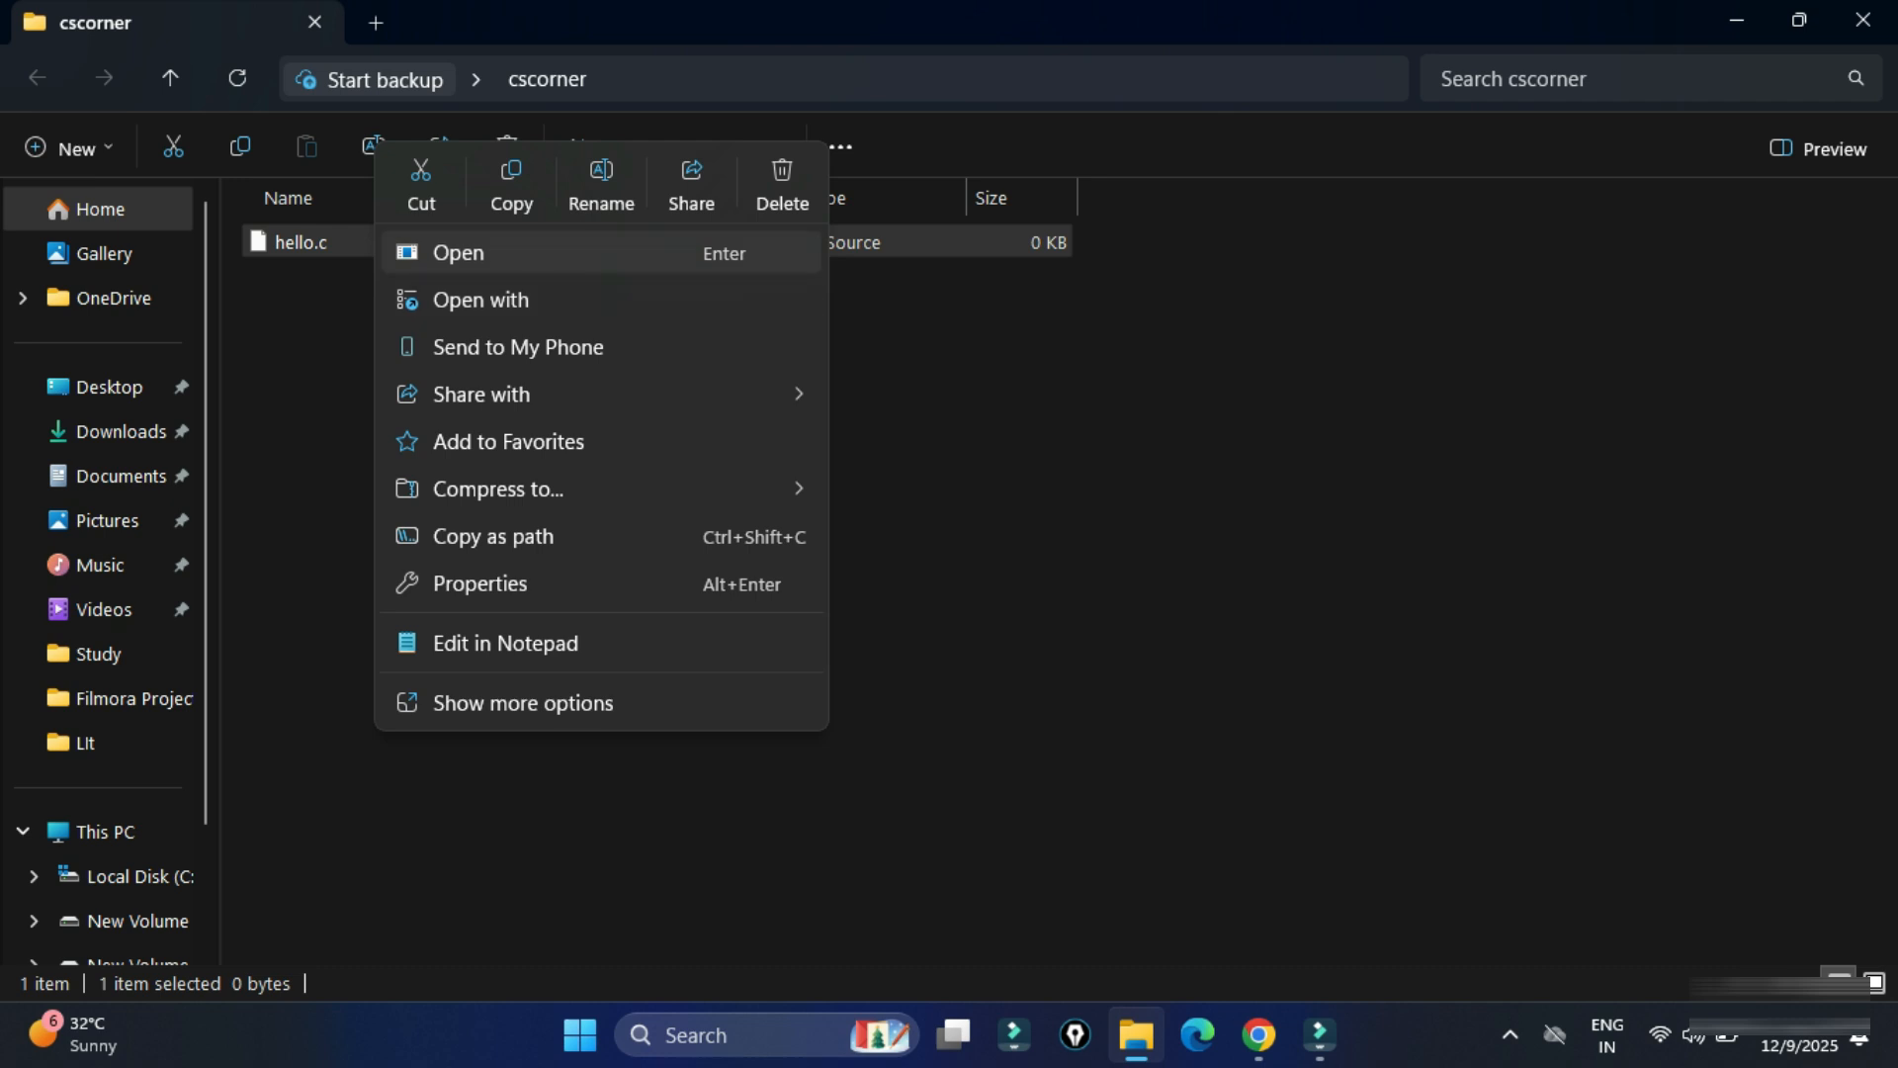
{"action": "left_click", "coordinate": [505, 644]}
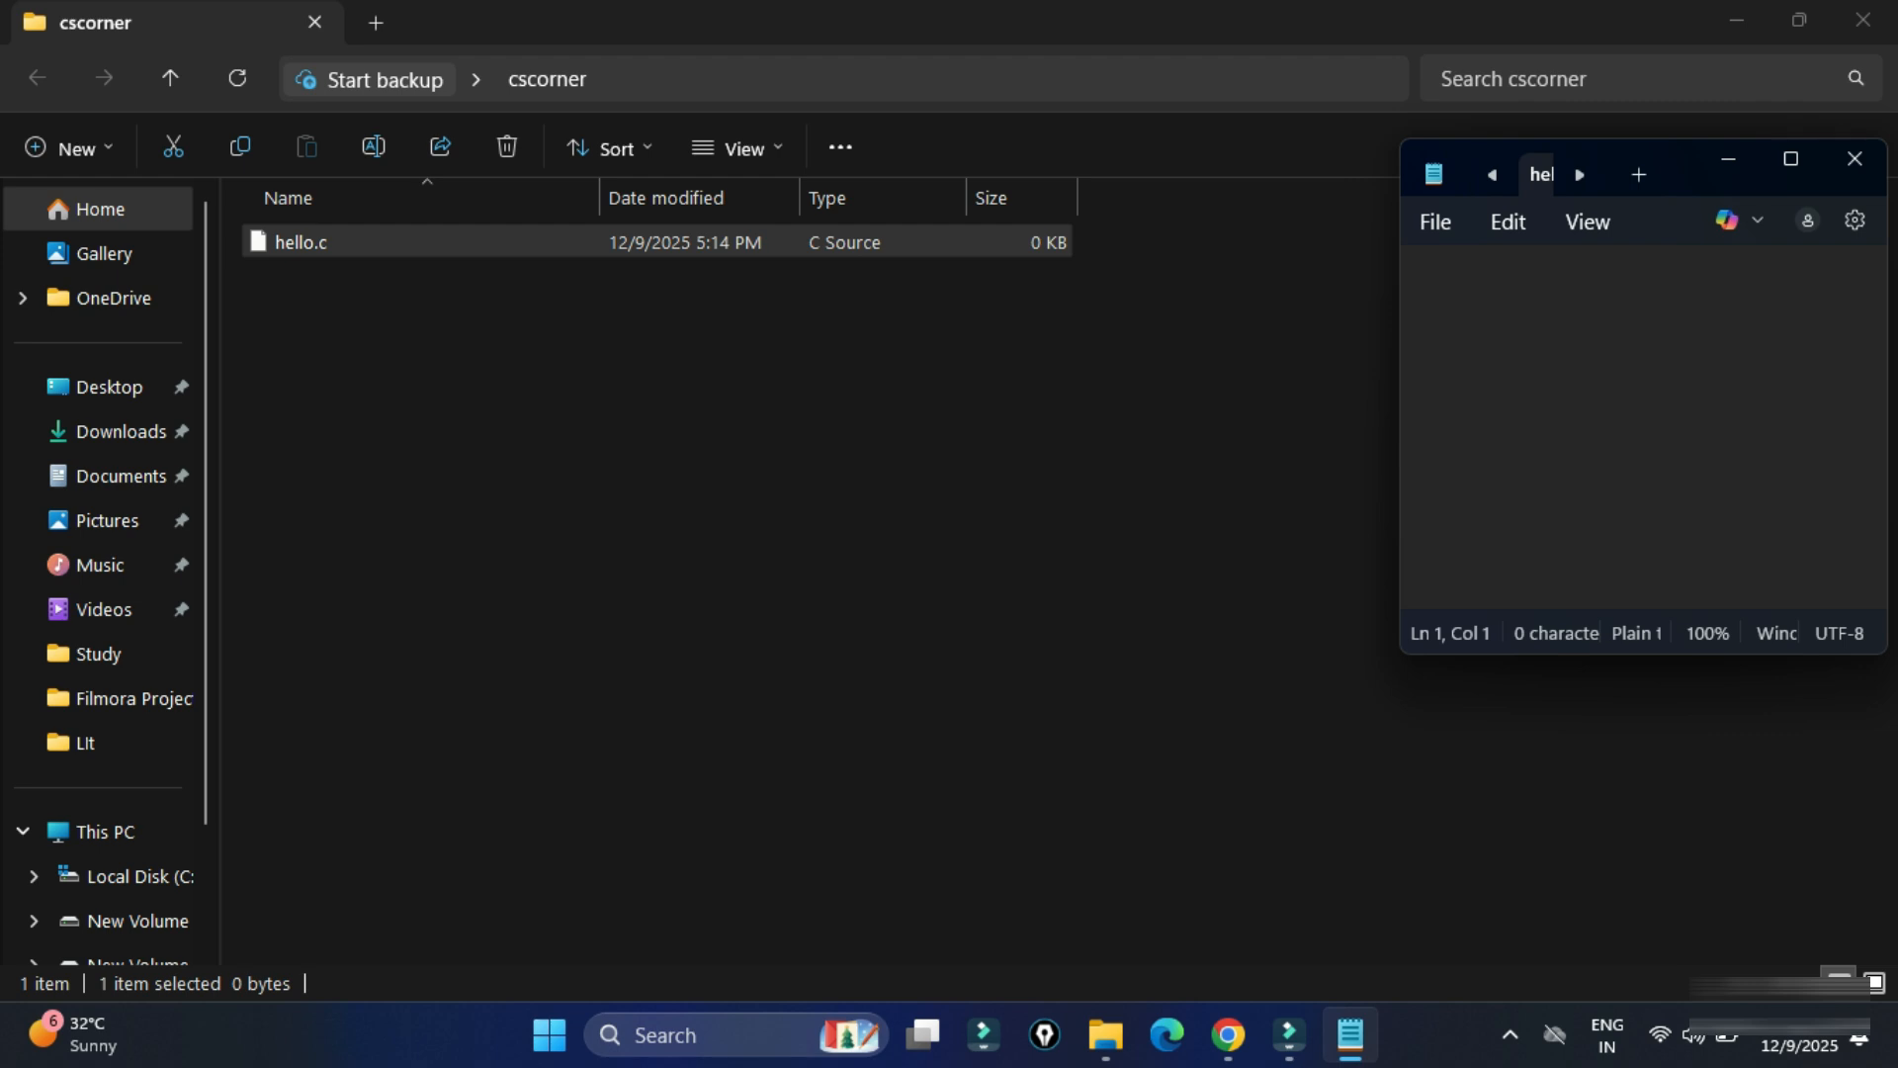
{"action": "key", "text": "ctrl+plus"}
{"action": "key", "text": "ctrl+plus"}
{"action": "key", "text": "ctrl+plus"}
{"action": "key", "text": "ctrl+plus"}
{"action": "key", "text": "ctrl+plus"}
{"action": "key", "text": "ctrl+plus"}
{"action": "key", "text": "ctrl+plus"}
{"action": "type", "text": "#include<stdio.h> int main() { \tprintf(\"Thanks for watching!!!\"); \treturn 0; }"}
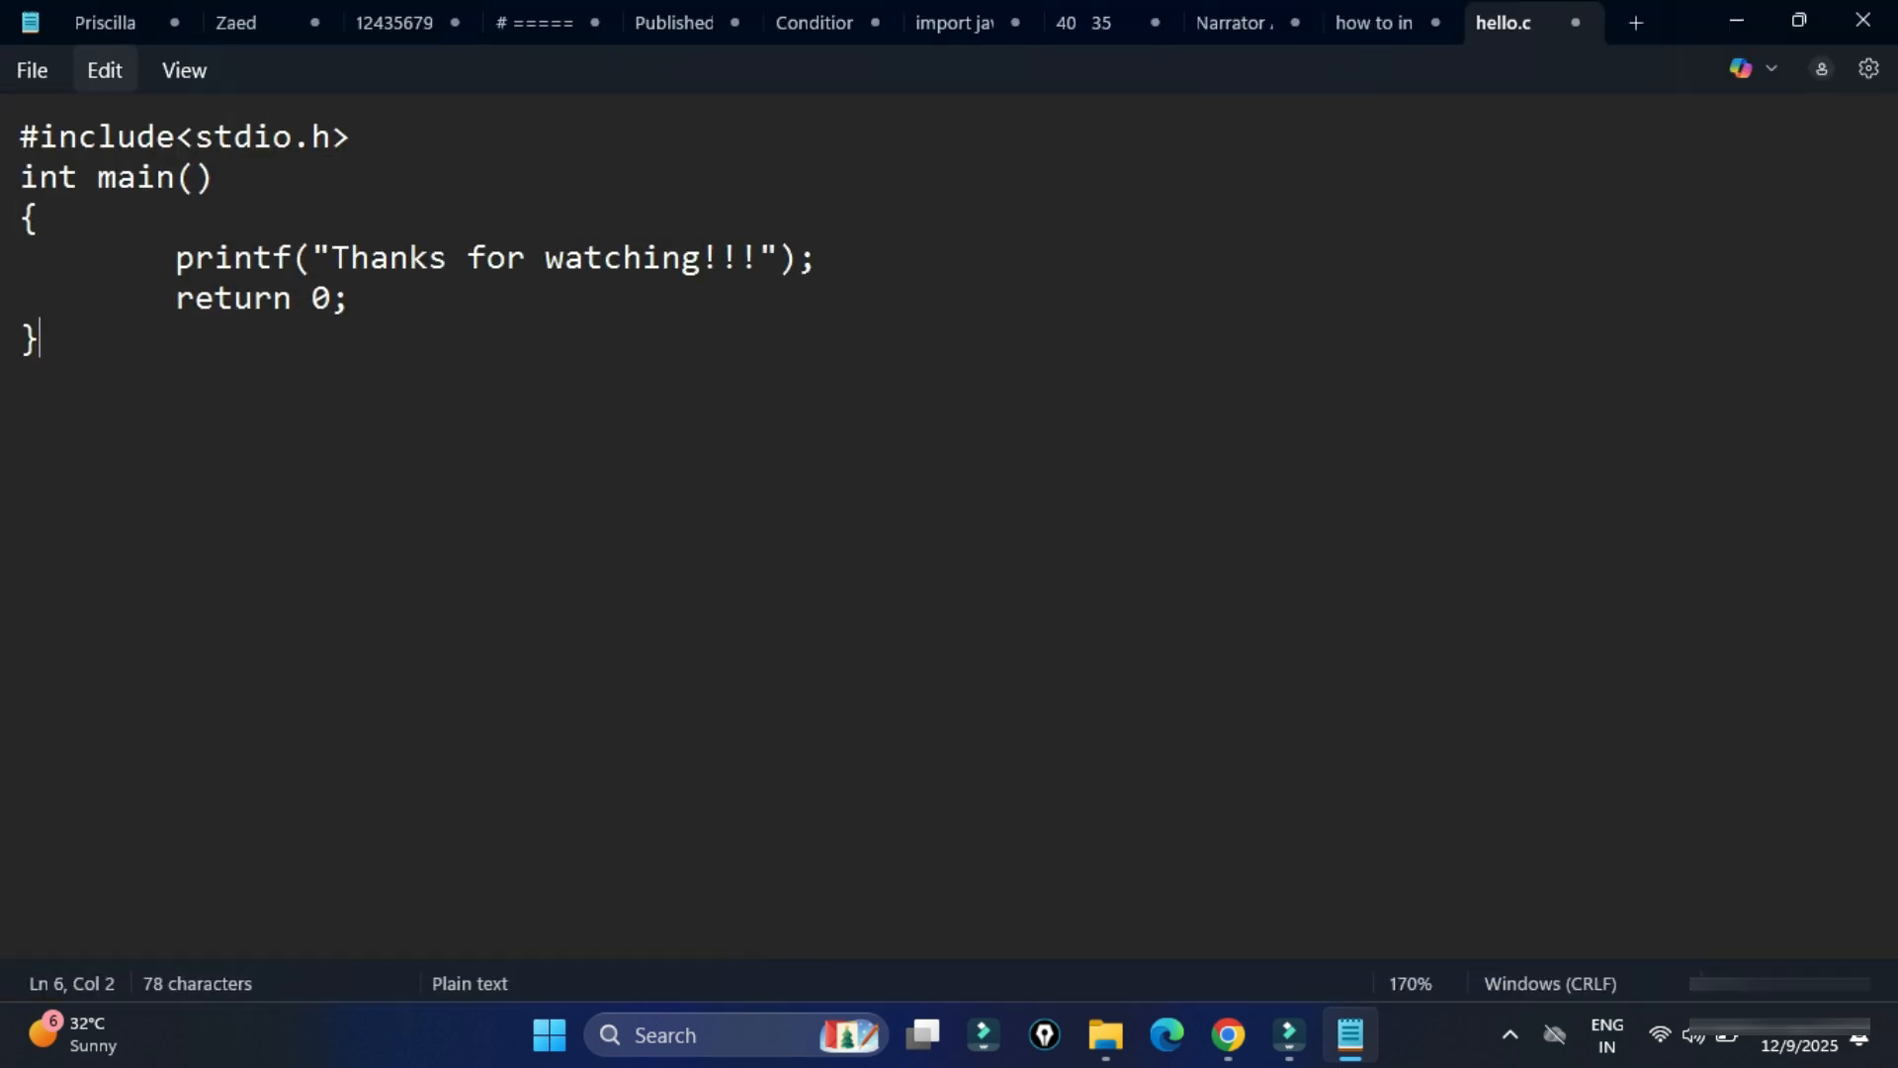
{"action": "left_click", "coordinate": [32, 69]}
{"action": "left_click", "coordinate": [60, 411]}
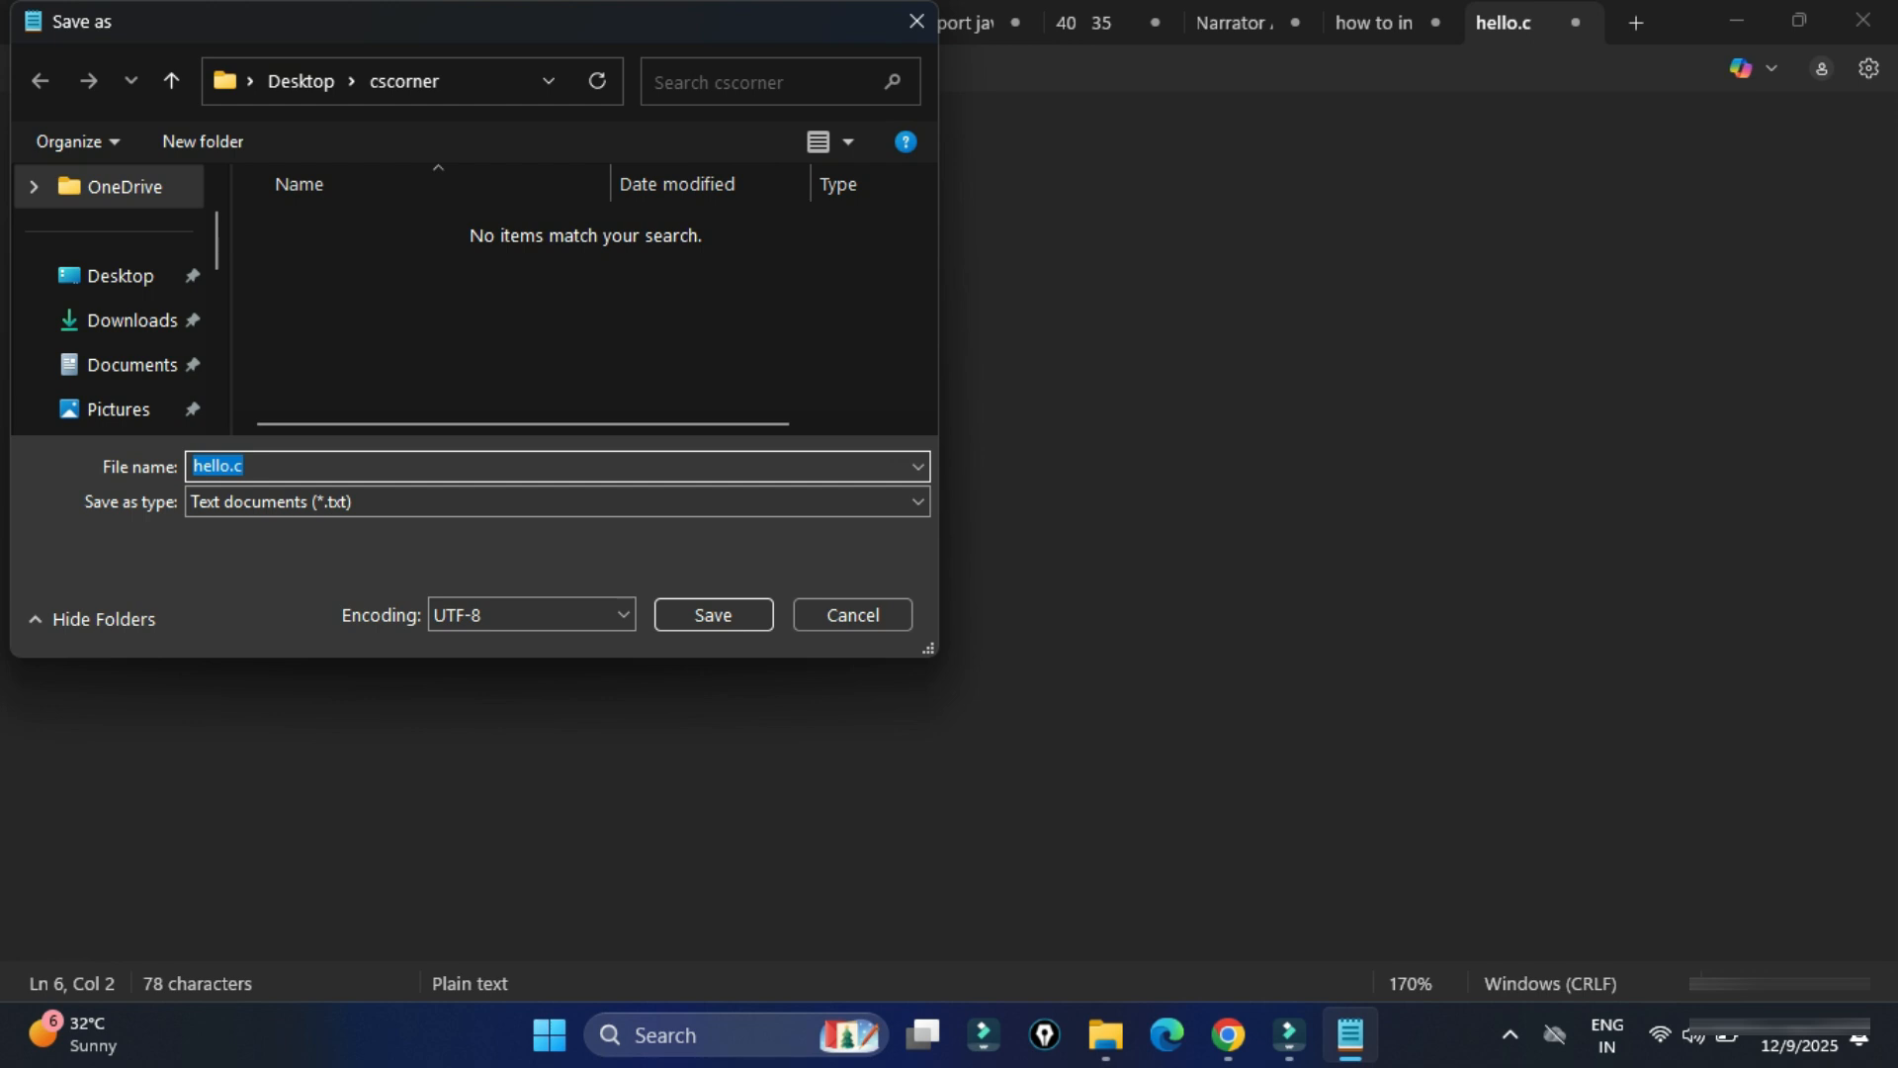
{"action": "left_click", "coordinate": [853, 614]}
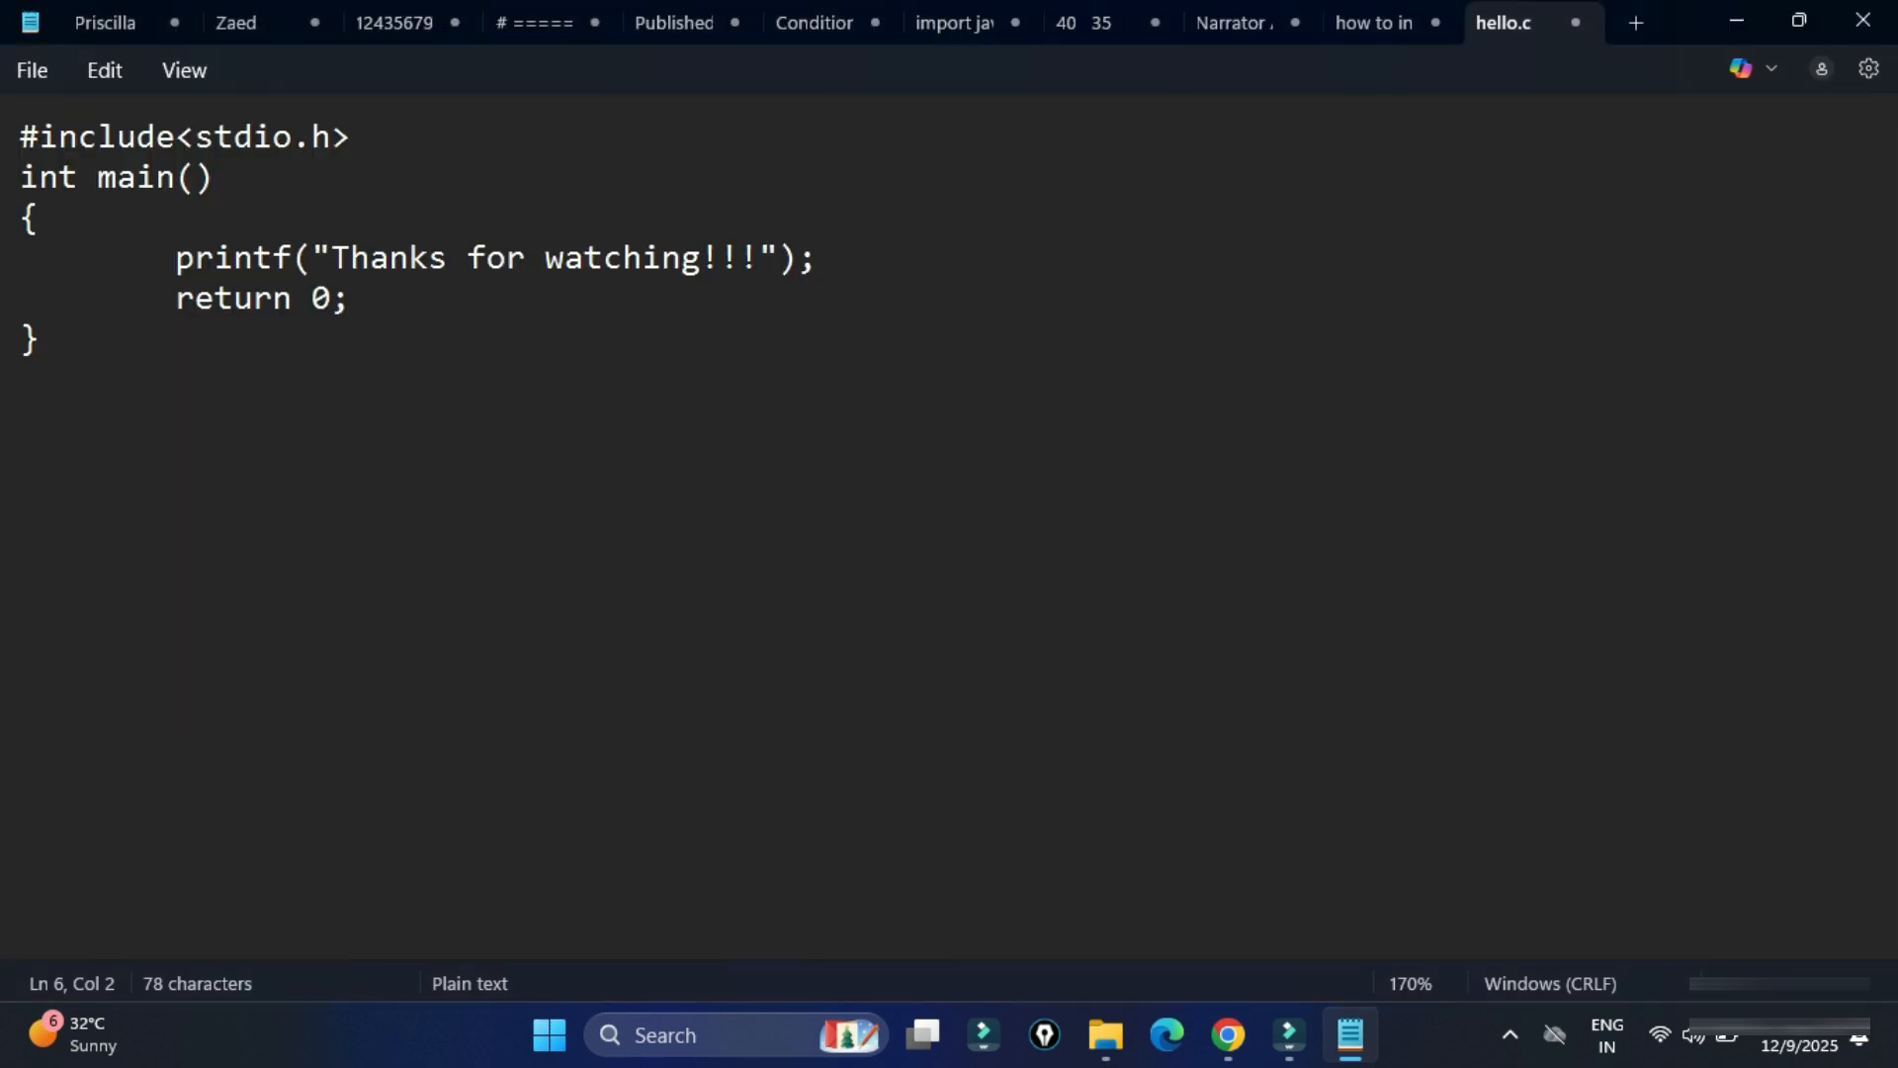
Save hello.c under its existing name and minimize Notepad to return to the cscorner folder
{"action": "left_click", "coordinate": [32, 69]}
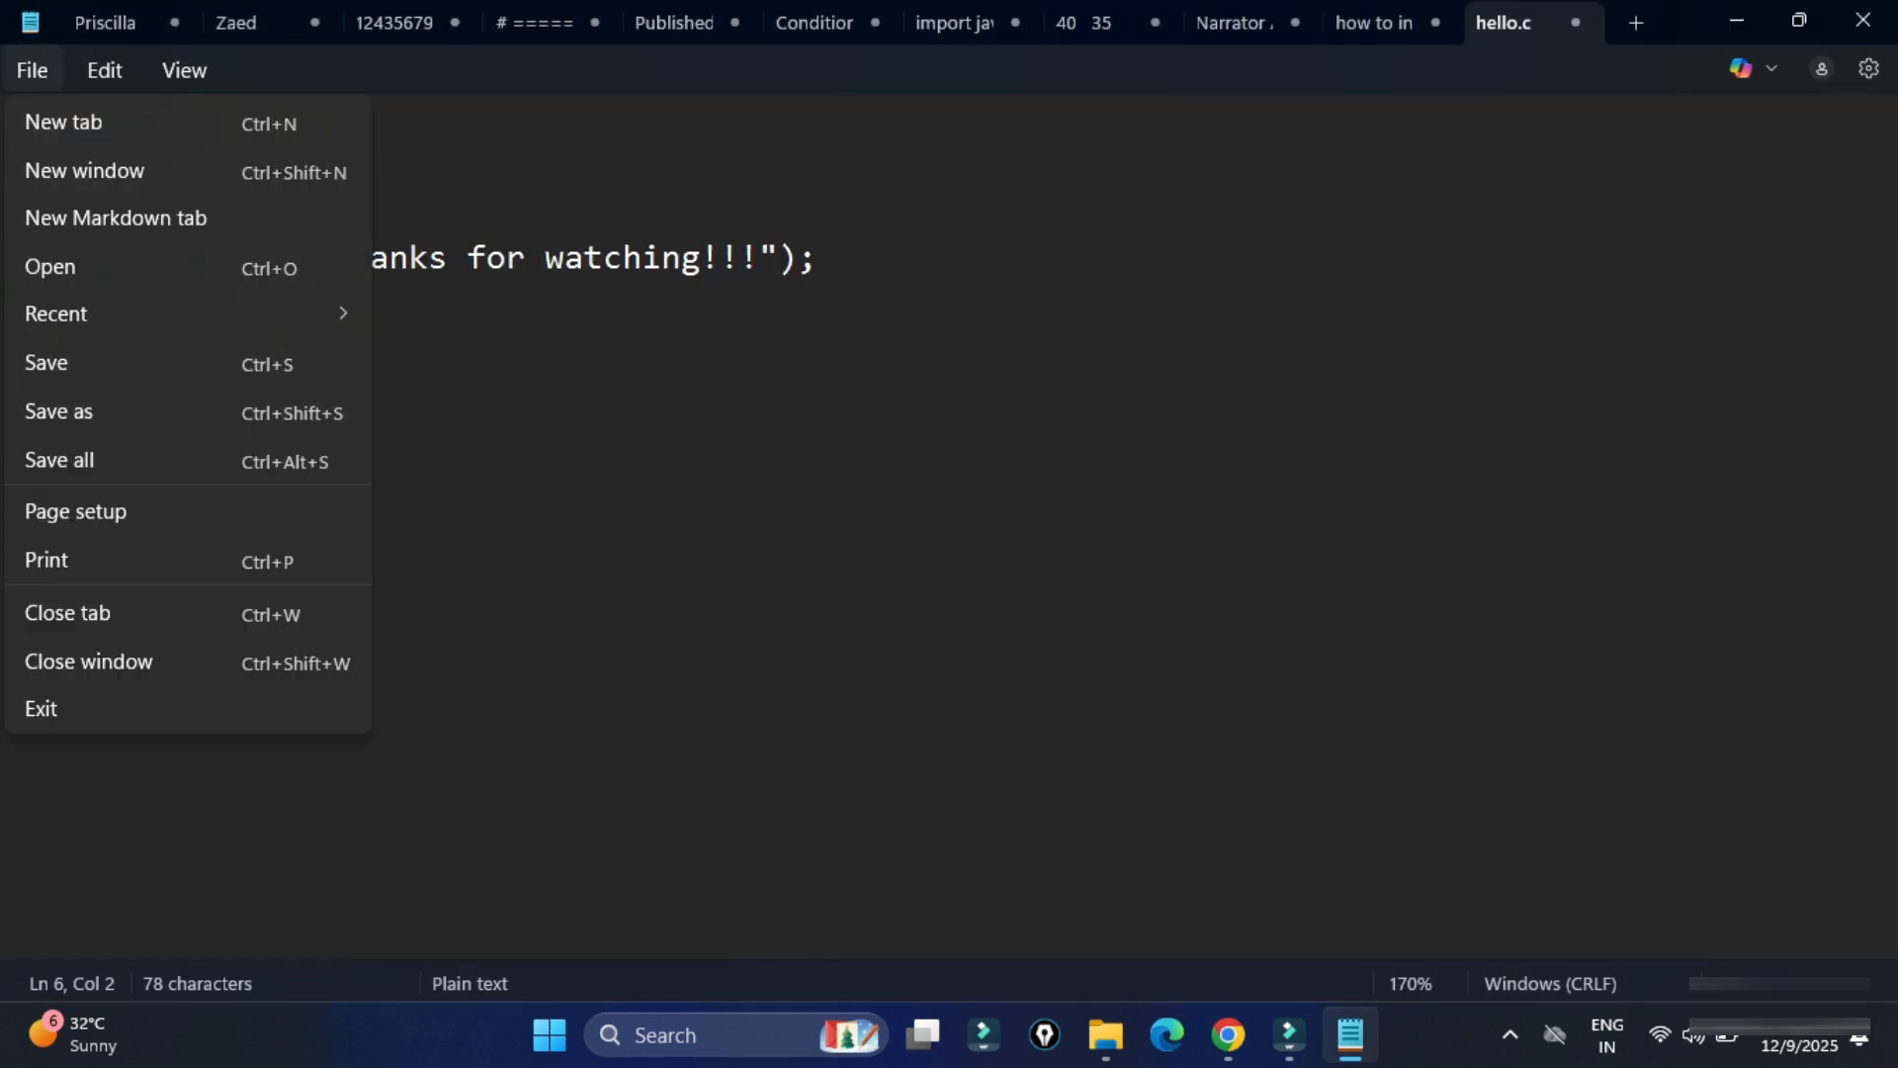
{"action": "left_click", "coordinate": [47, 362]}
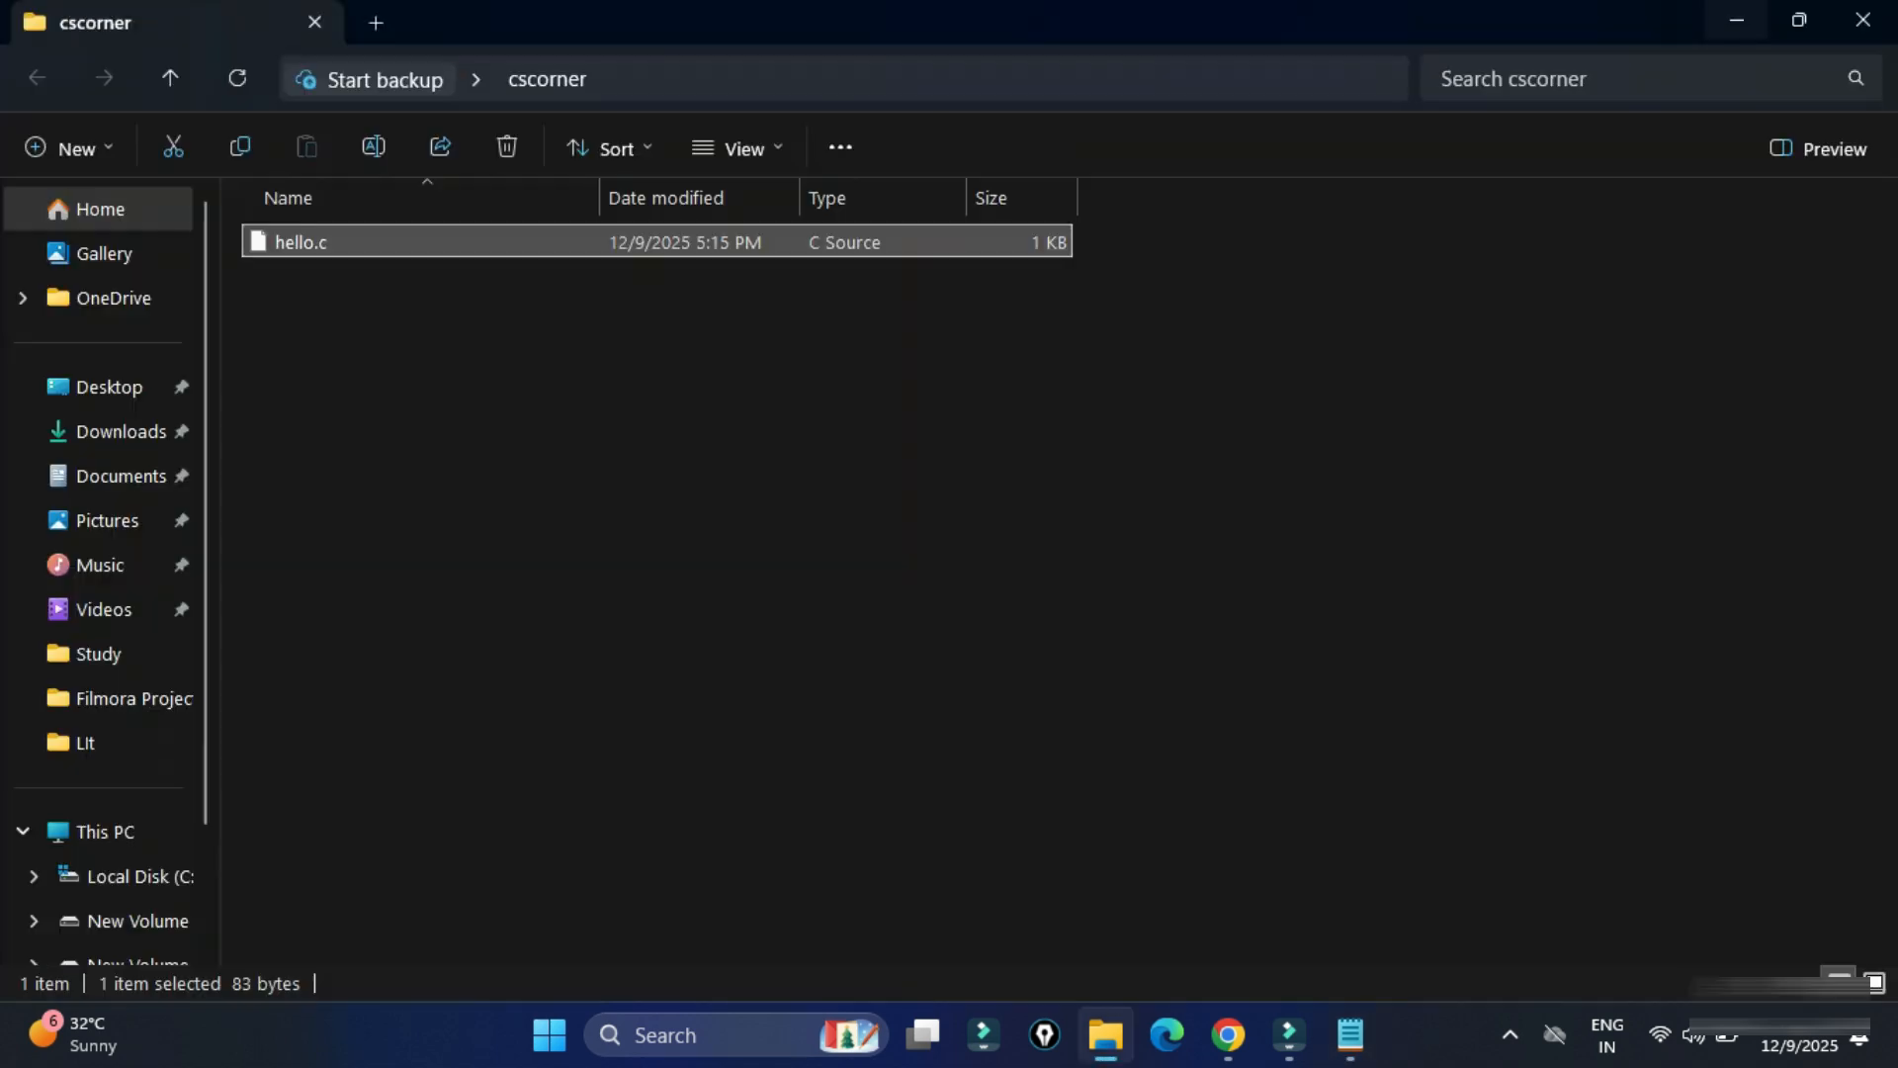
{"action": "left_click", "coordinate": [1736, 20]}
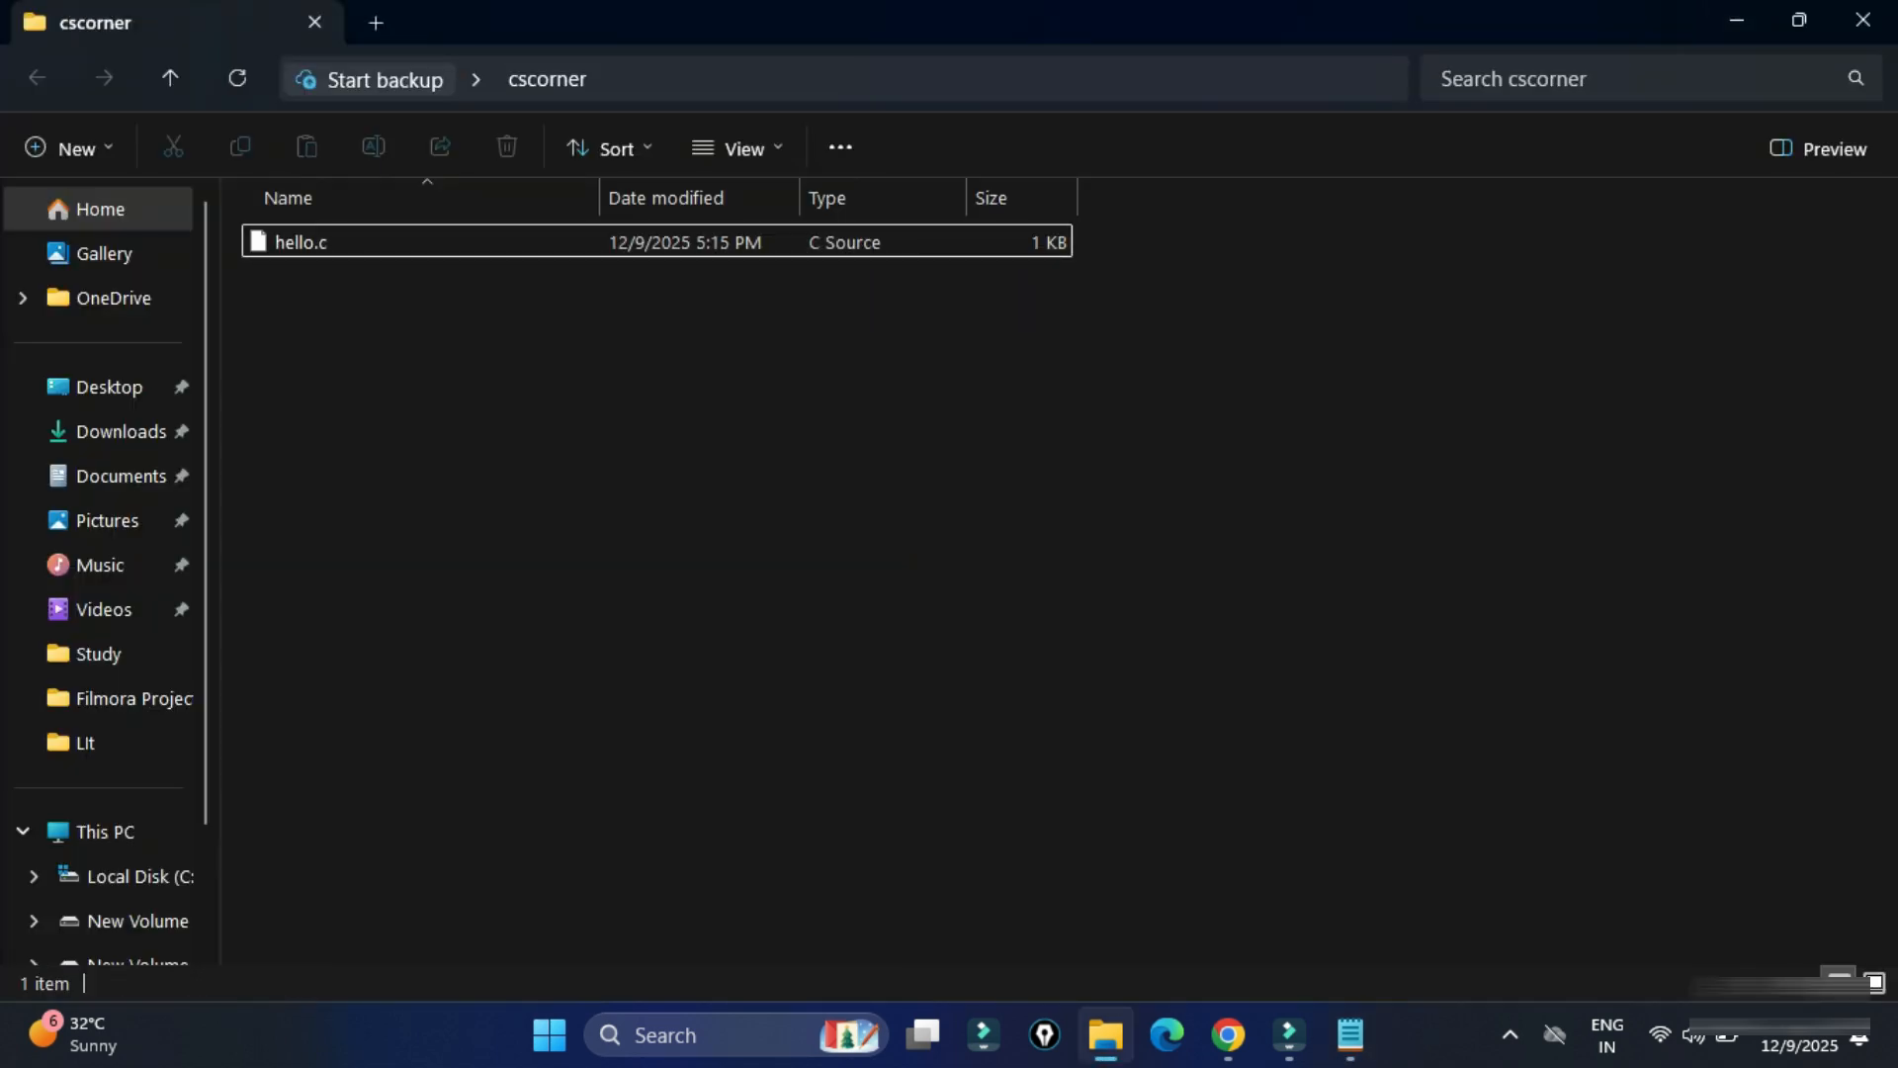
Open a Command Prompt in the cscorner folder and compile the program with g++ hello.c
{"action": "left_click", "coordinate": [880, 79]}
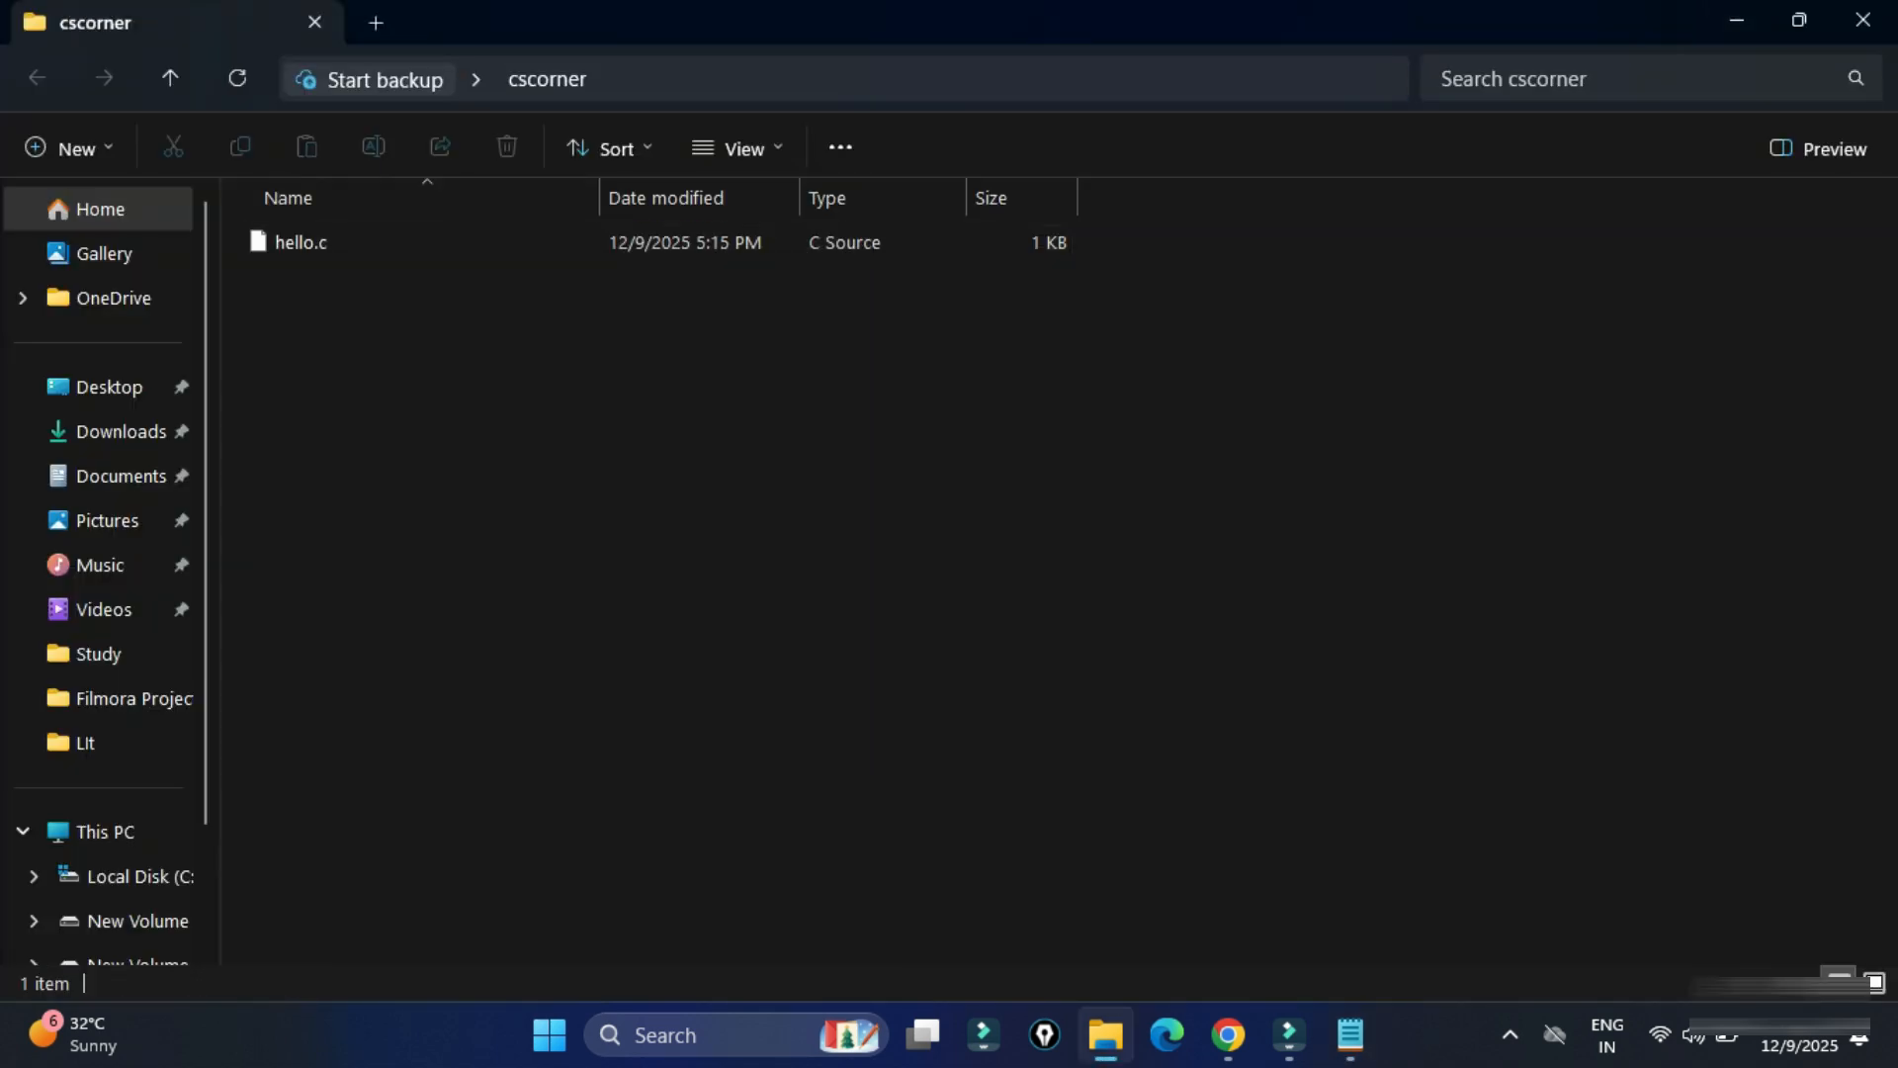
{"action": "type", "text": "cmd"}
{"action": "key", "text": "Return"}
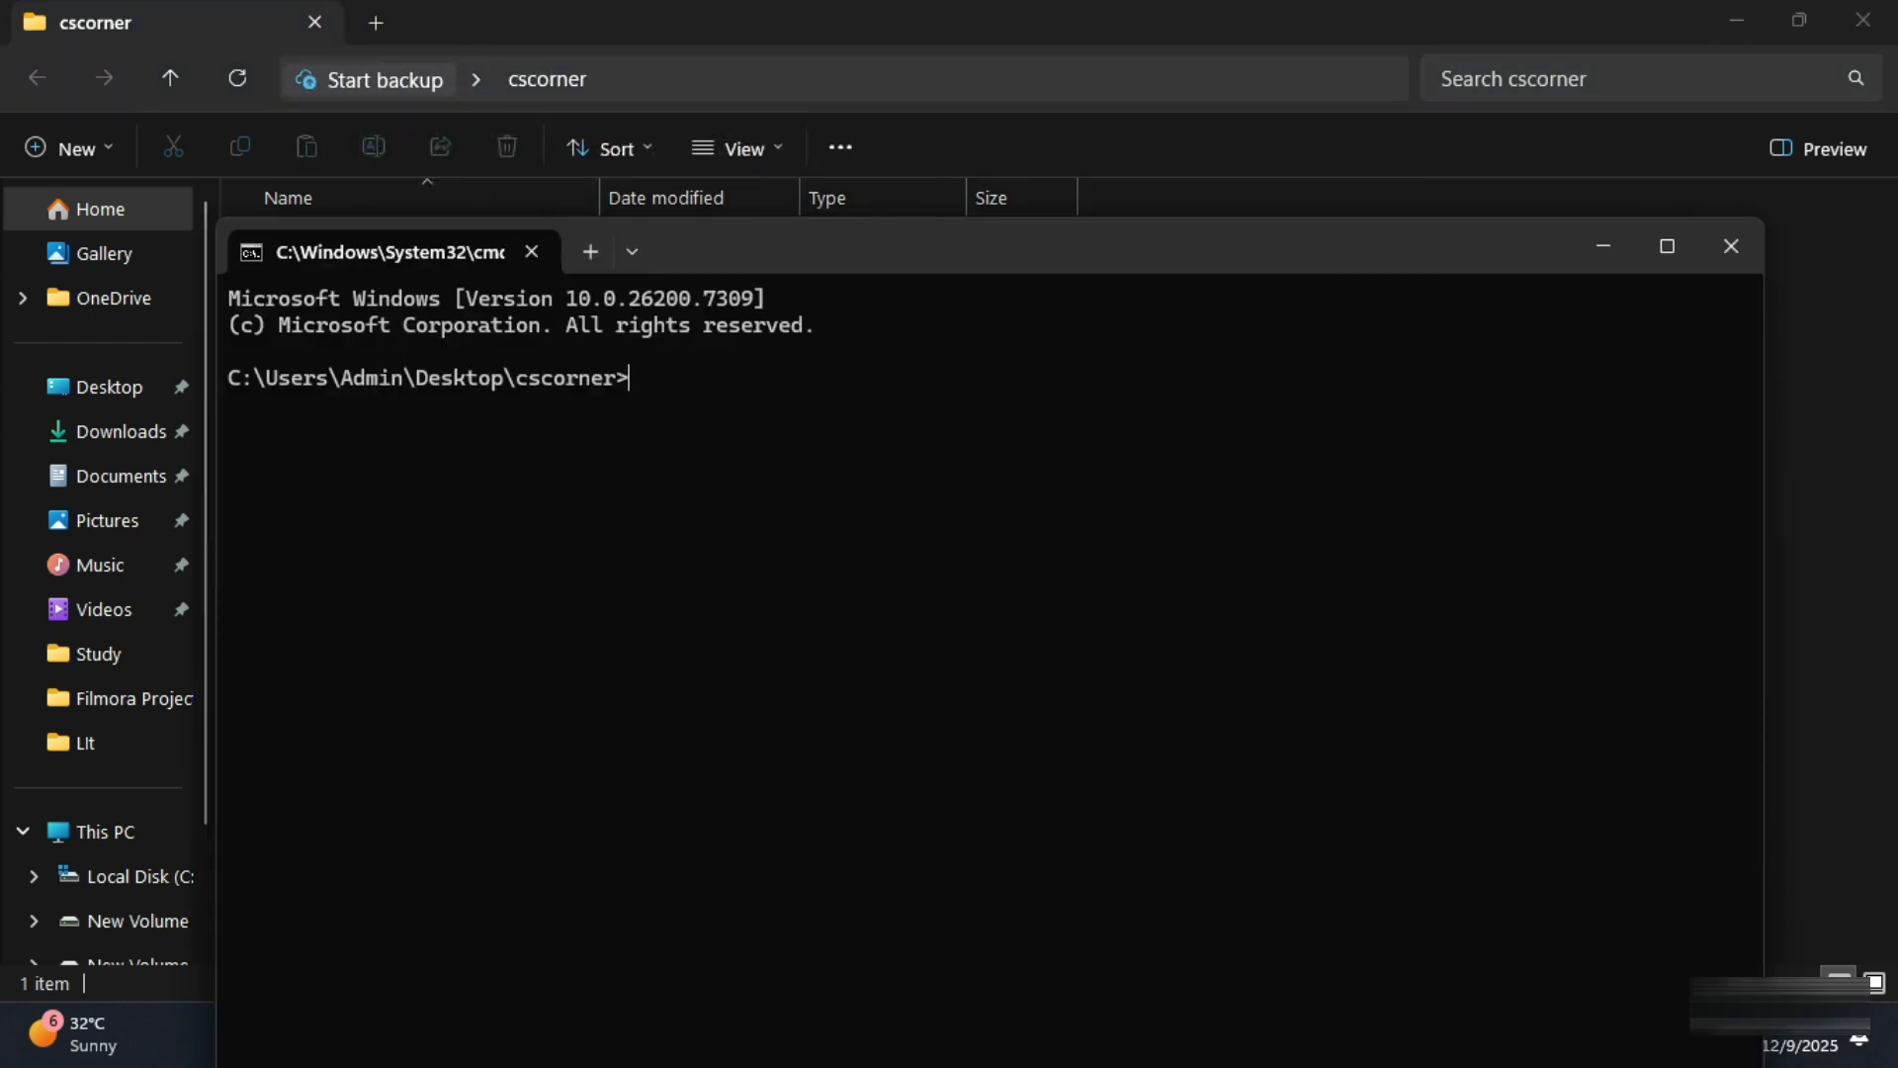
{"action": "left_click_drag", "start_coordinate": [1245, 254], "coordinate": [1242, 386]}
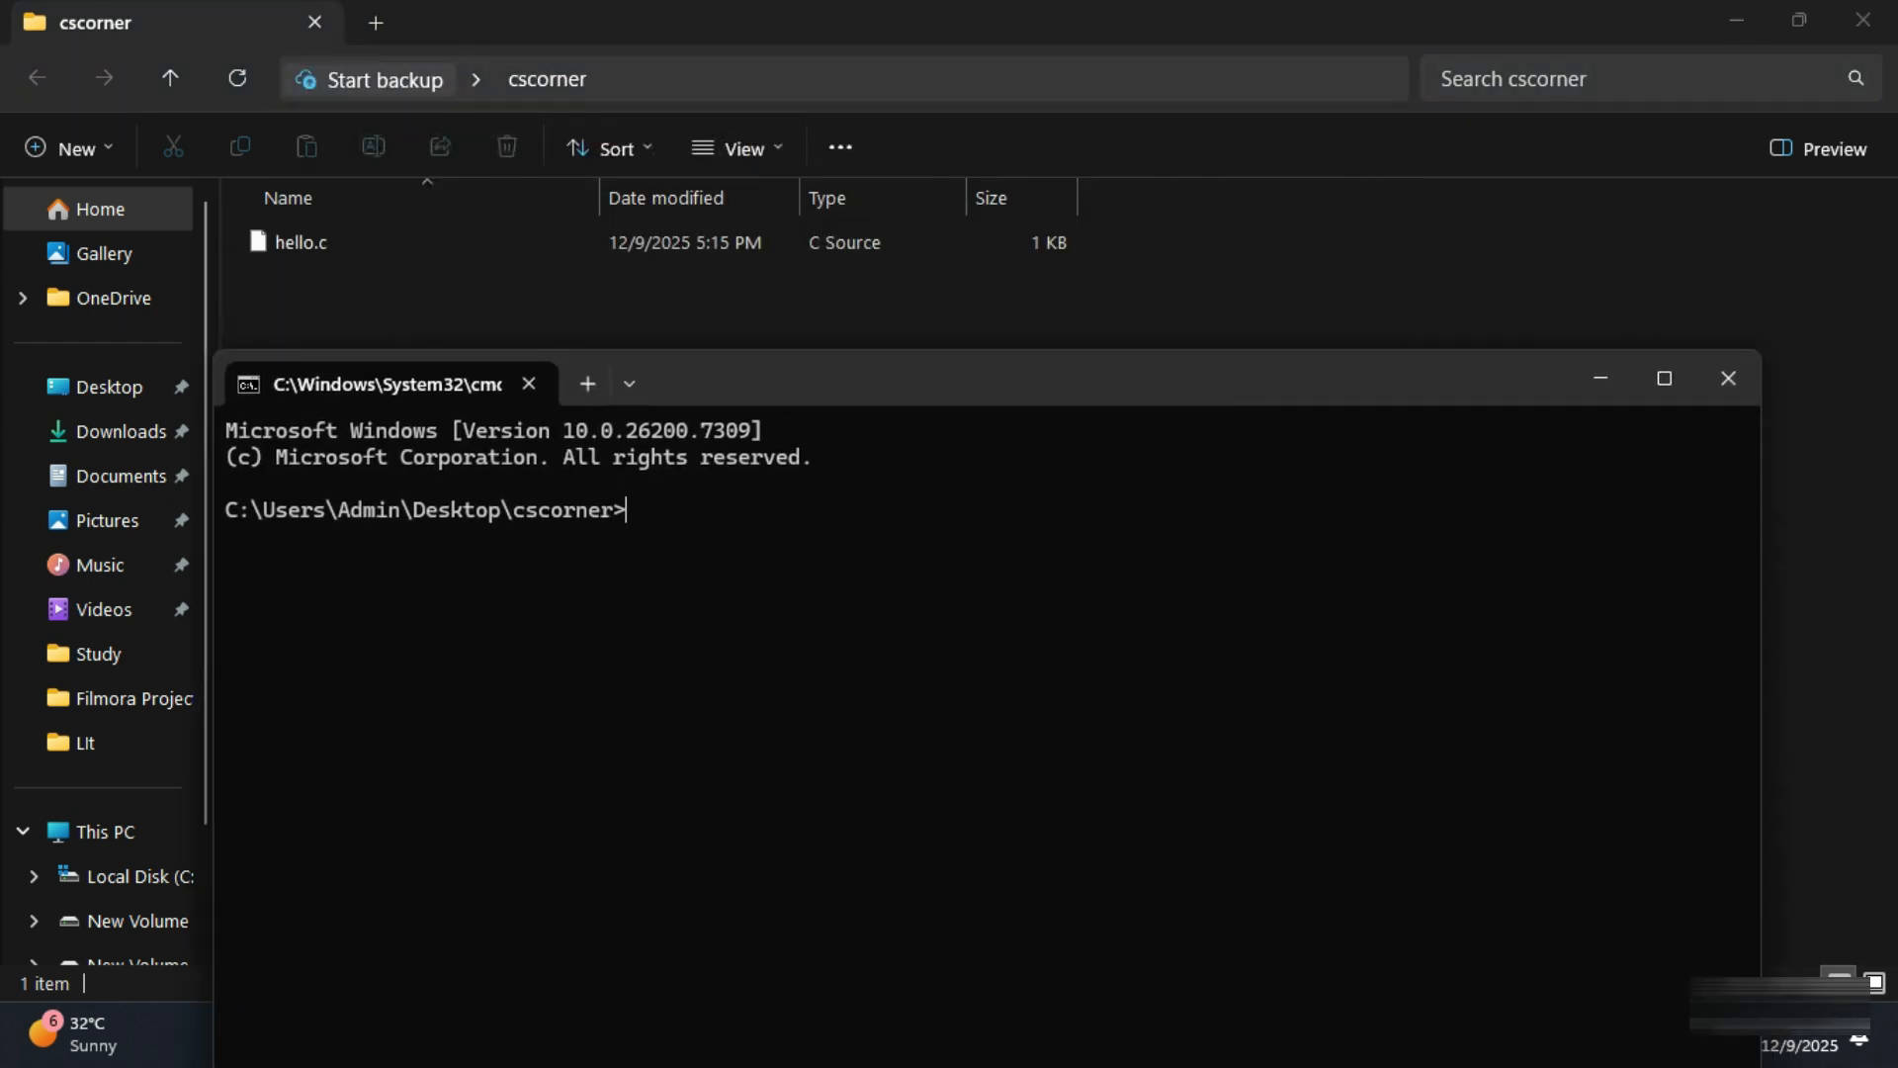
{"action": "type", "text": "g++ hello.c"}
{"action": "key", "text": "Return"}
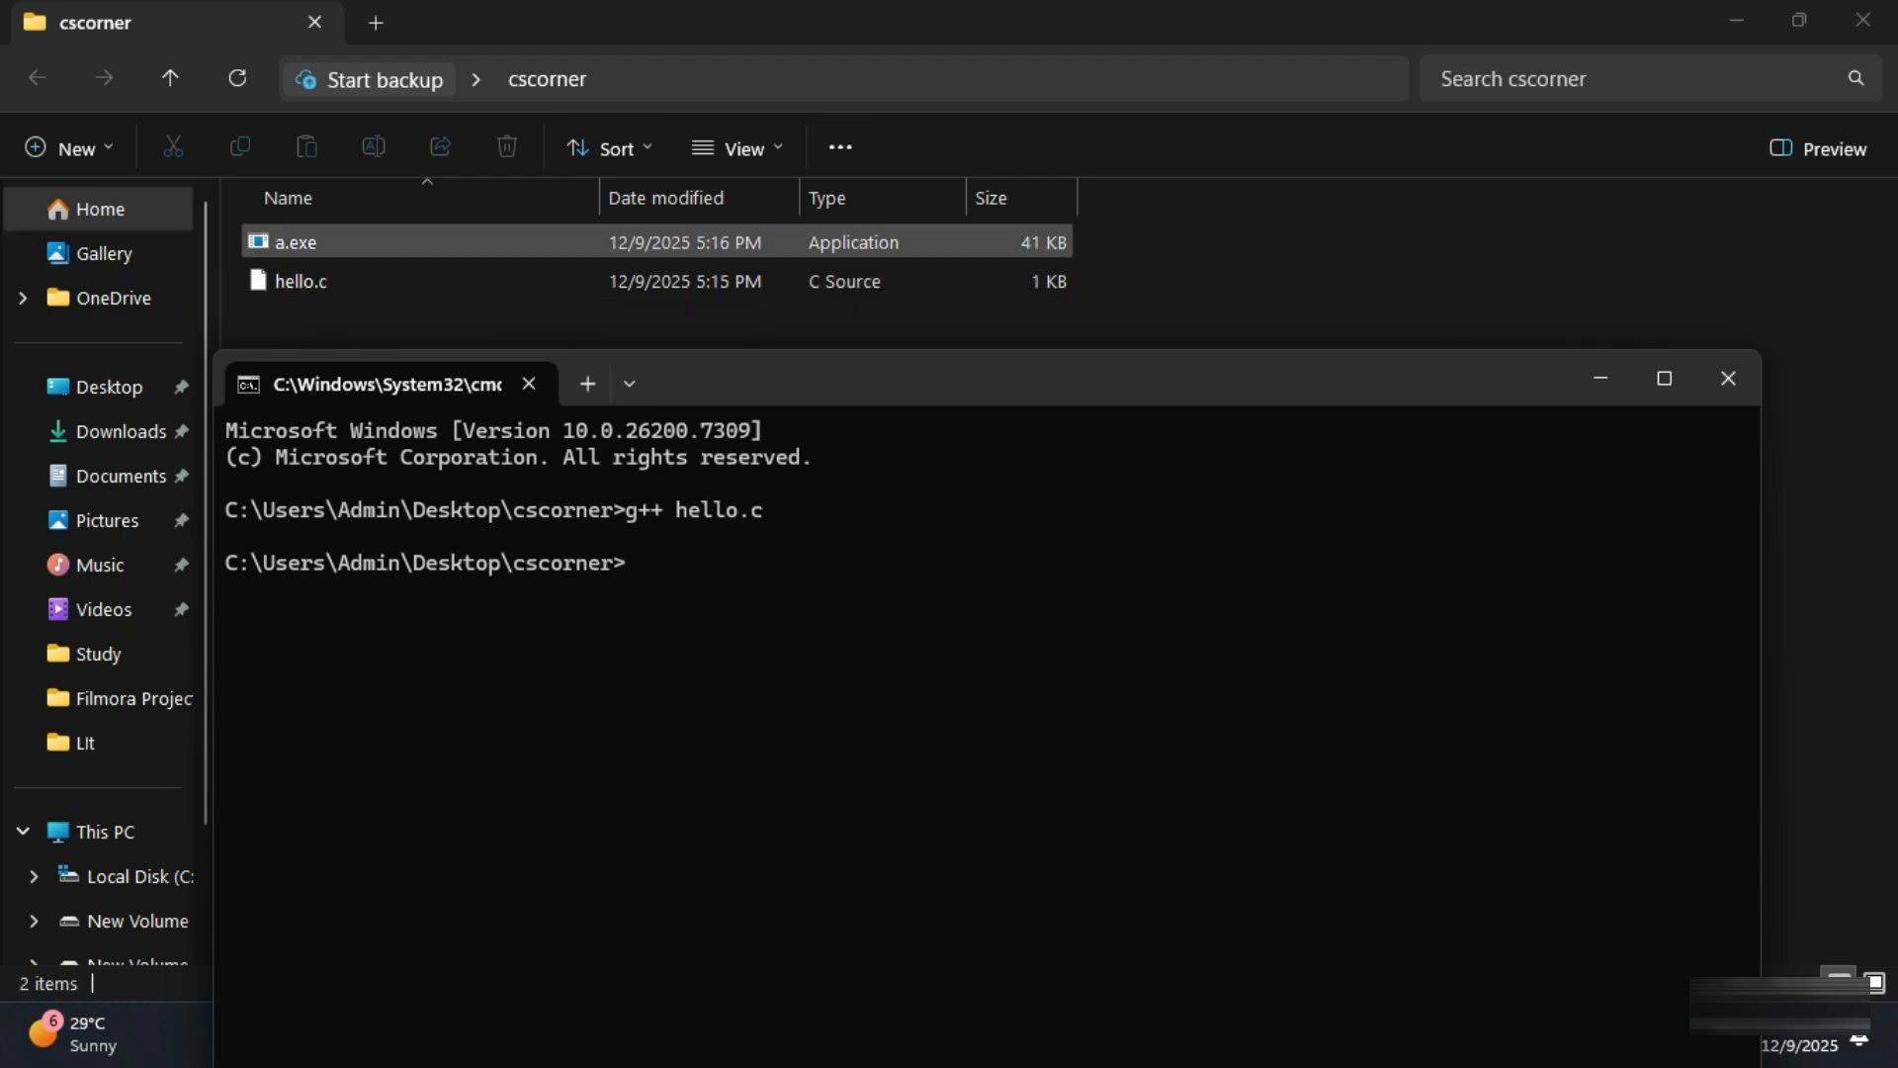
Select the compiled a.exe, minimize File Explorer, and run a.exe in the Command Prompt
{"action": "left_click", "coordinate": [396, 242]}
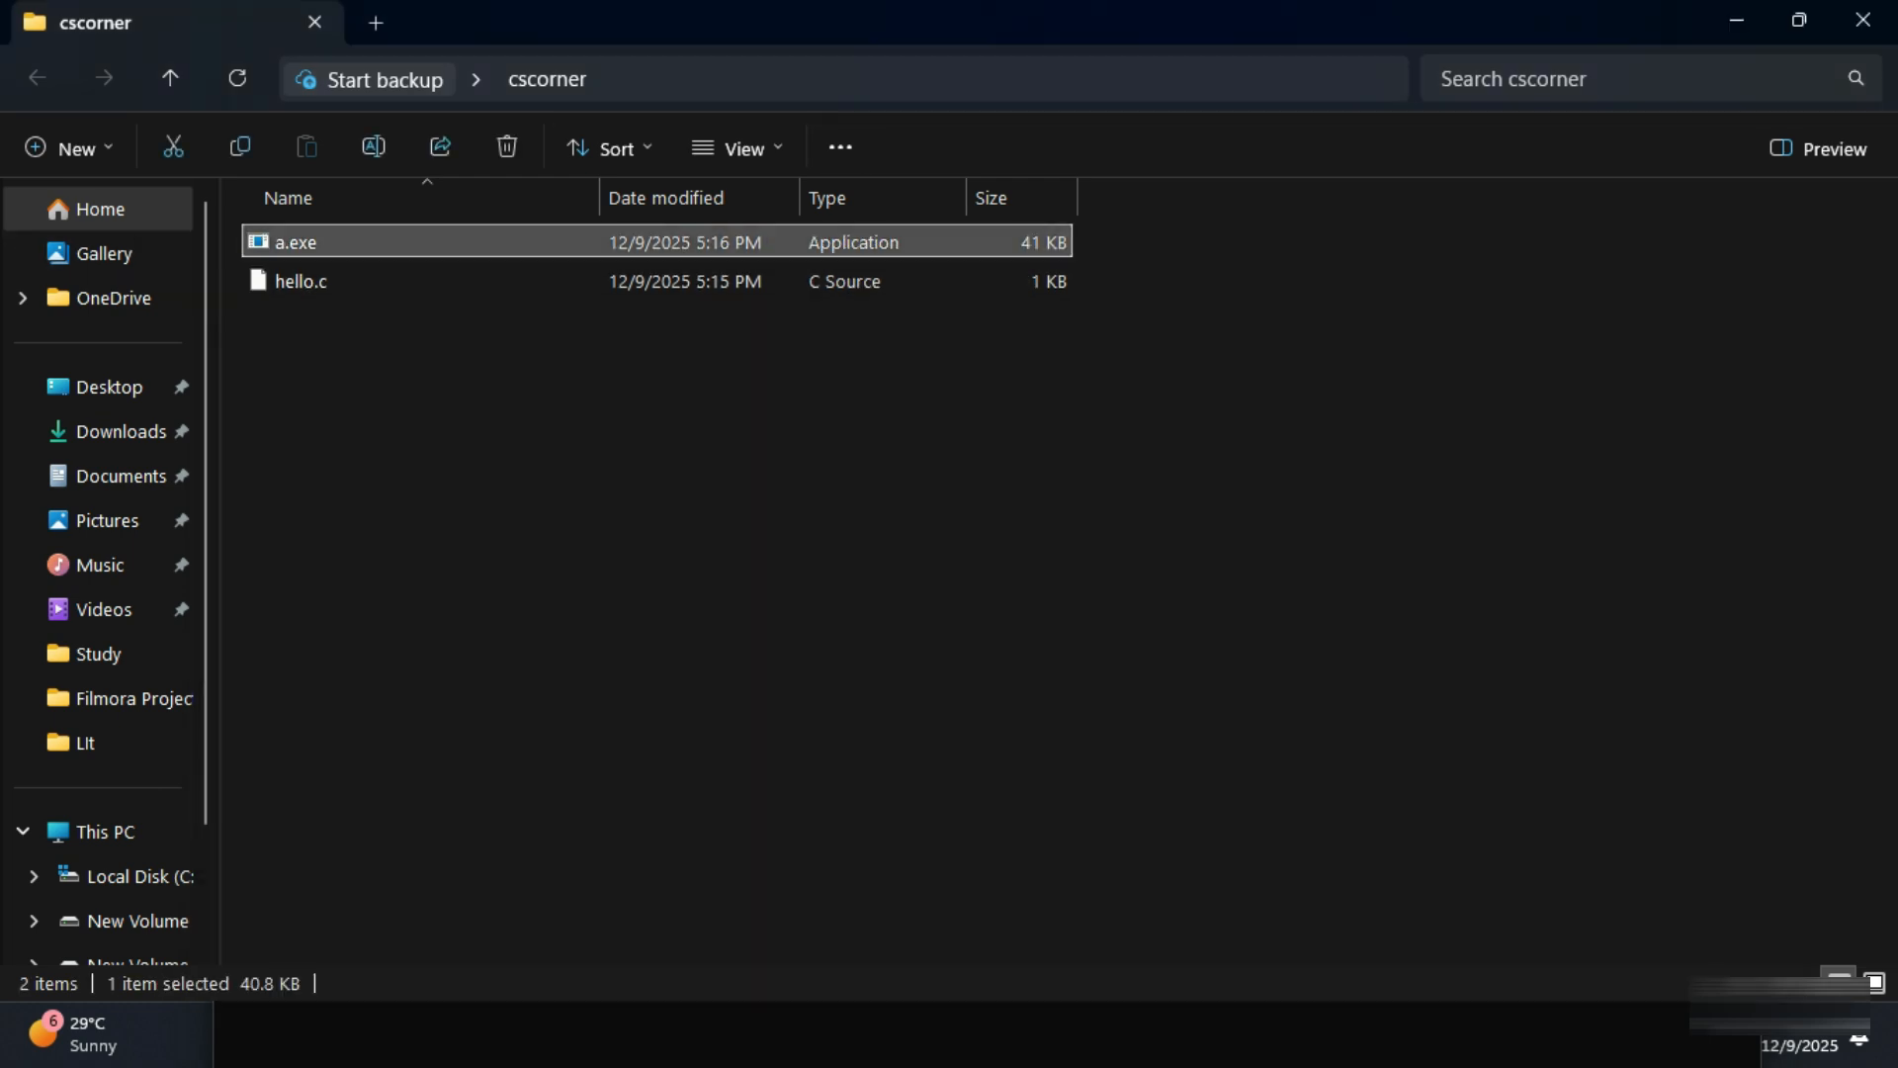
{"action": "left_click", "coordinate": [1737, 20]}
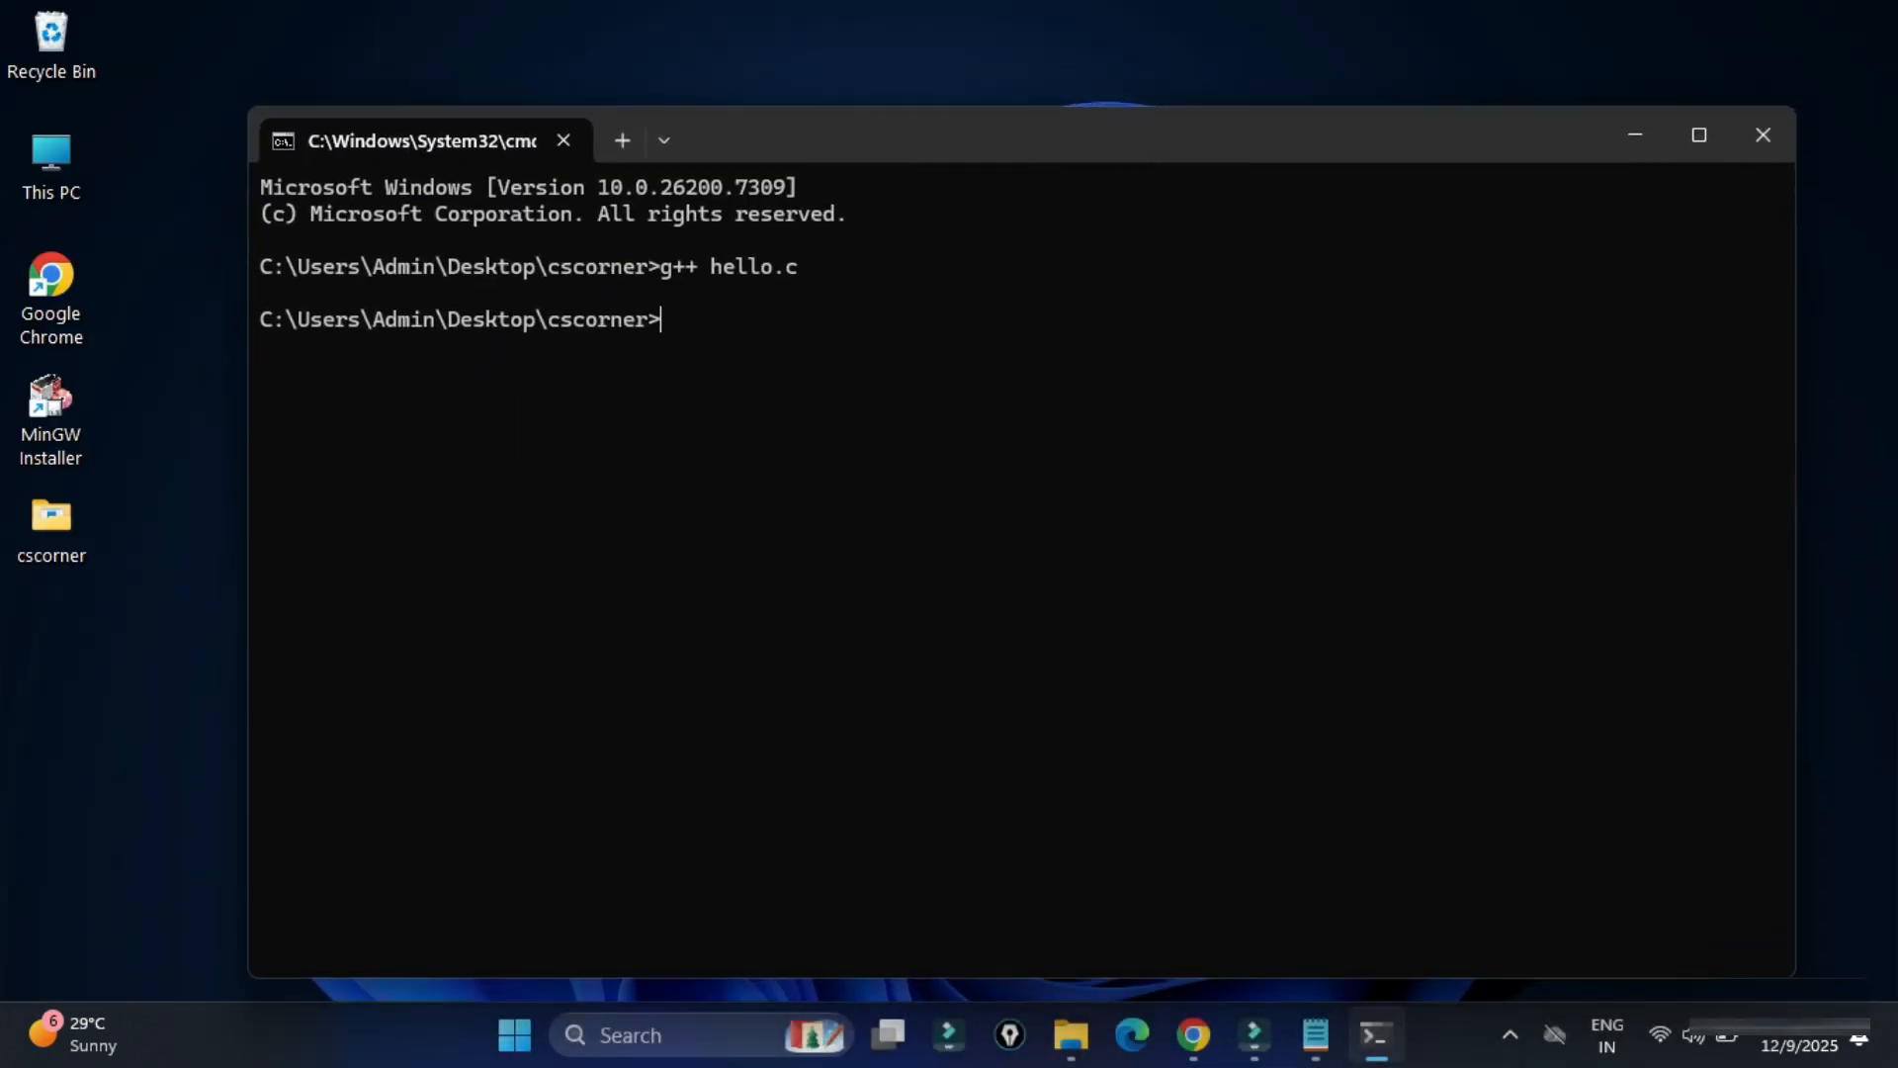
{"action": "type", "text": "a.exe"}
{"action": "key", "text": "Return"}
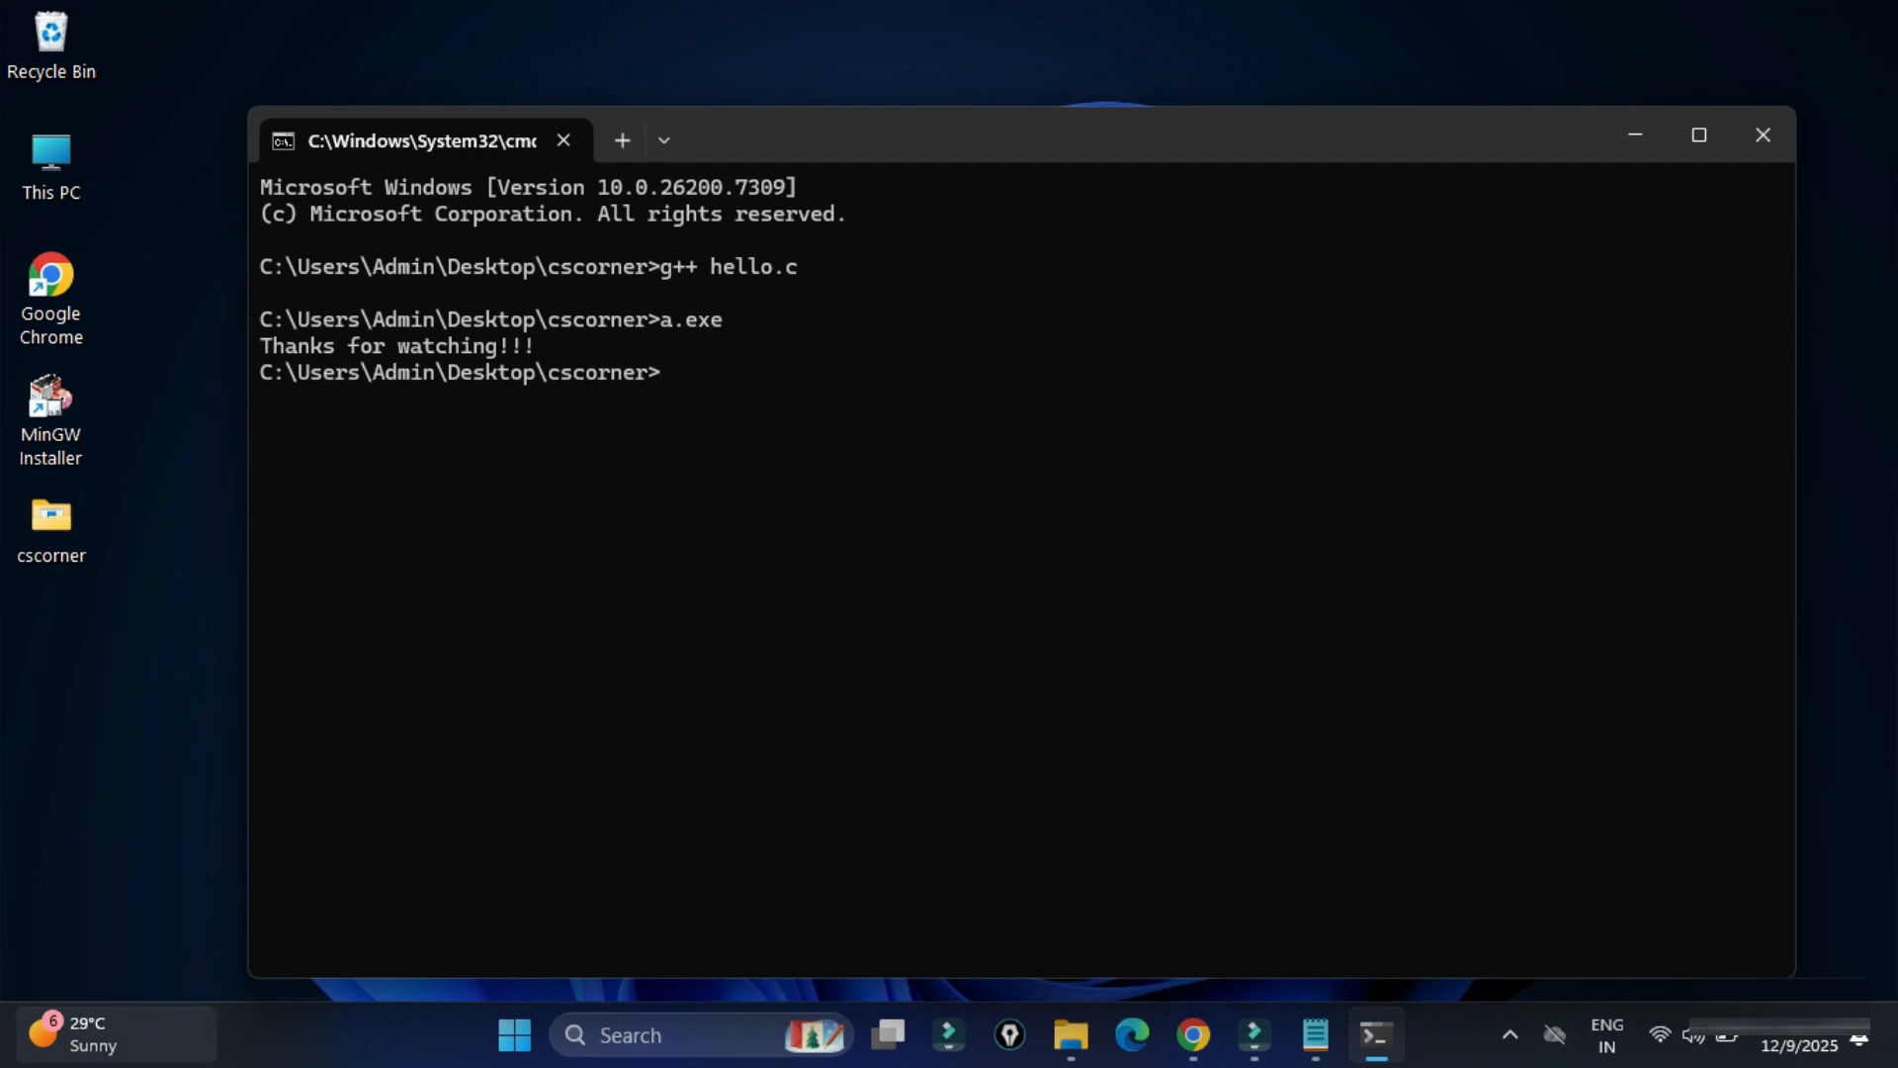
{"action": "left_click_drag", "start_coordinate": [761, 134], "coordinate": [729, 118]}
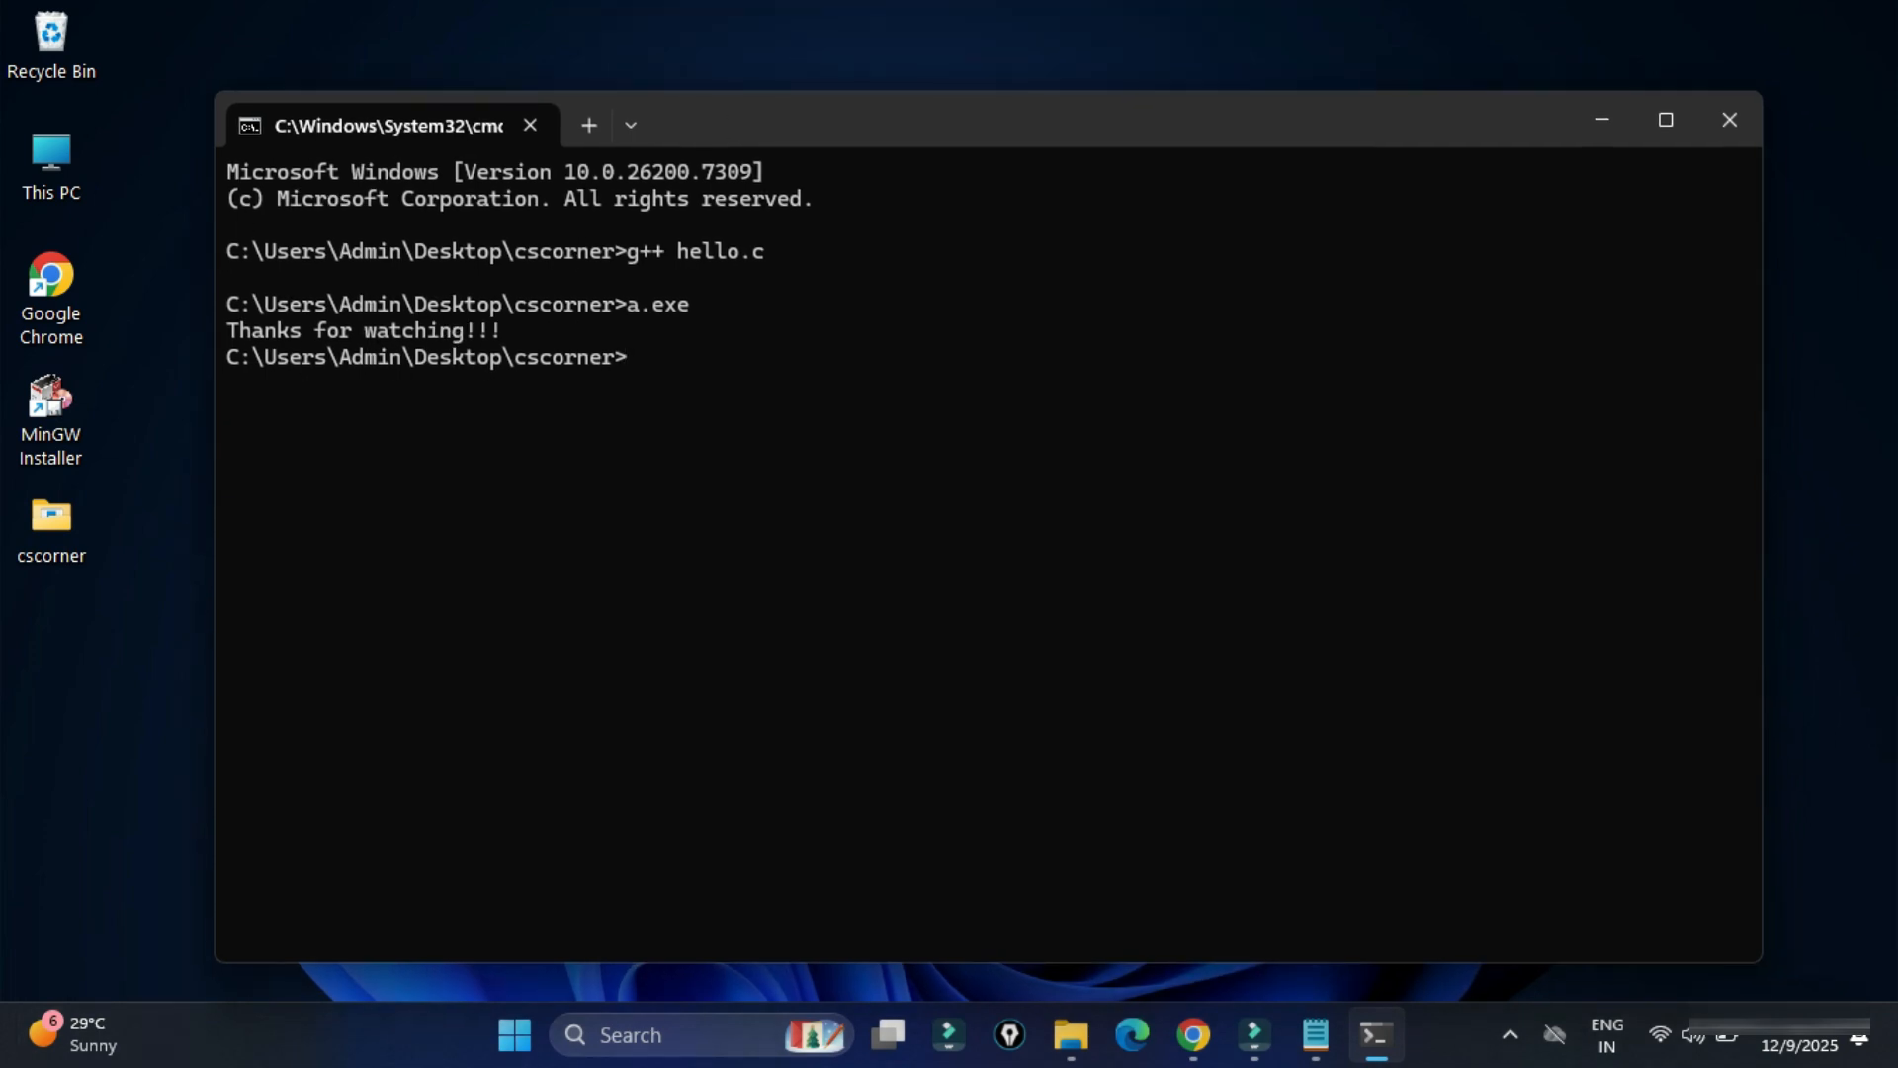